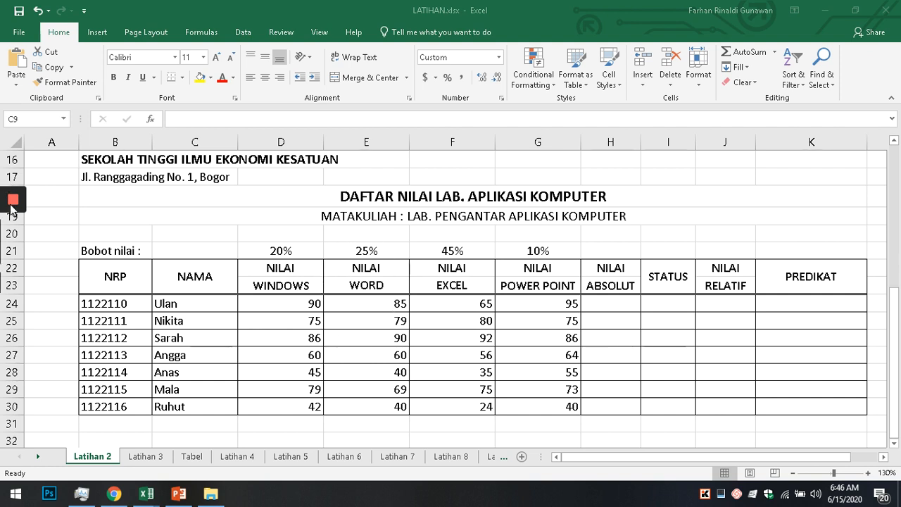
Start the NILAI ABSOLUT formula in H24 with the weighted Windows and Word scores, =D24*D21+E24*E21
mouse_move(13, 234)
click(607, 304)
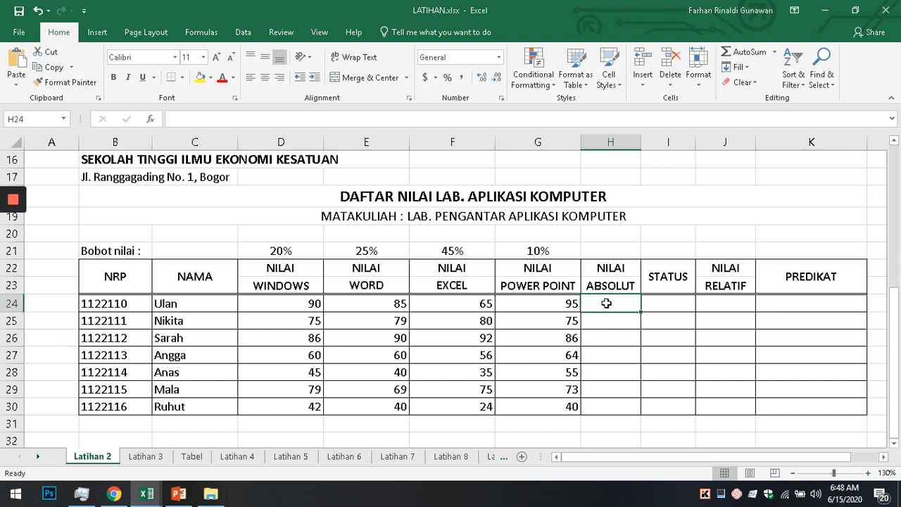
text(=)
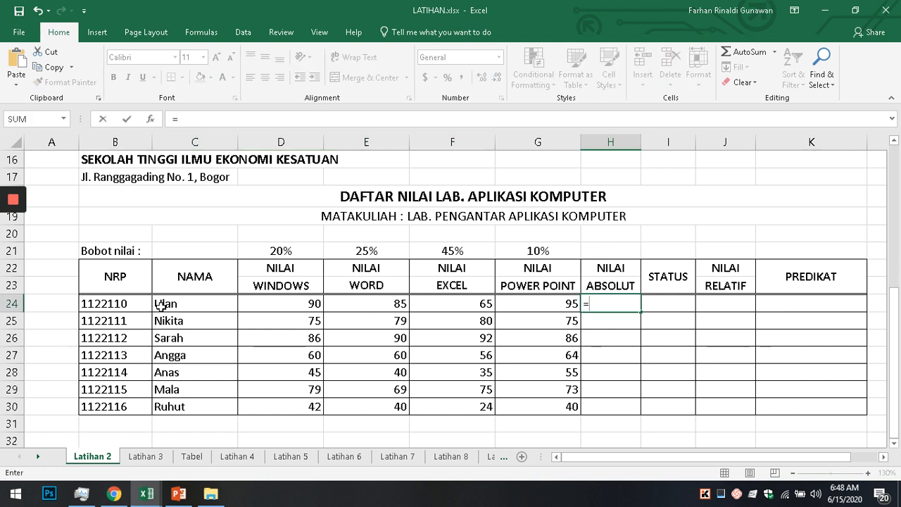
click(283, 304)
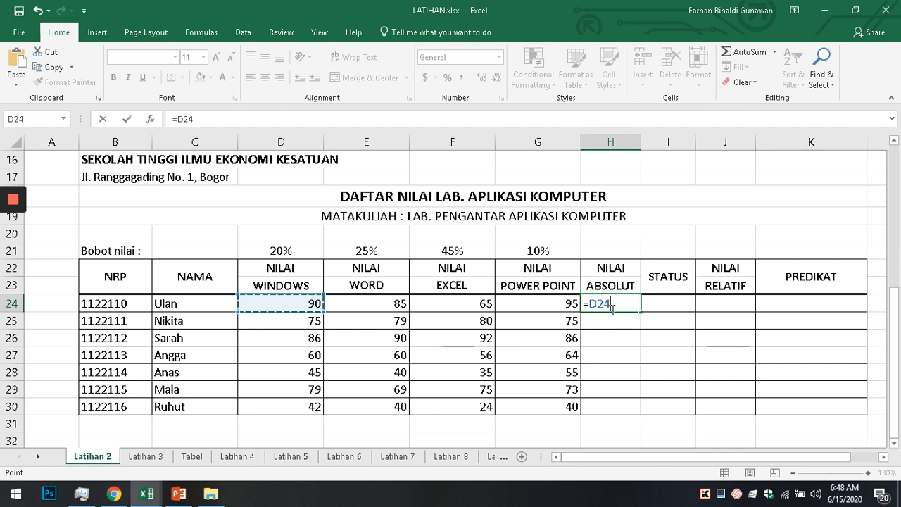
text(*)
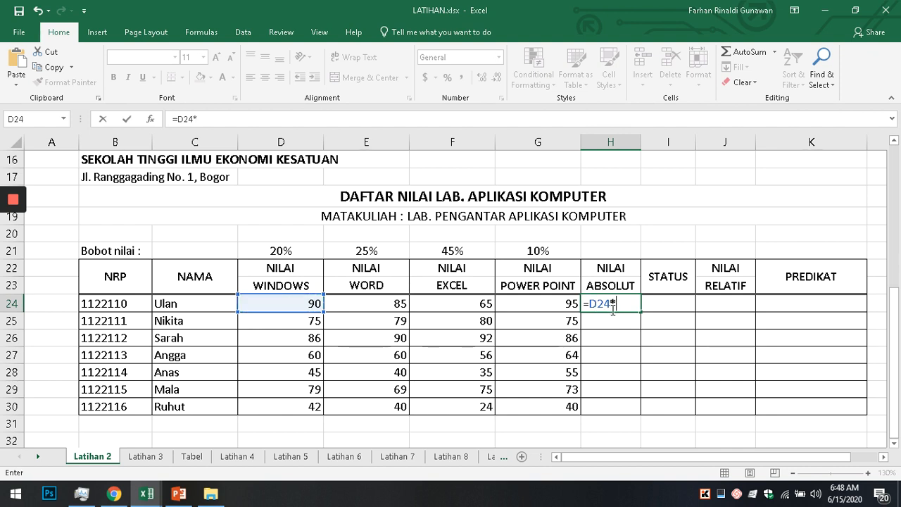
click(302, 250)
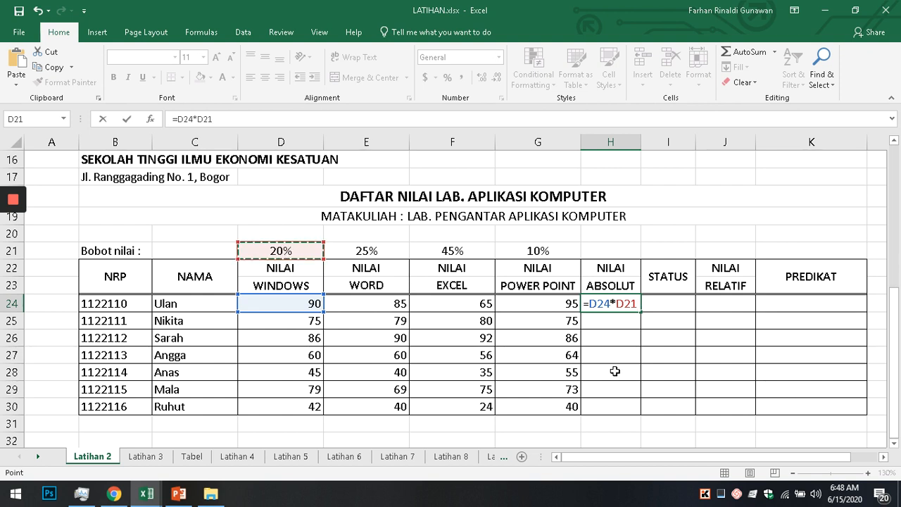
text(+)
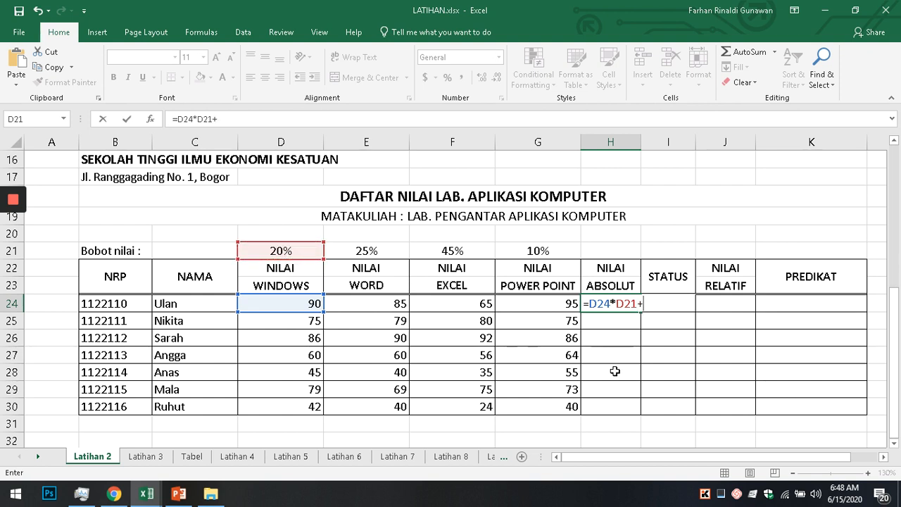
click(378, 307)
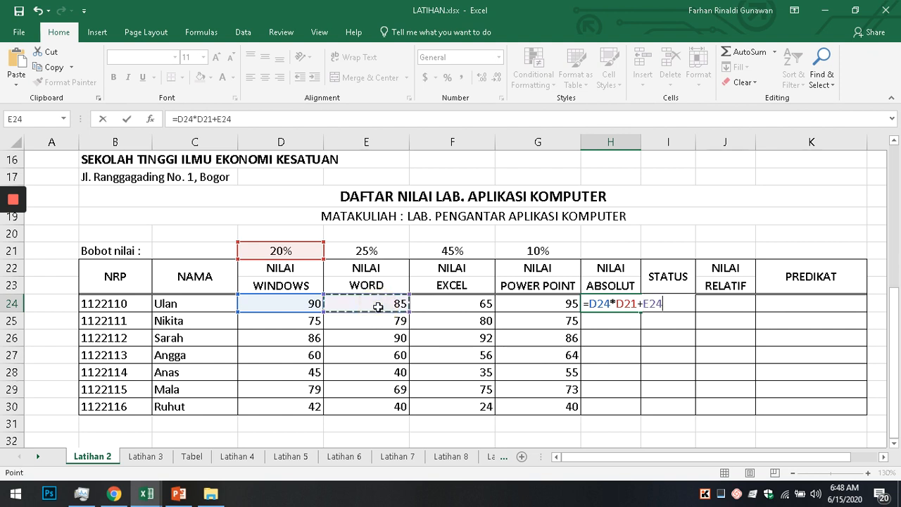
text(*)
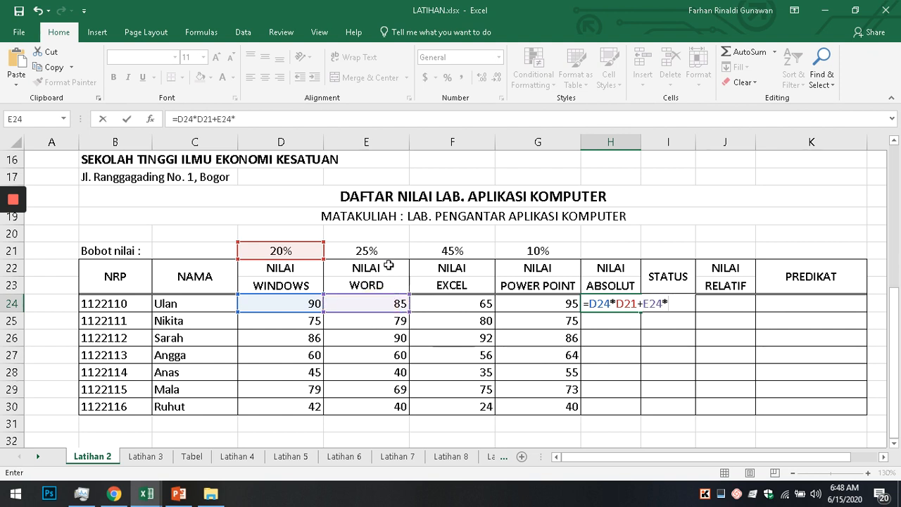
click(378, 252)
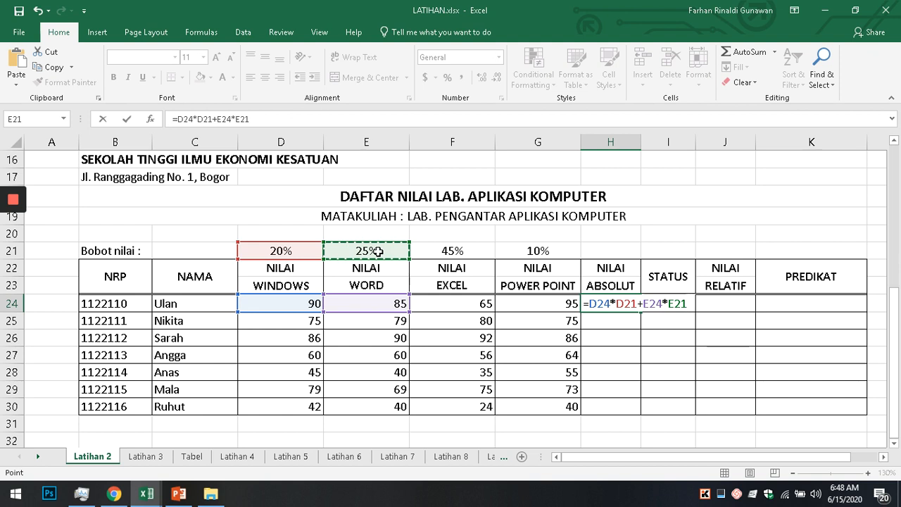
Extend the H24 formula with the weighted Excel and PowerPoint scores, +F24*F21+G24*G21
text(+)
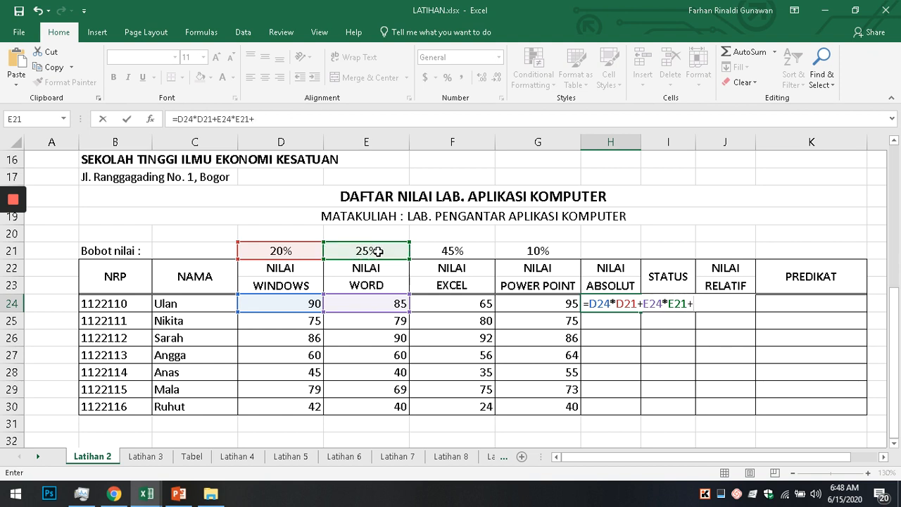
click(476, 306)
text(*)
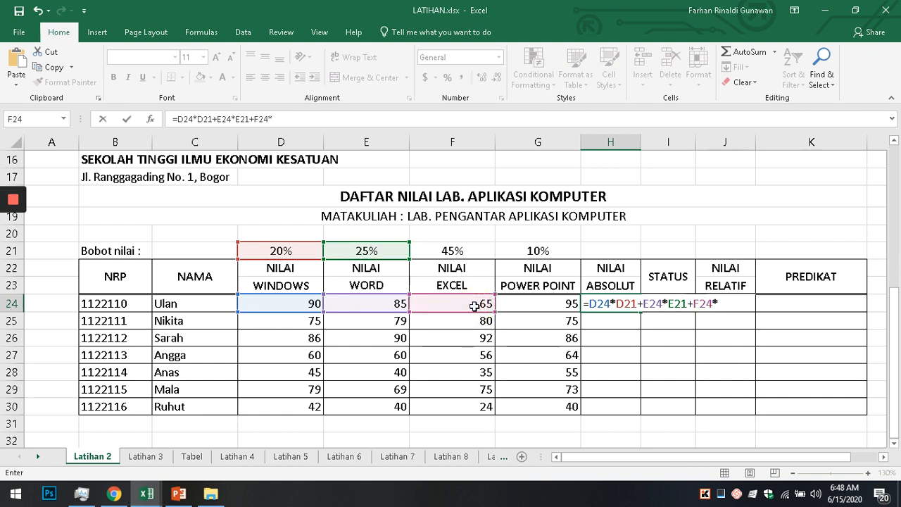
click(470, 250)
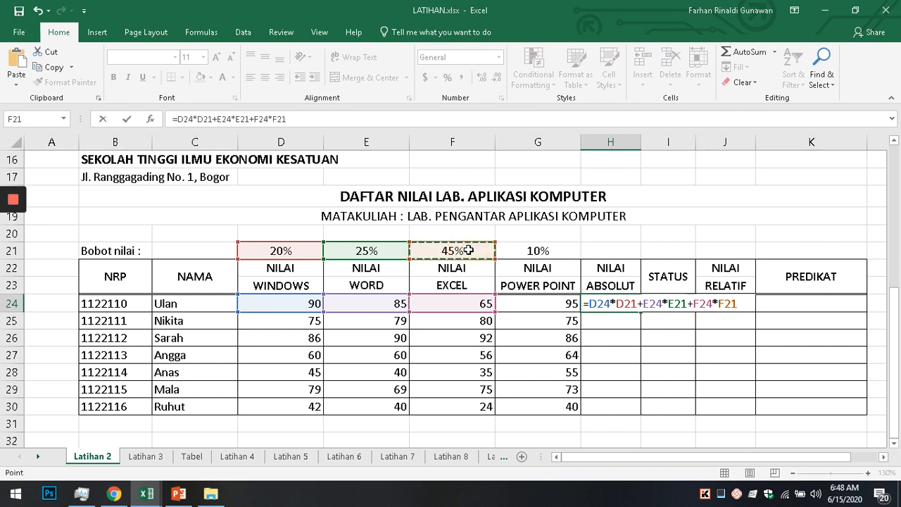
text(+)
click(542, 306)
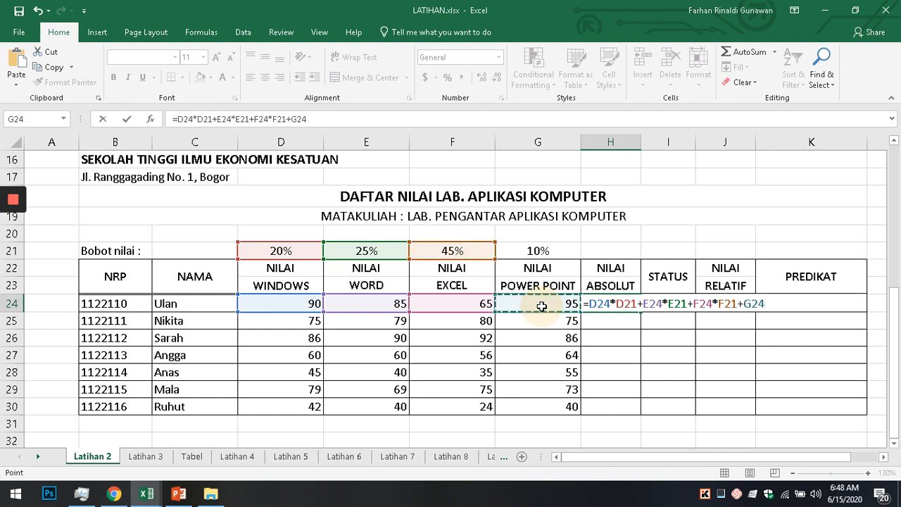
text(*)
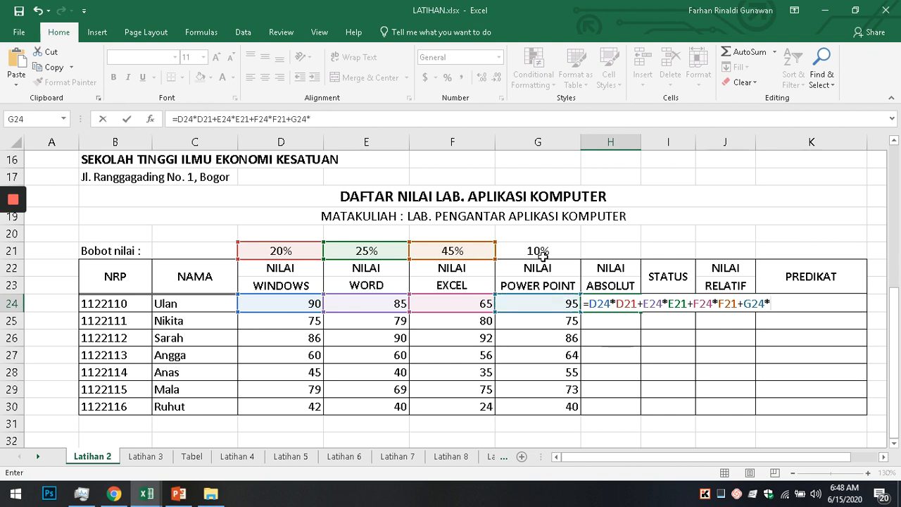
click(541, 252)
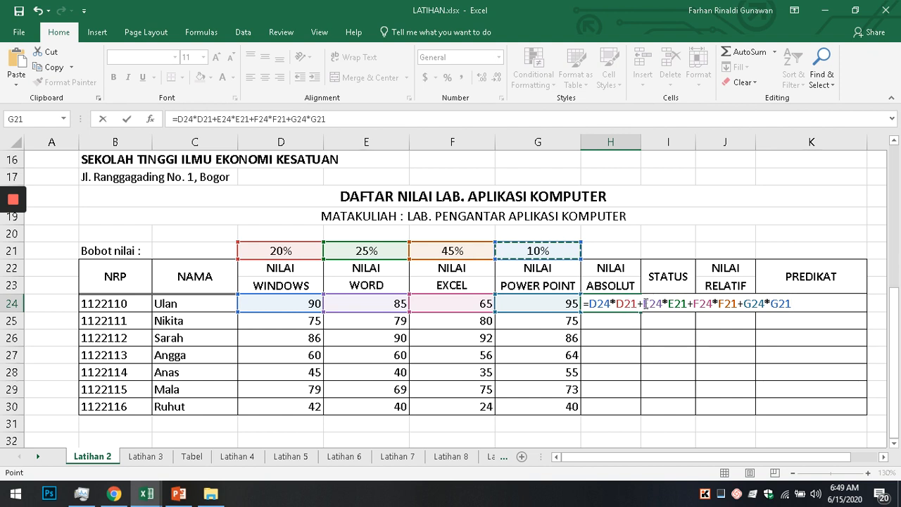
Enclose each product of the H24 formula in parentheses, giving =(D24*D21)+(E24*E21)+(F24*F21)+(G24*G21), and commit it
click(590, 303)
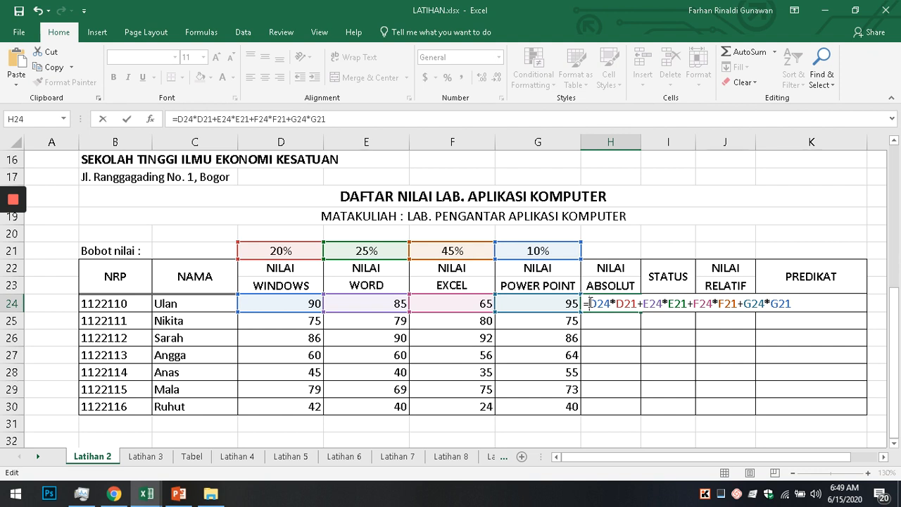
text(()
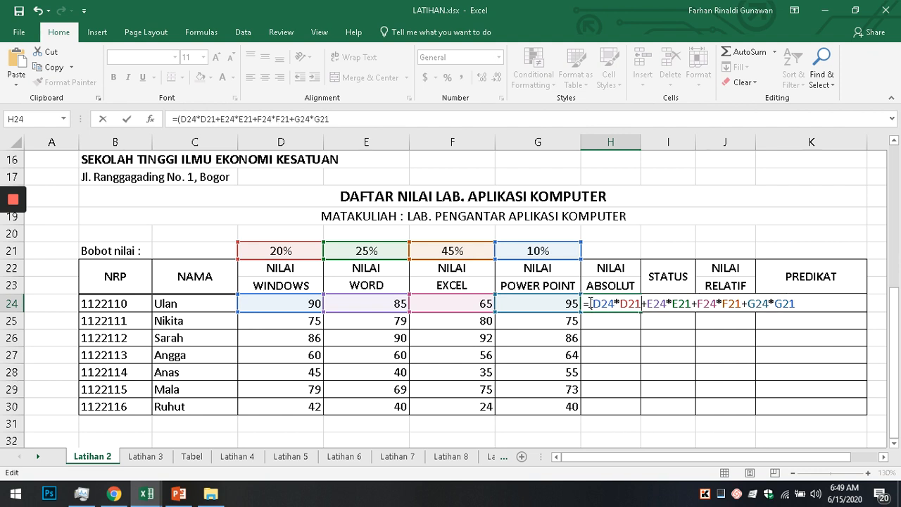
text())
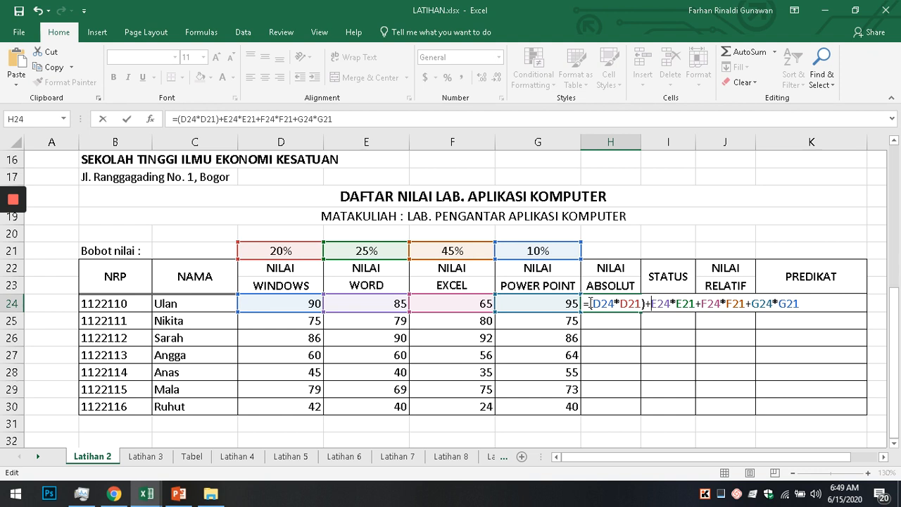
text(()
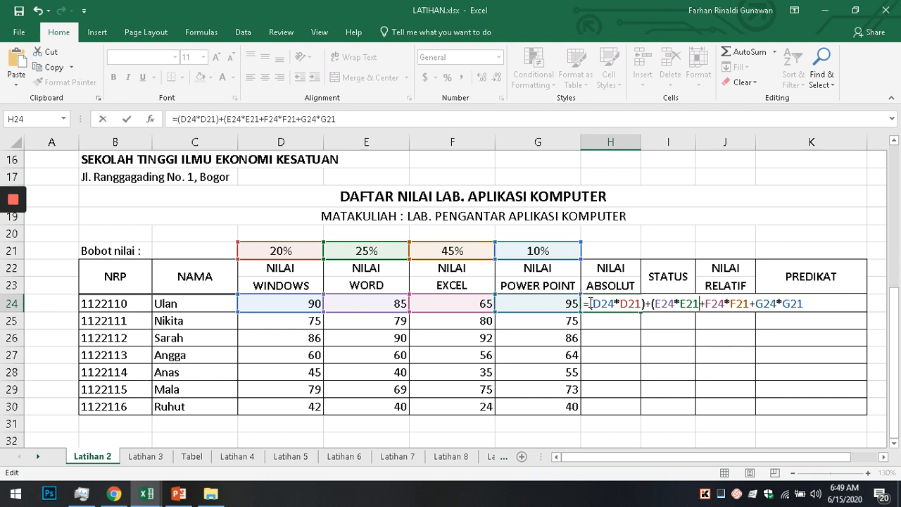
text())
key(Right)
text(()
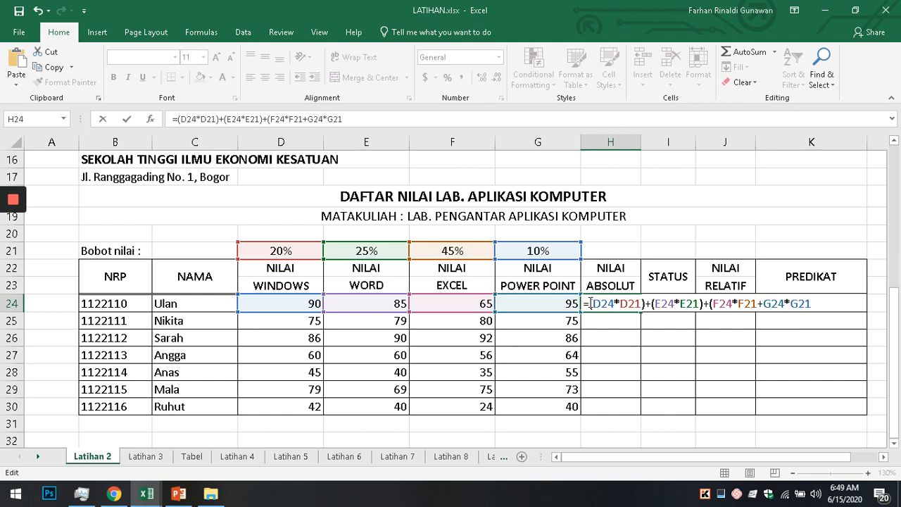
text())
key(Right)
text(()
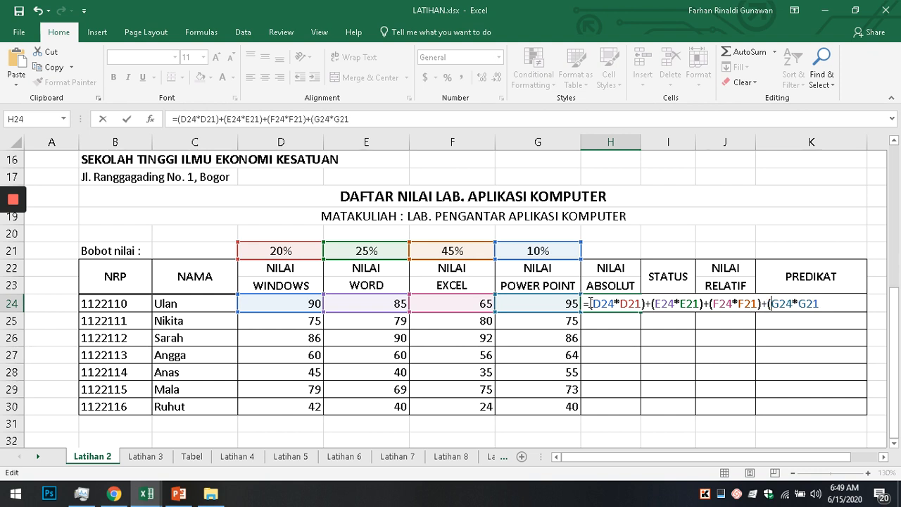
key(Right)
key(Right)
key(Right)
key(Return)
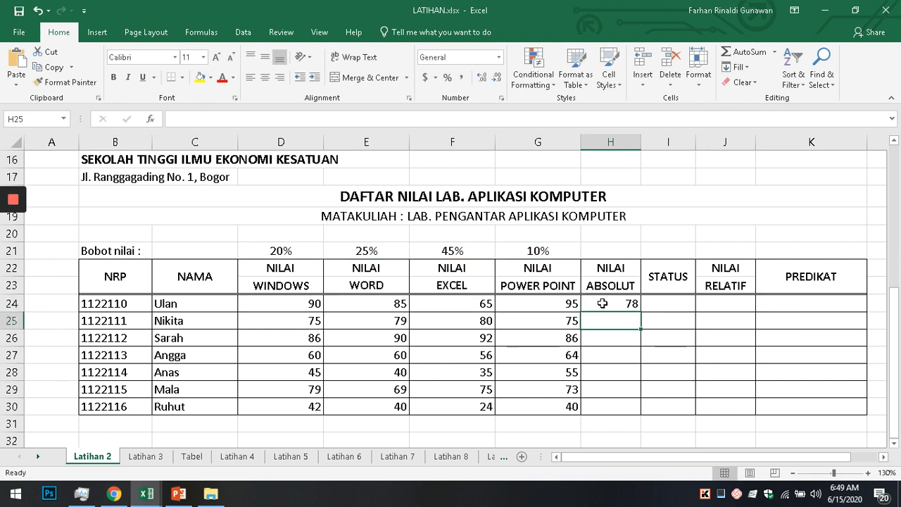
click(600, 304)
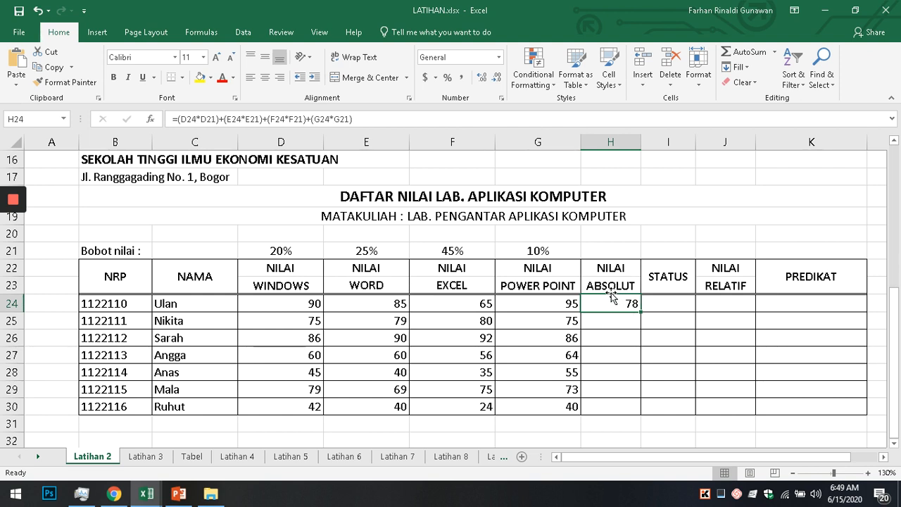
click(280, 252)
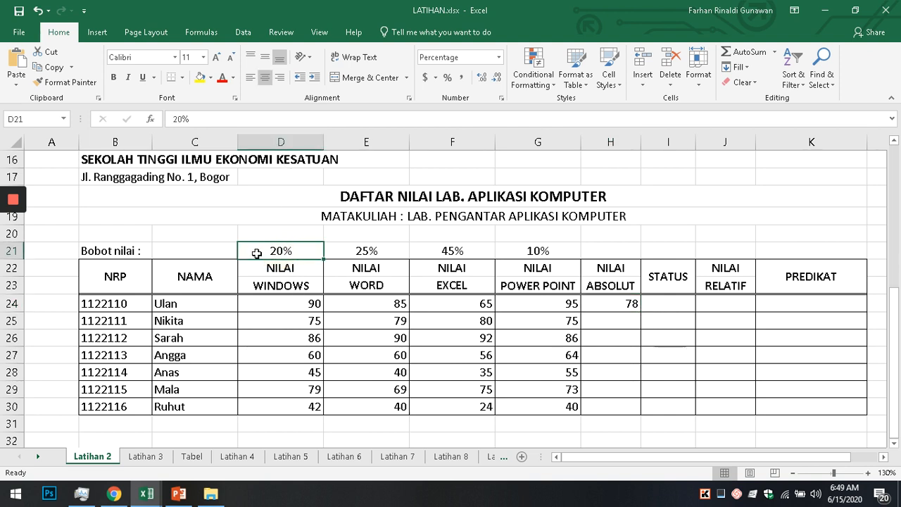
click(366, 252)
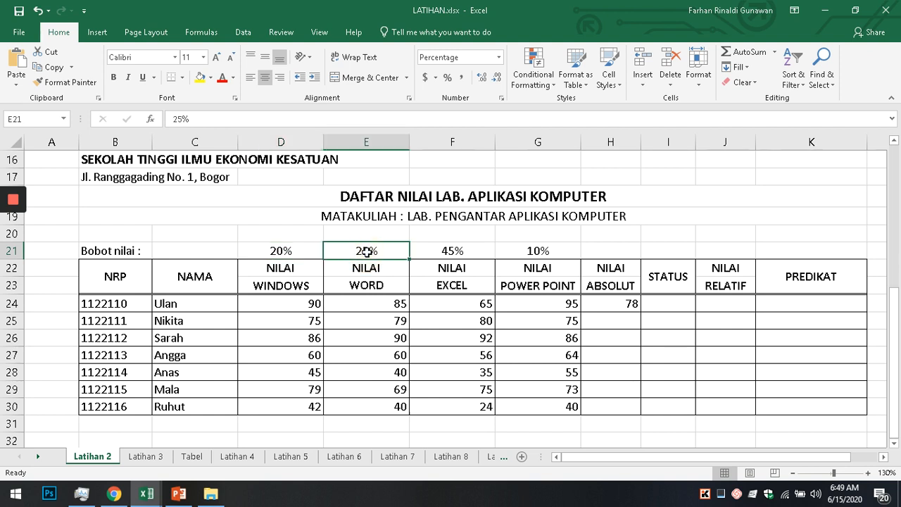
click(441, 255)
click(515, 253)
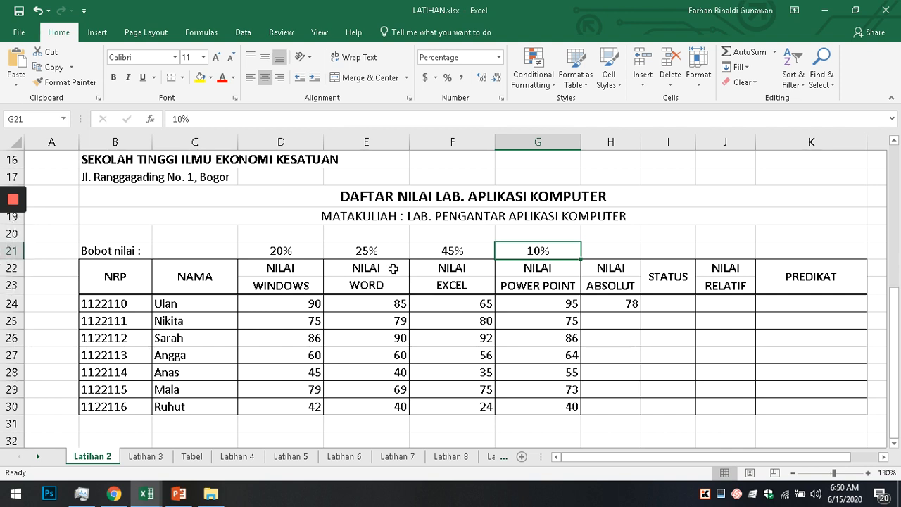
Lock row 21 of the weight references in H24, making the formula =(D24*D$21)+(E24*E$21)+(F24*F$21)+(G24*G$21)
click(614, 307)
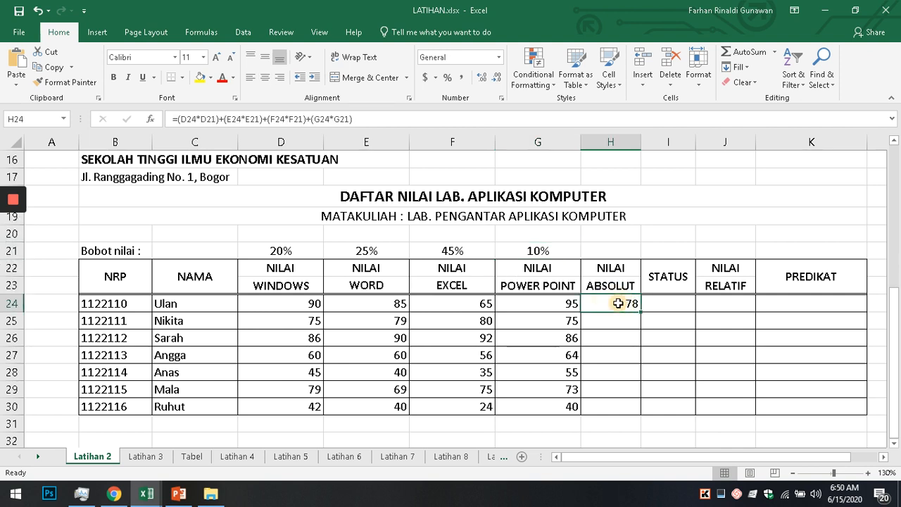
double_click(614, 306)
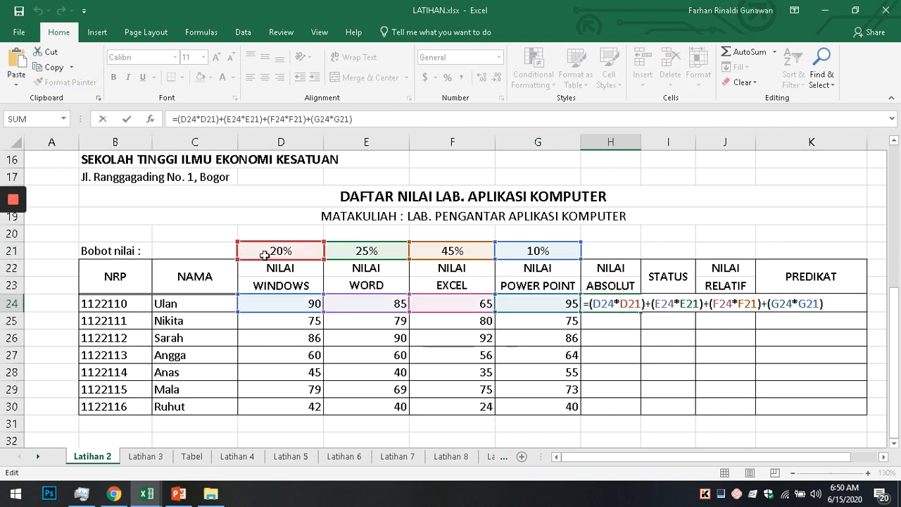
click(628, 305)
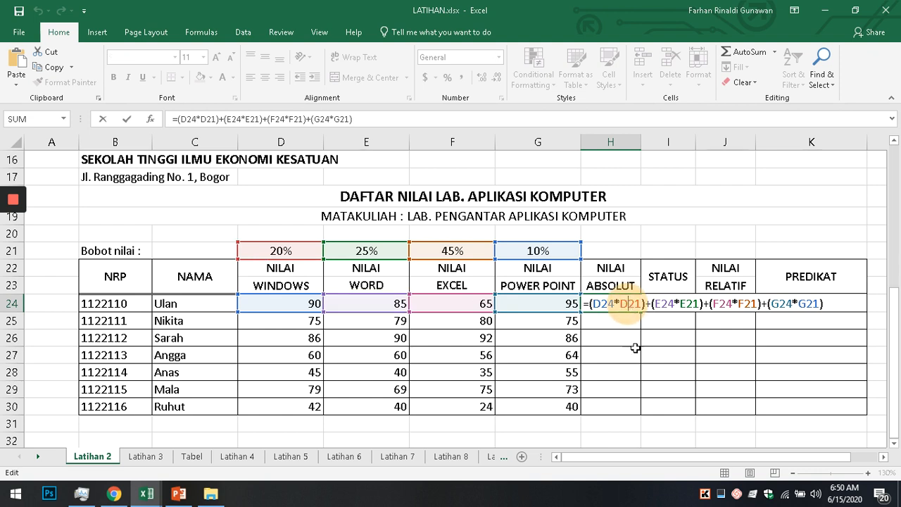
text($)
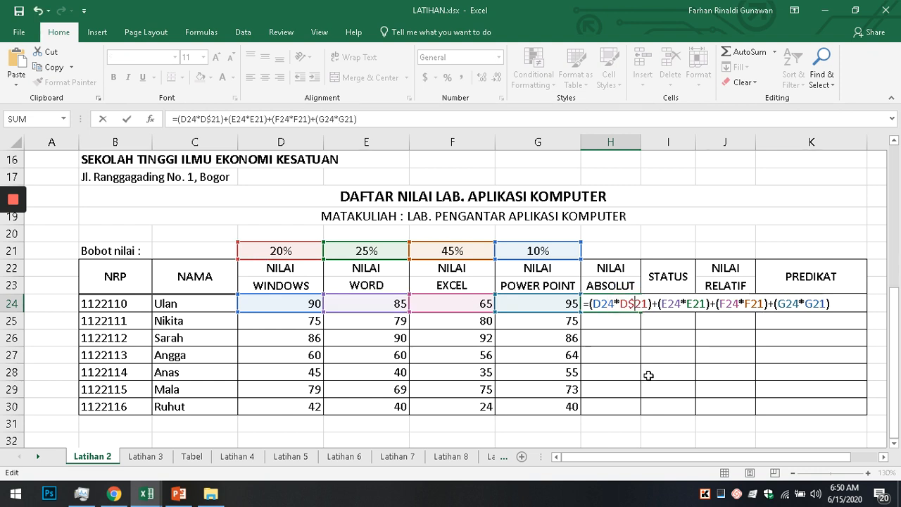
click(695, 304)
text($)
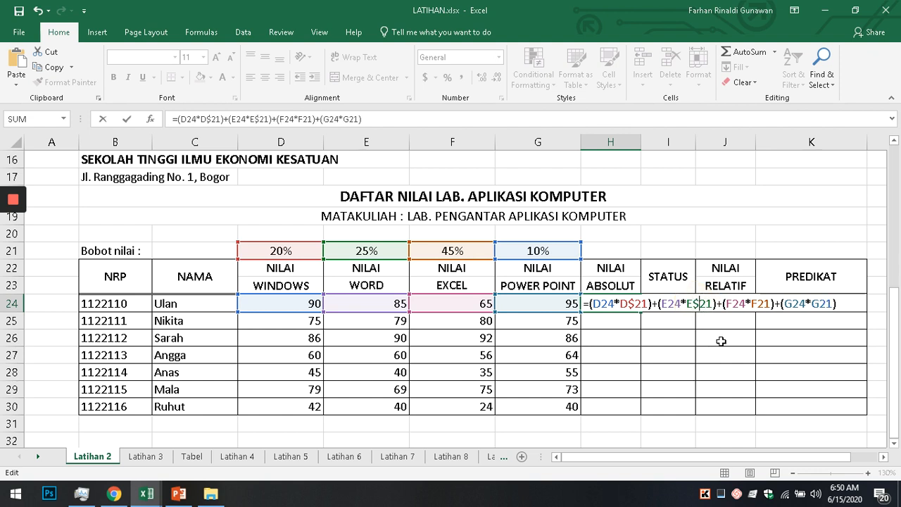
click(760, 304)
text($)
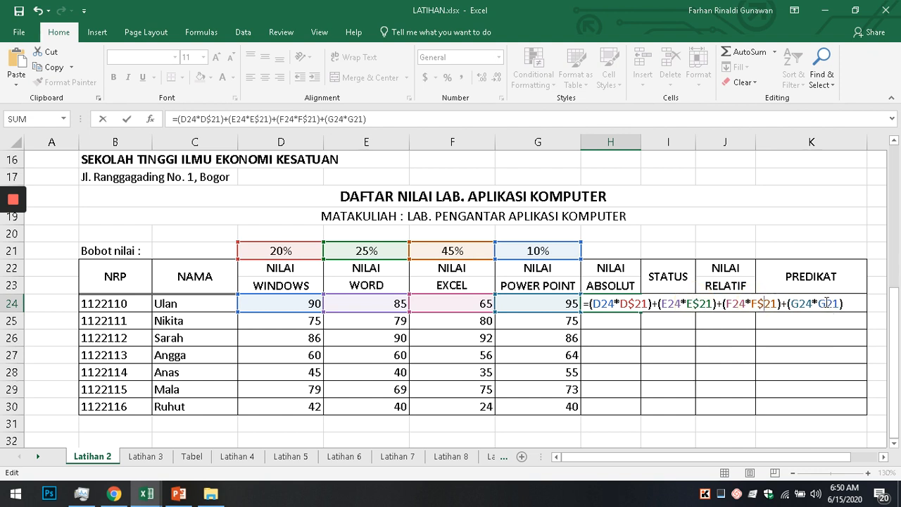
click(823, 305)
text($)
key(Return)
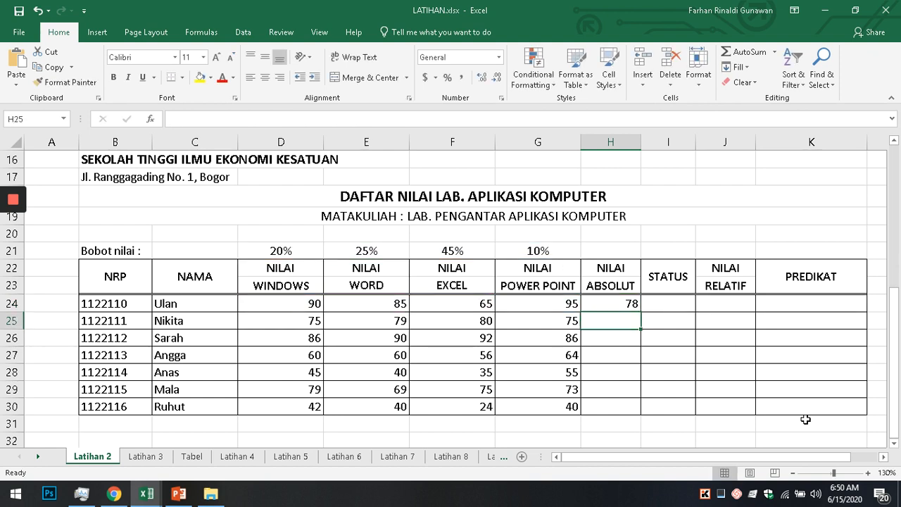
Fill the NILAI ABSOLUT formula from H24 down through H30 for the remaining students
click(614, 303)
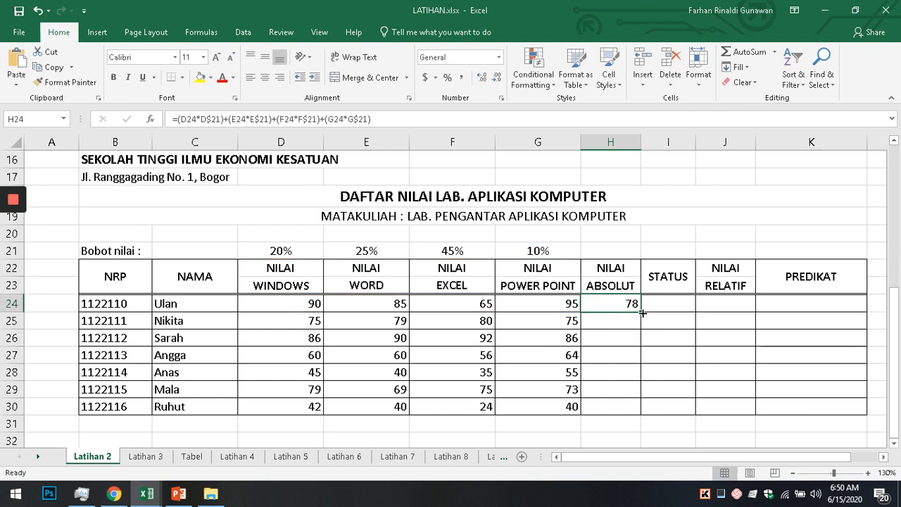
drag(641, 311, 642, 407)
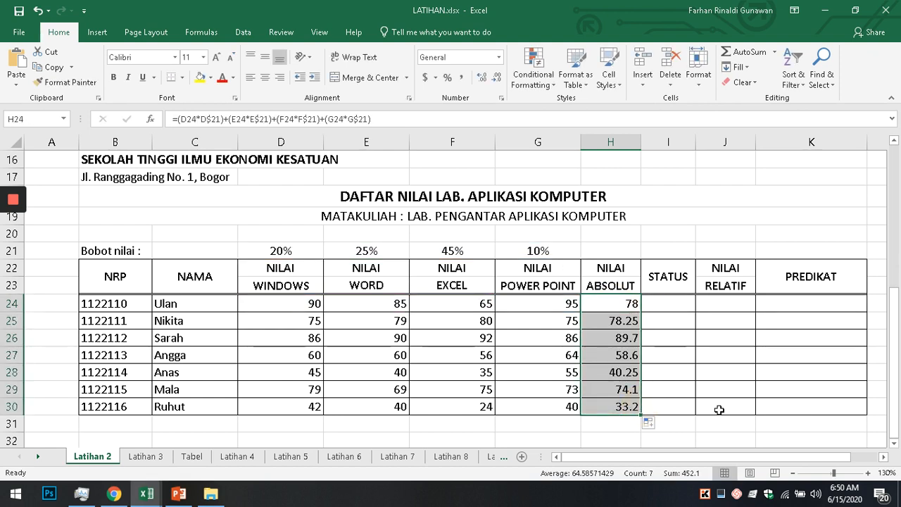
Undo the NILAI ABSOLUT fill and the row 21 locks in H24, and try filling the unlocked formula down through H30
key(ctrl+z)
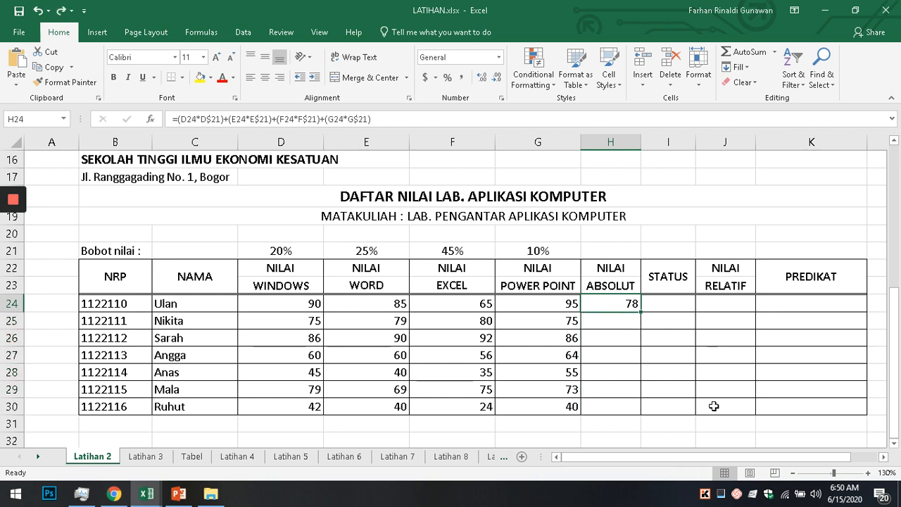
key(ctrl+z)
double_click(624, 308)
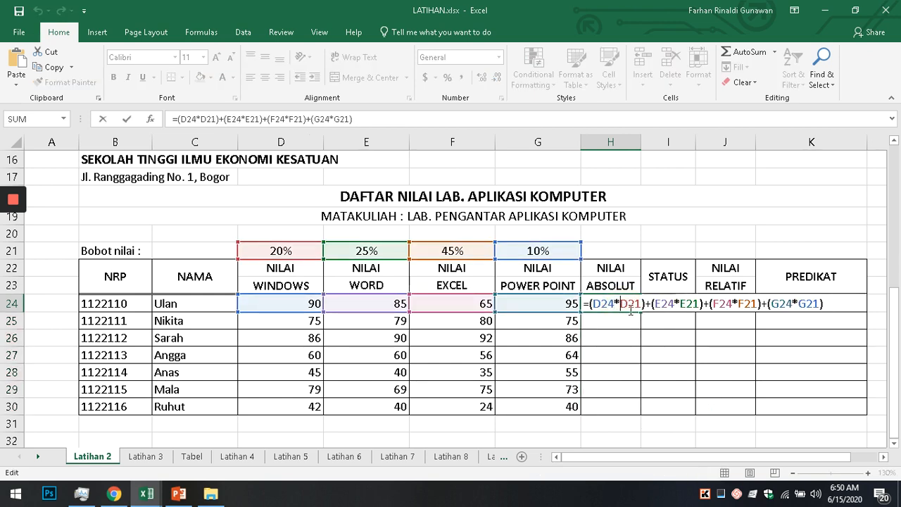
key(Escape)
drag(639, 312, 639, 408)
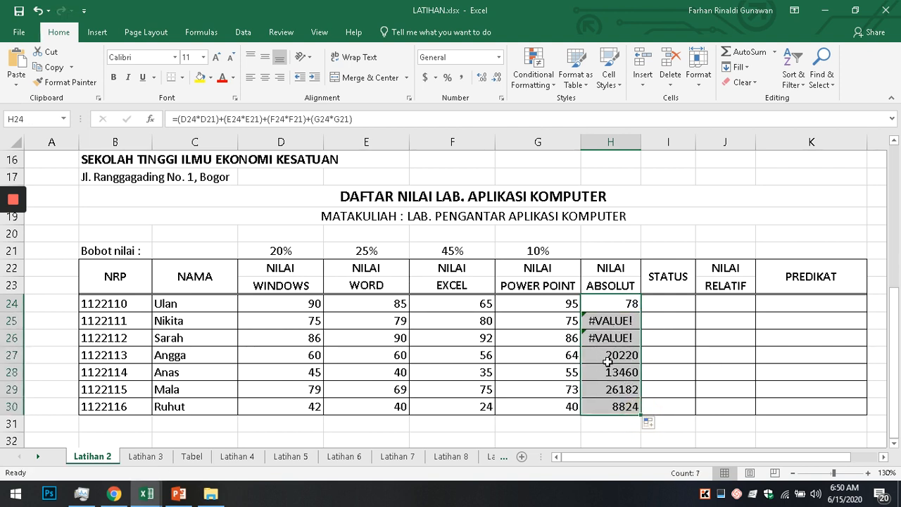
key(ctrl+z)
Lock row 21 of all four weight references in H24, committing =(D24*D$21)+(E24*E$21)+(F24*F$21)+(G24*G$21)
double_click(626, 304)
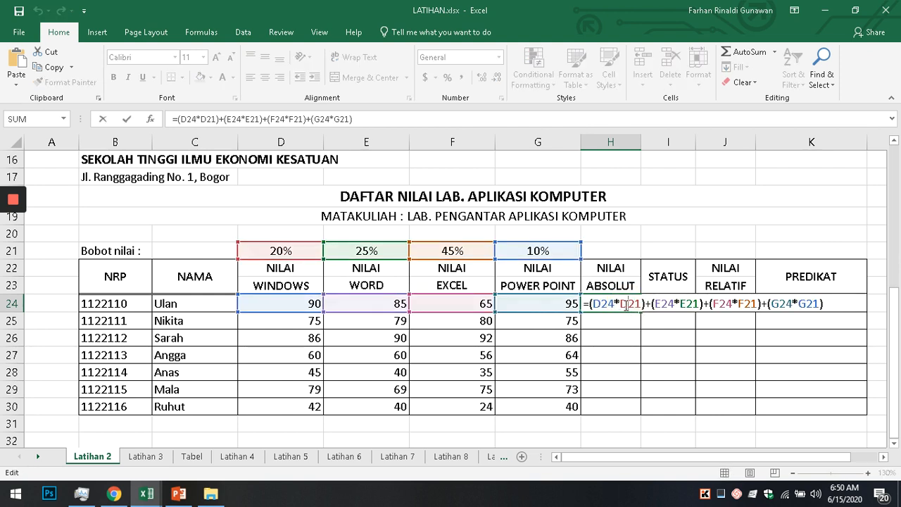
text($)
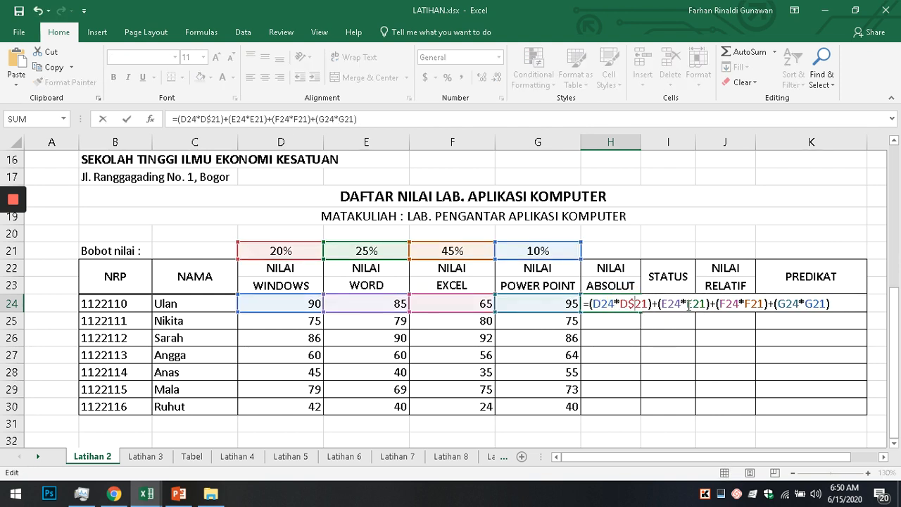
click(690, 304)
text($)
click(761, 305)
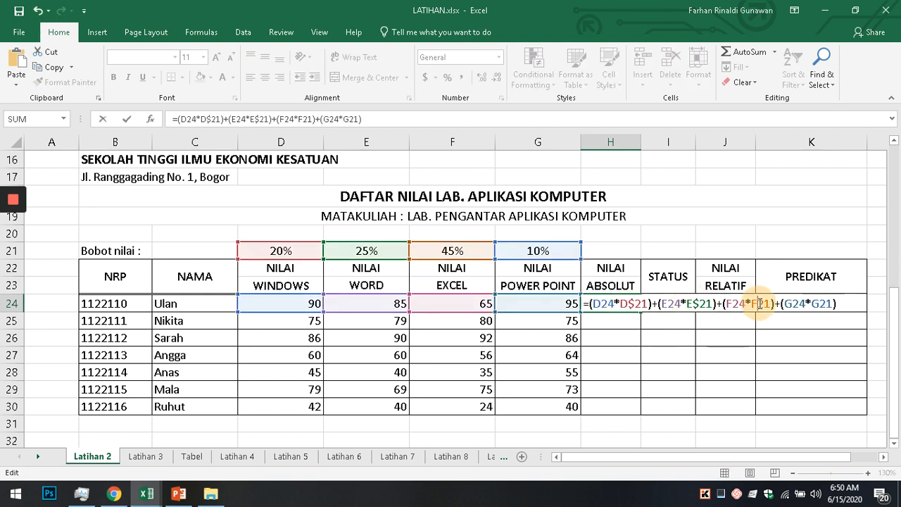
text($)
click(826, 304)
text($)
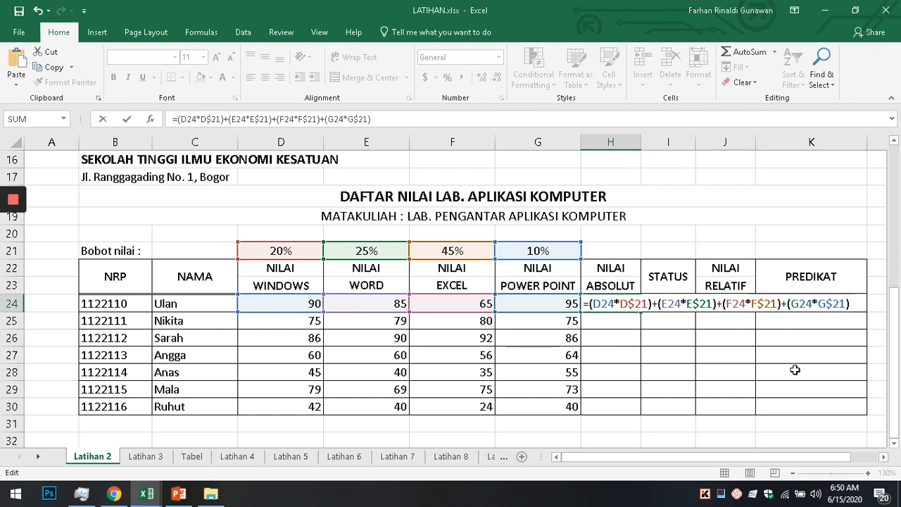
key(Return)
Fill the H24 formula down through H30 and format the NILAI ABSOLUT scores in Comma Style
click(614, 303)
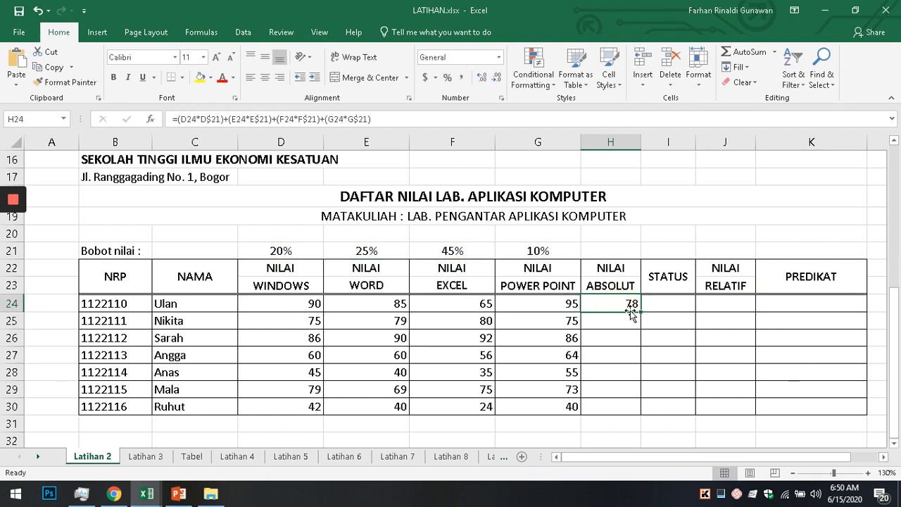
drag(640, 312, 643, 414)
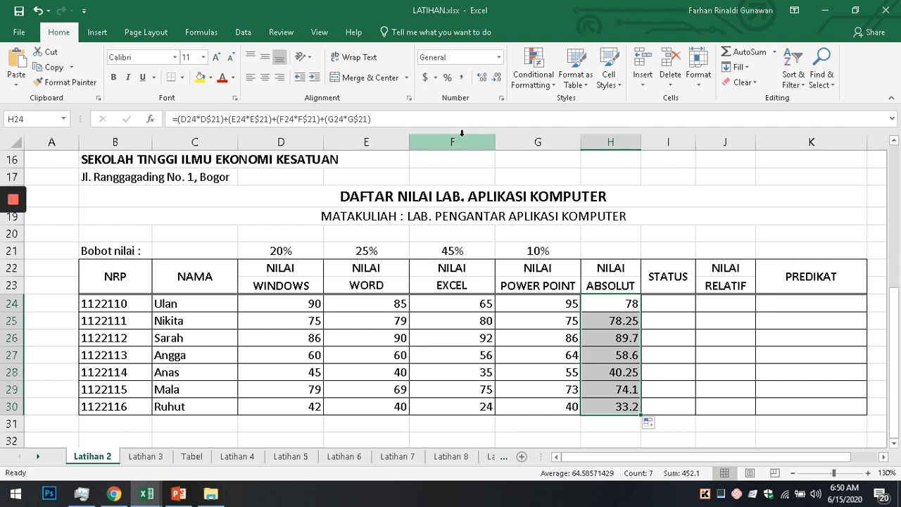
click(462, 79)
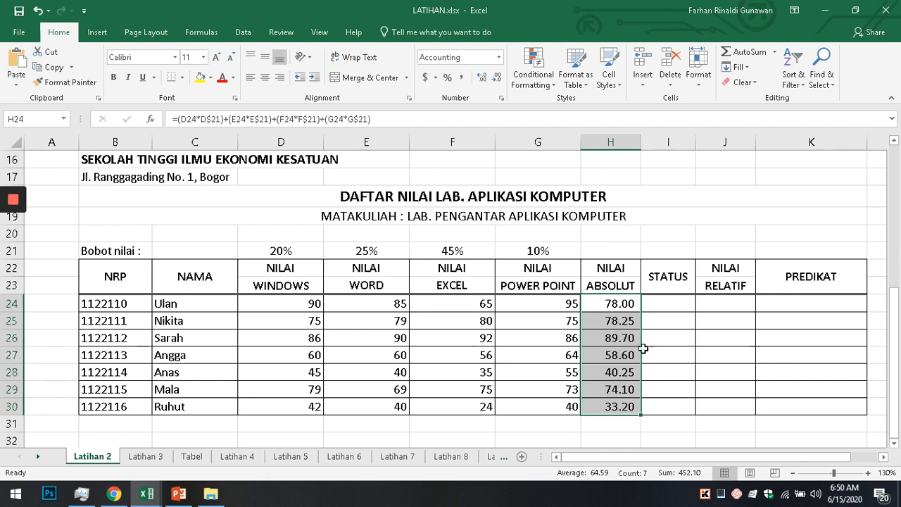
click(683, 354)
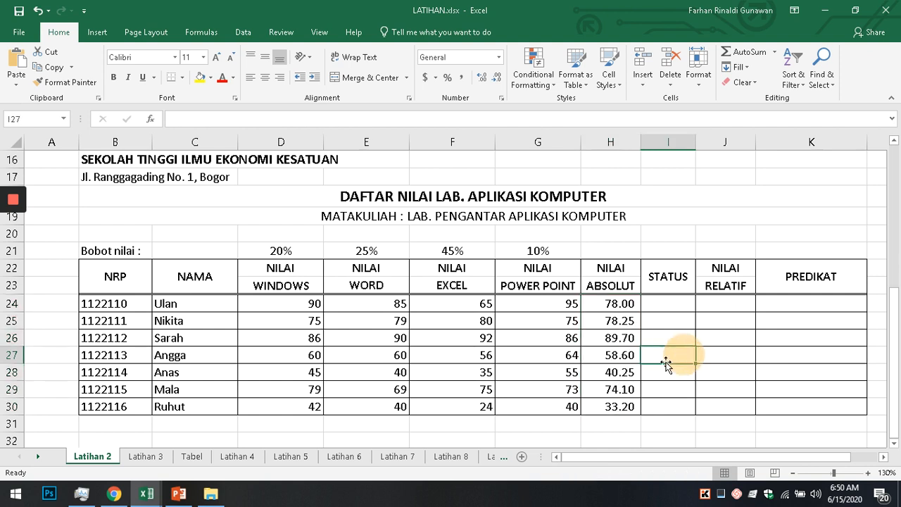
Examine the NILAI ABSOLUT formulas in H24, H30, H28 and H27, ending at the first STATUS cell
click(614, 304)
click(618, 407)
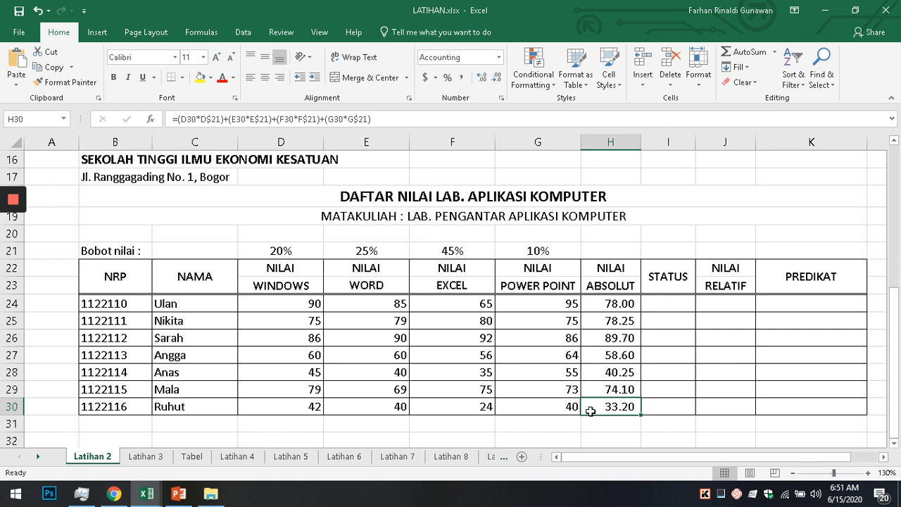
click(595, 370)
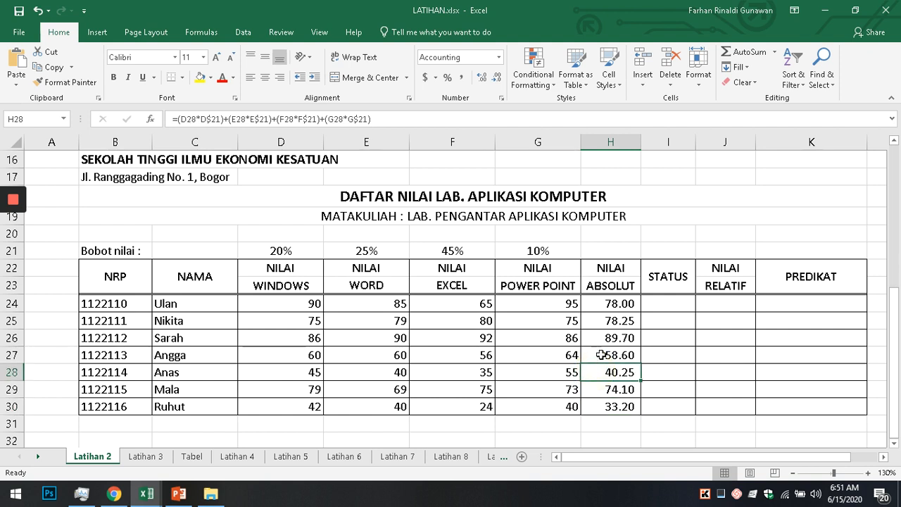
click(599, 355)
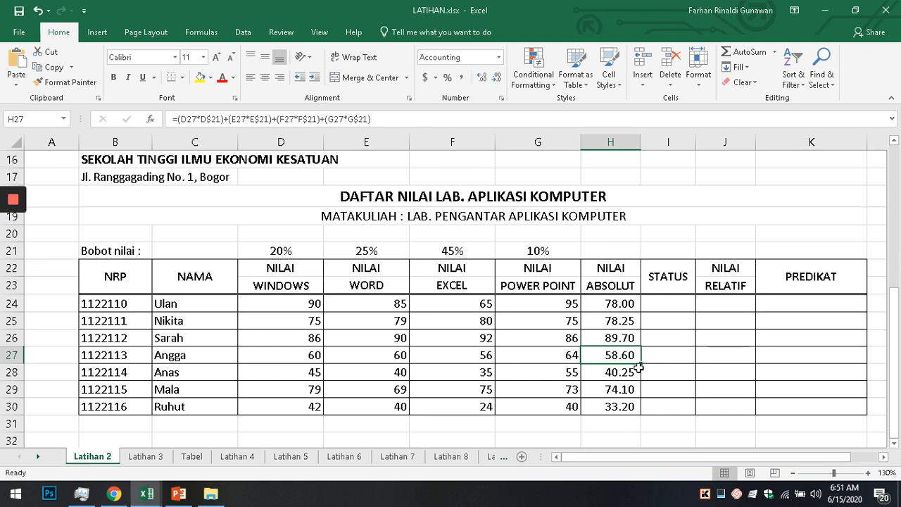
click(659, 307)
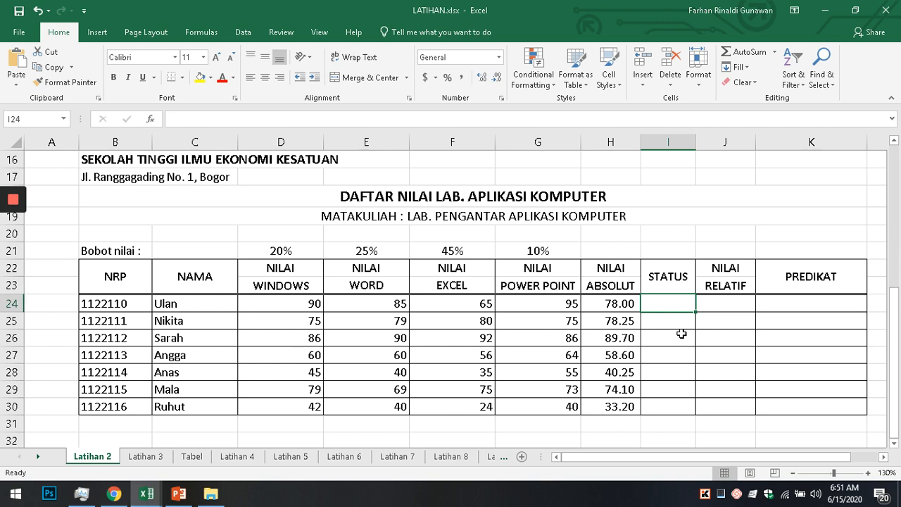
Enter the label IF in cell E36, in the empty area below the grade table
scroll(686, 373, down, 4)
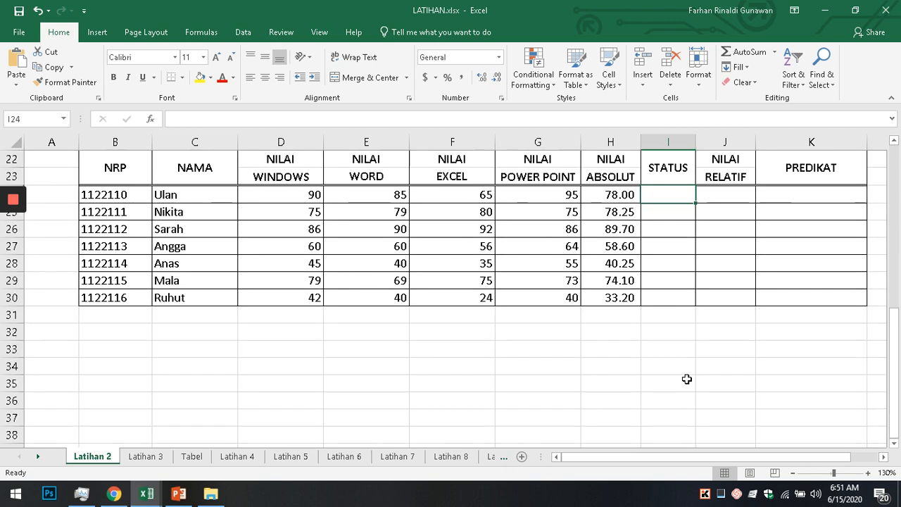
click(312, 260)
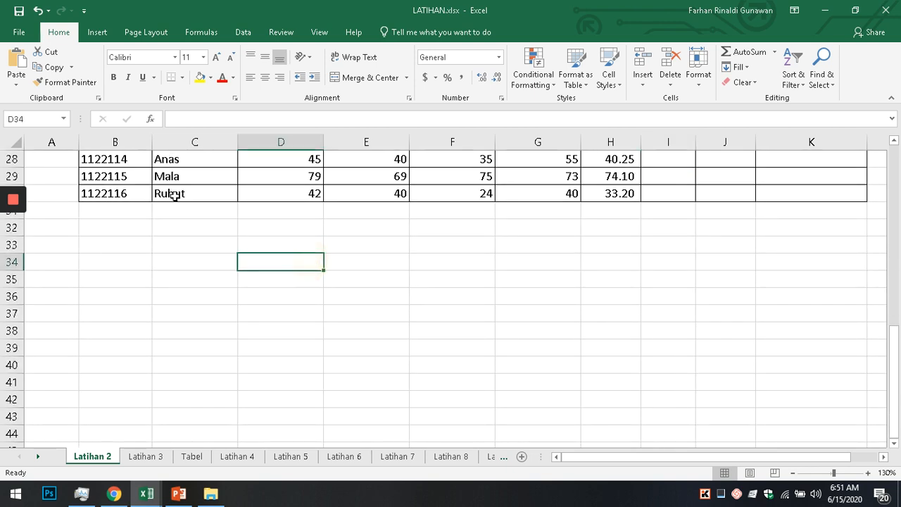
click(5, 229)
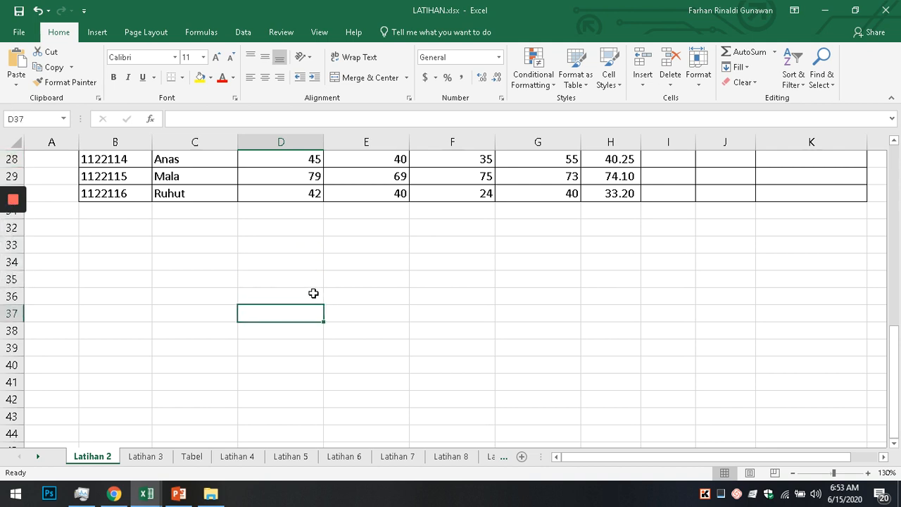
click(348, 296)
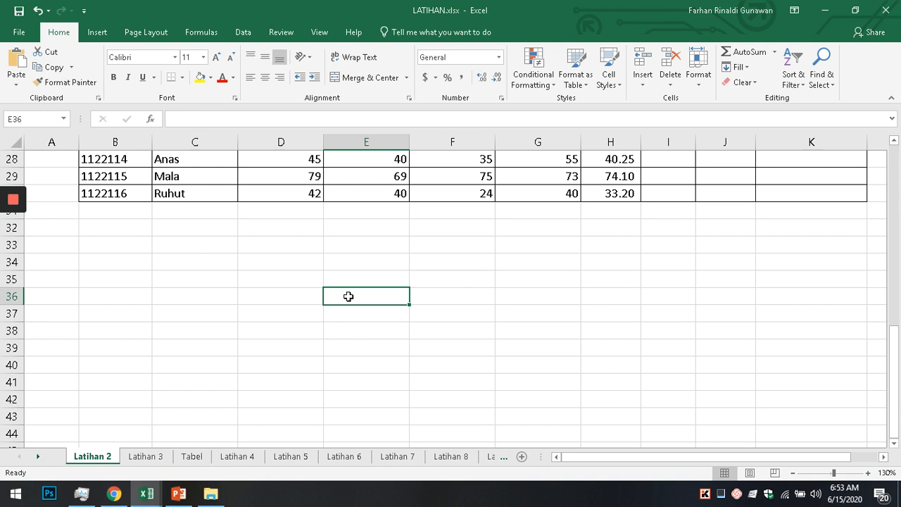
key(Caps_Lock)
text(IF)
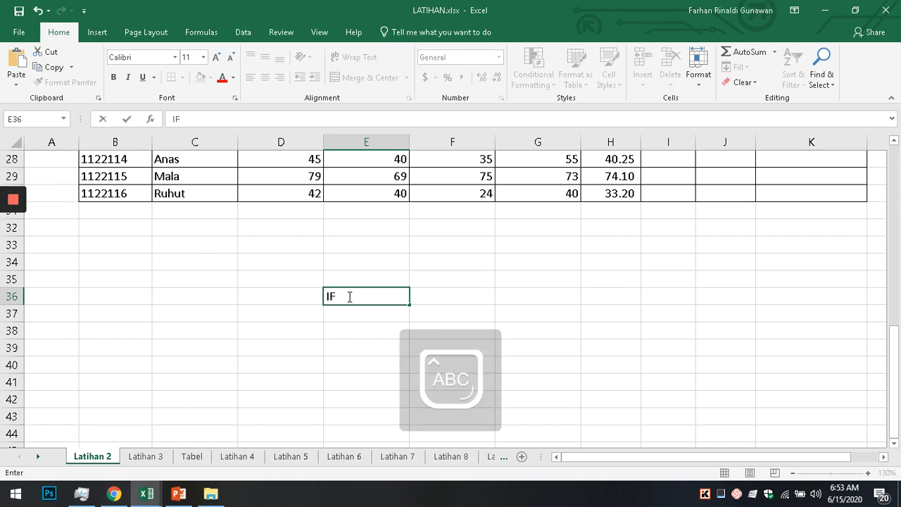
key(Return)
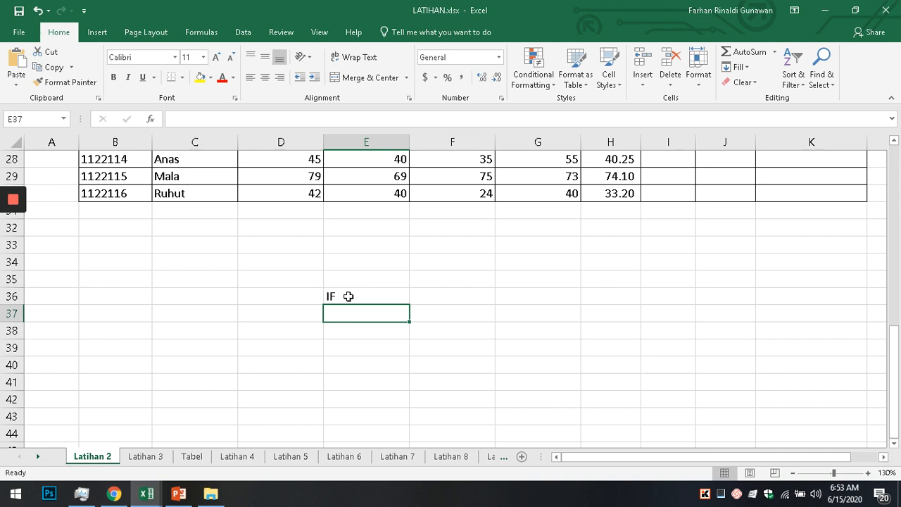
Insert an IF function in cell E38 and place its arguments dialog clear of the grade table
key(Down)
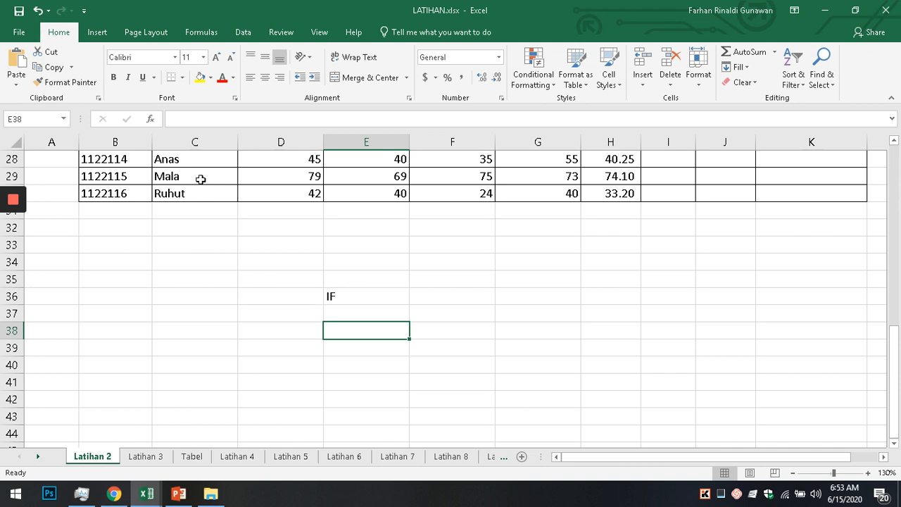
click(150, 120)
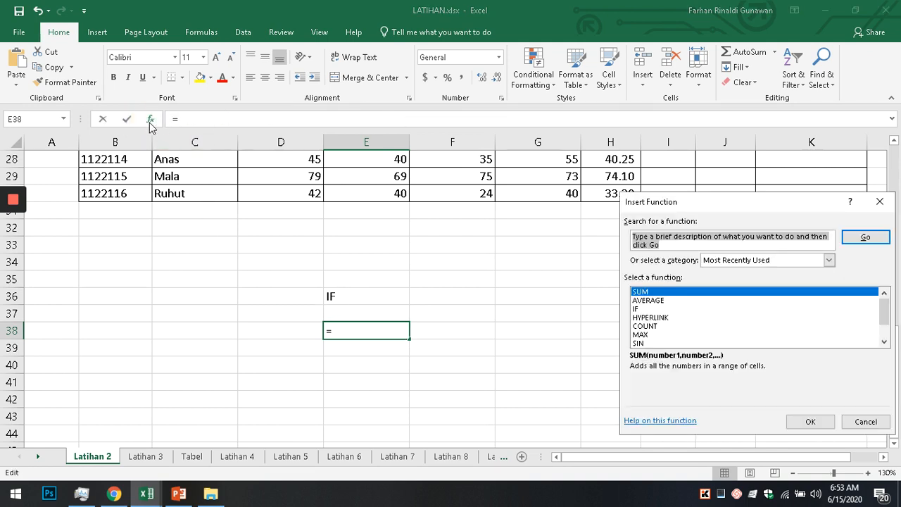
click(638, 310)
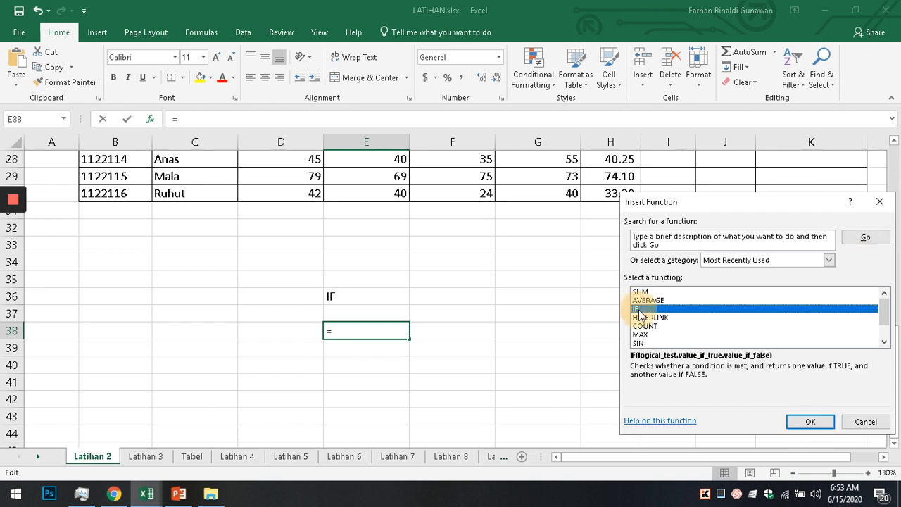
drag(668, 202, 515, 156)
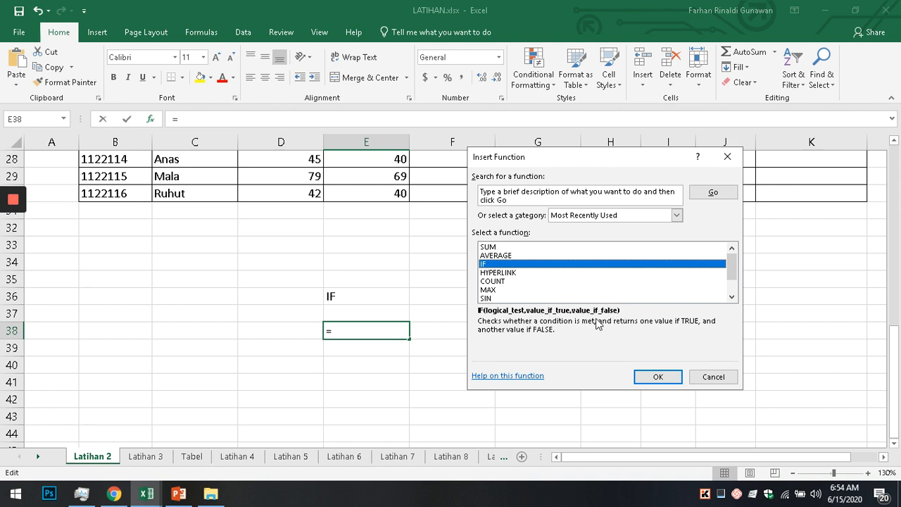
click(657, 377)
drag(629, 183, 633, 248)
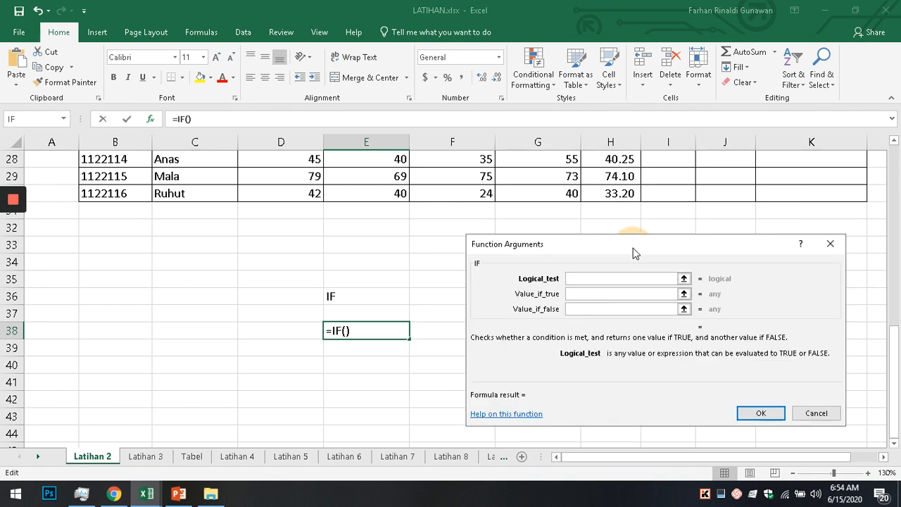
Set the logical test of the E38 IF function to 1+2=3
click(584, 280)
click(611, 295)
text(1)
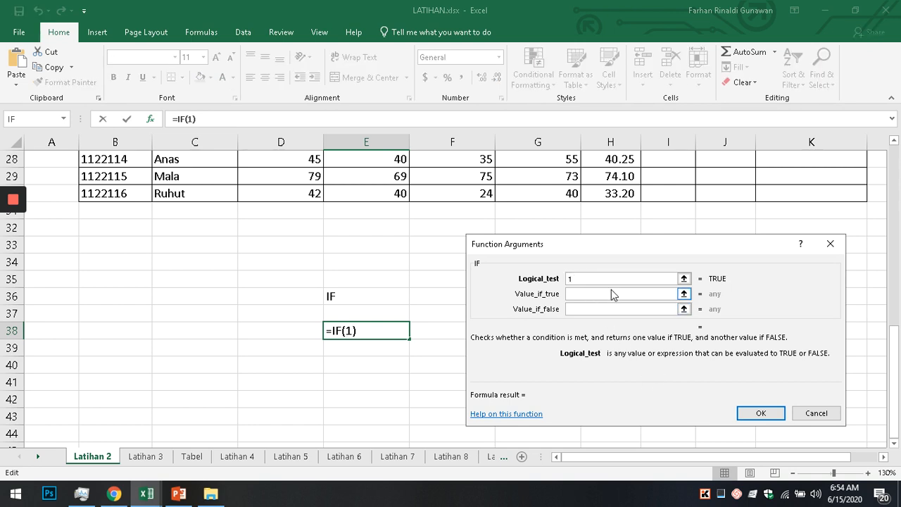
text(+2=3)
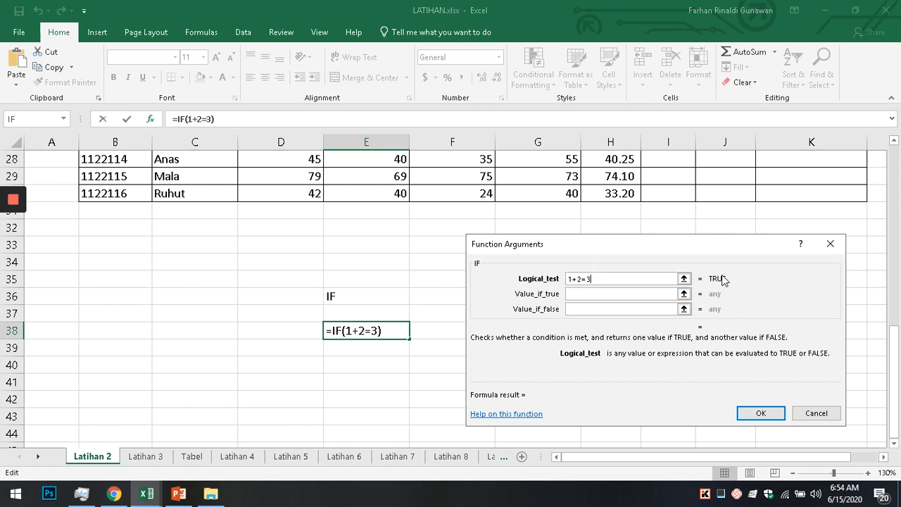
Make the E38 IF function return "Betul" when true and "Salah" when false, commit it, and reselect the cell to view the formula
click(608, 295)
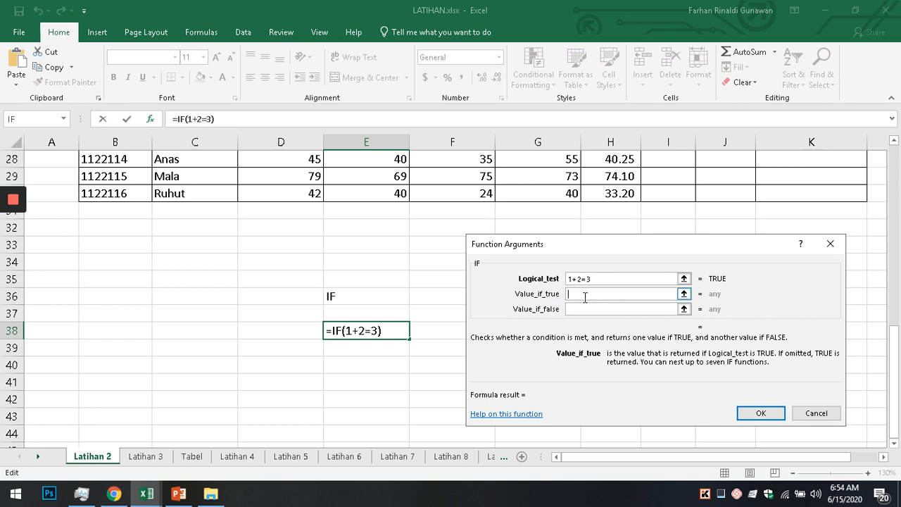
text("Betul)
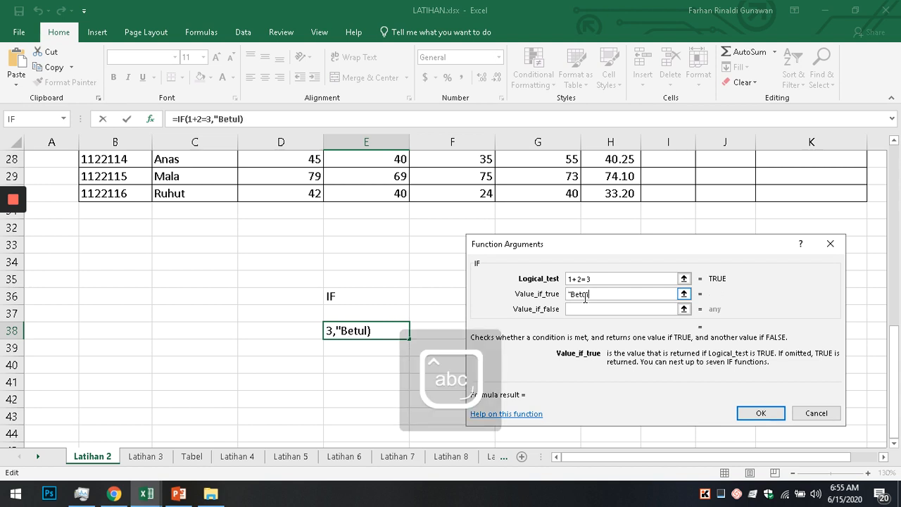
text(")
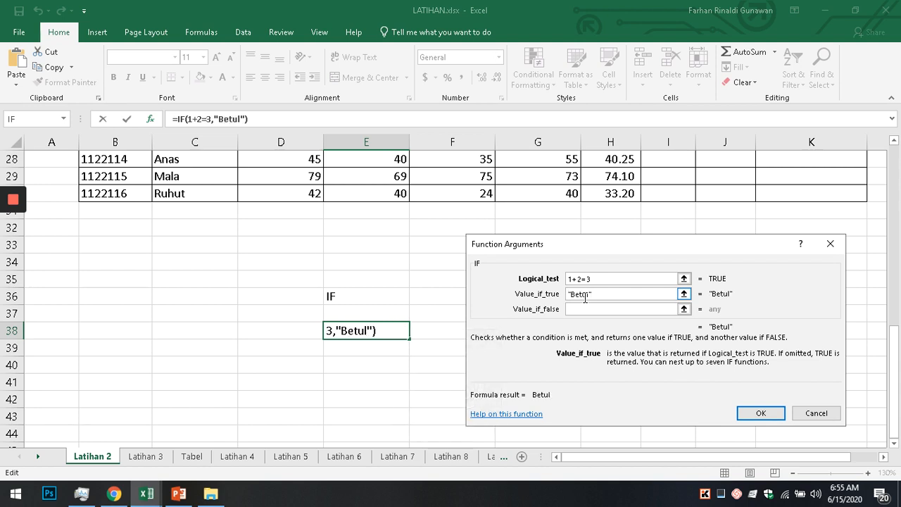
click(623, 310)
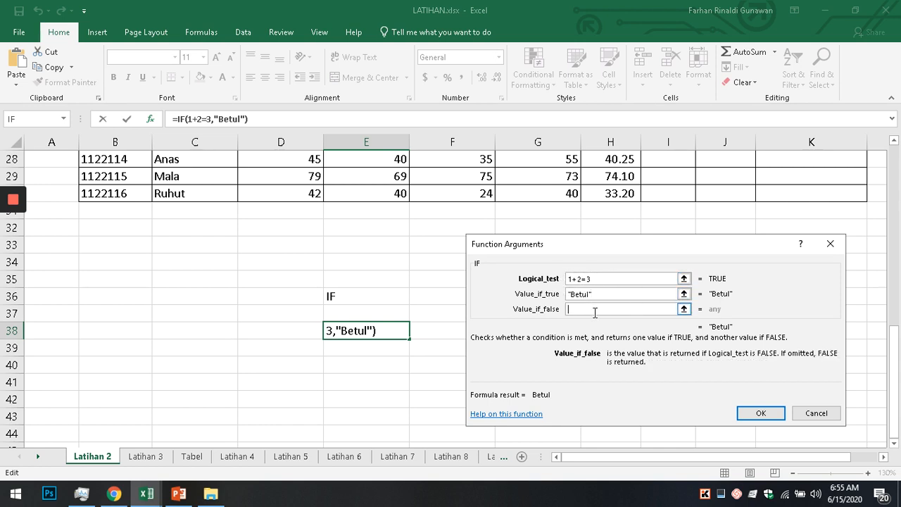
text("Salah")
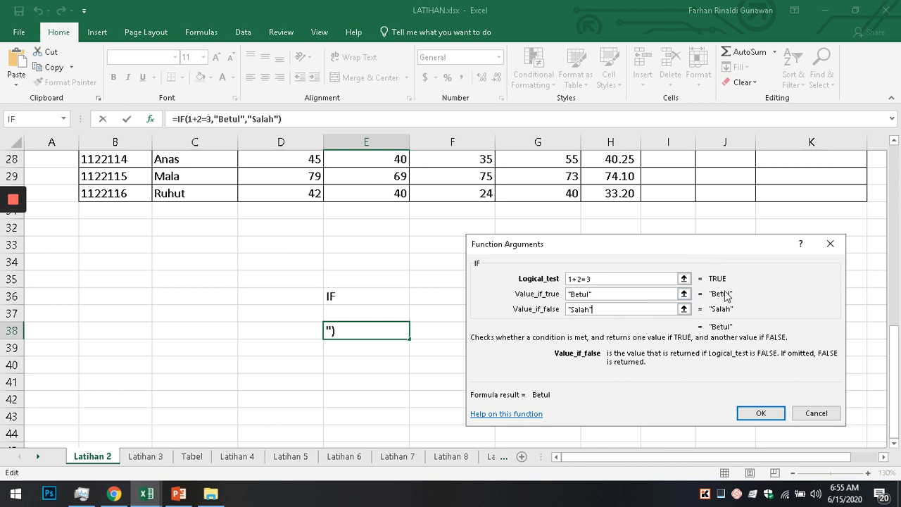
click(569, 295)
click(767, 415)
click(354, 344)
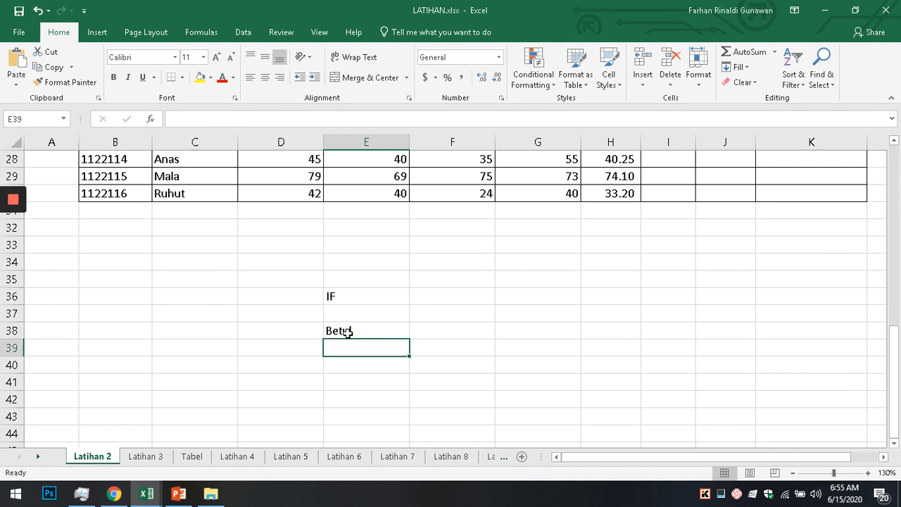
click(351, 334)
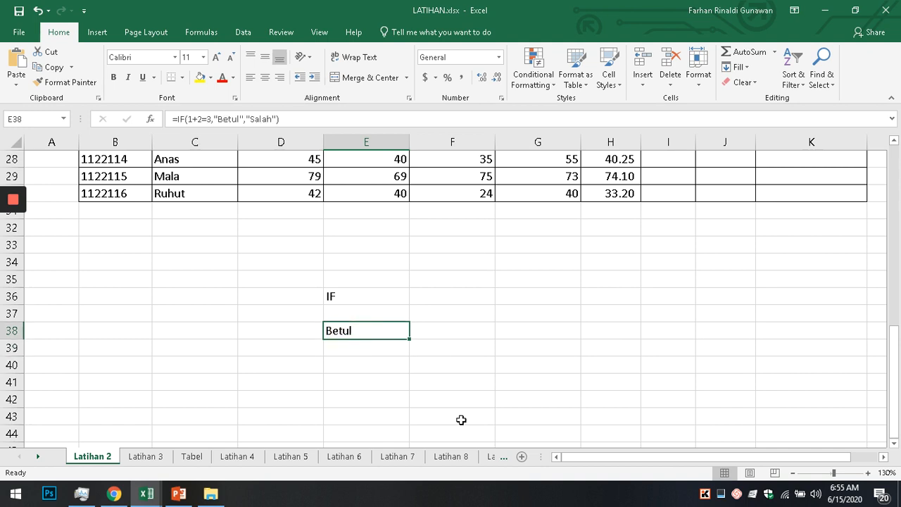
Change the logical test of the E38 IF formula to 2+2=3 and reopen the formula to check it
double_click(347, 330)
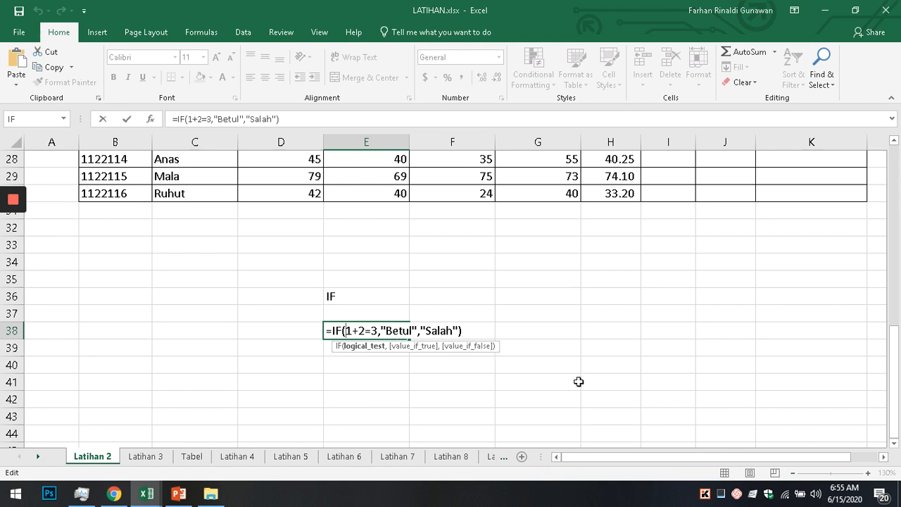
key(Right)
key(Right)
key(Return)
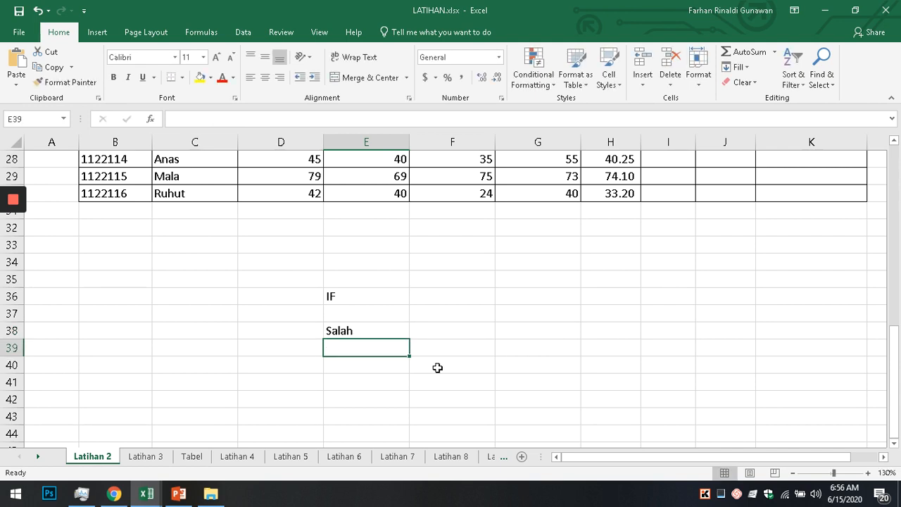
double_click(357, 330)
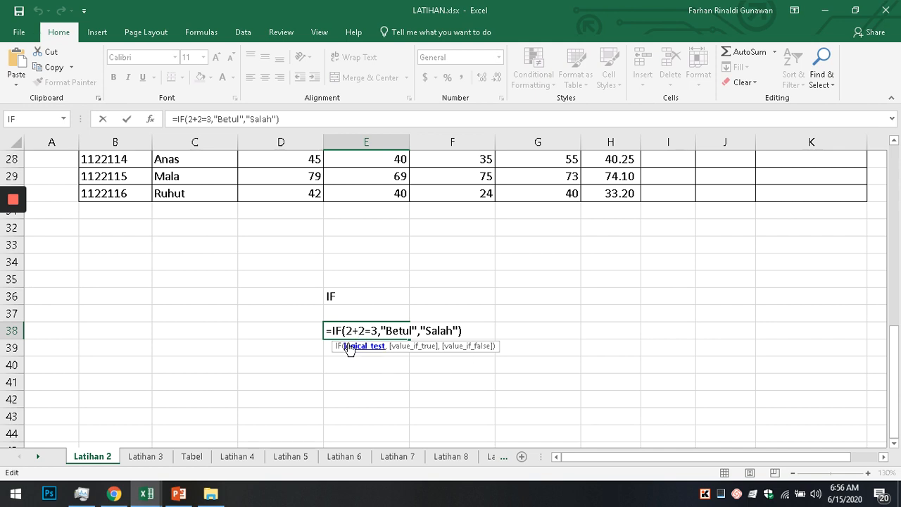
key(ctrl+Return)
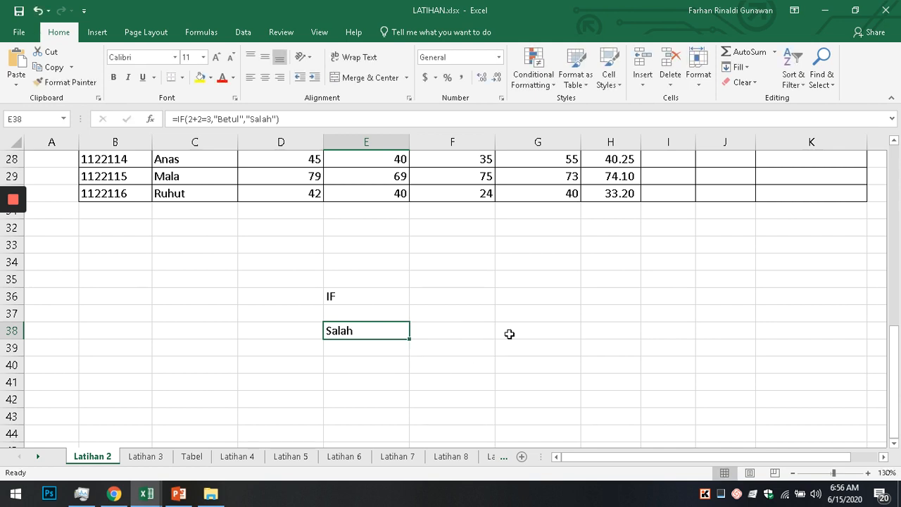
Enter the sample text Bogor in cell E41, below the first IF example
click(345, 381)
scroll(478, 365, down, 2)
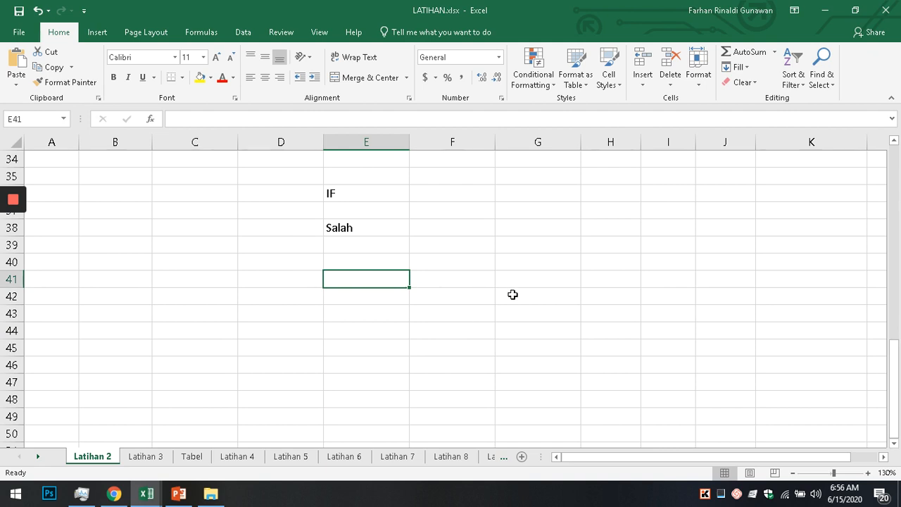
text(Bo)
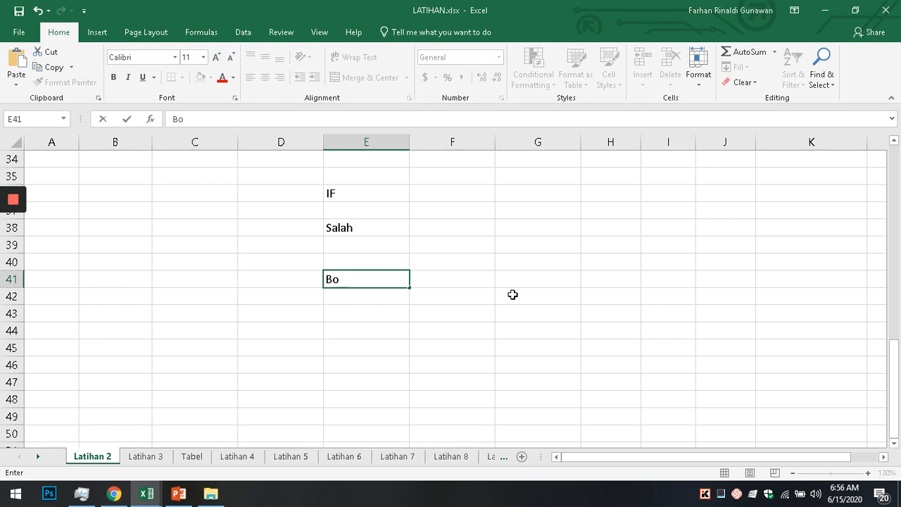
text(gor)
key(Return)
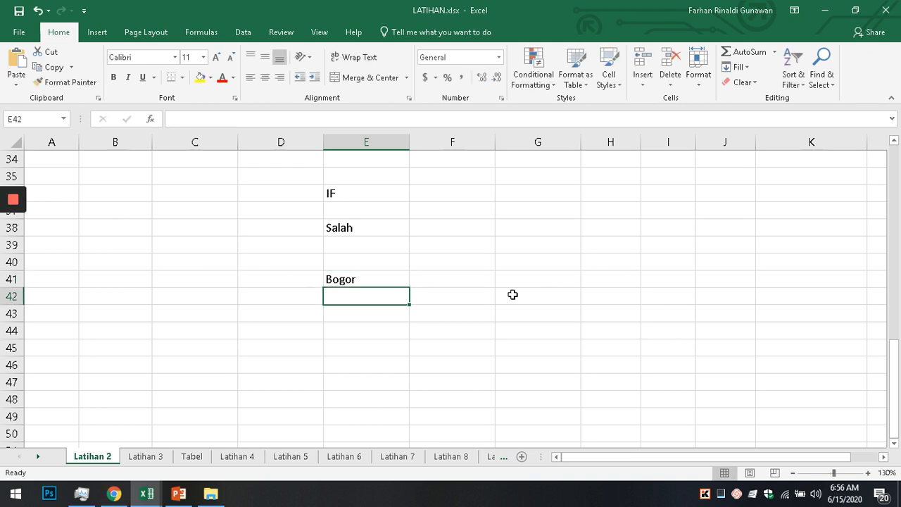
Begin an IF formula in cell E44 with the function name in capitals and an opening parenthesis
key(Return)
key(Return)
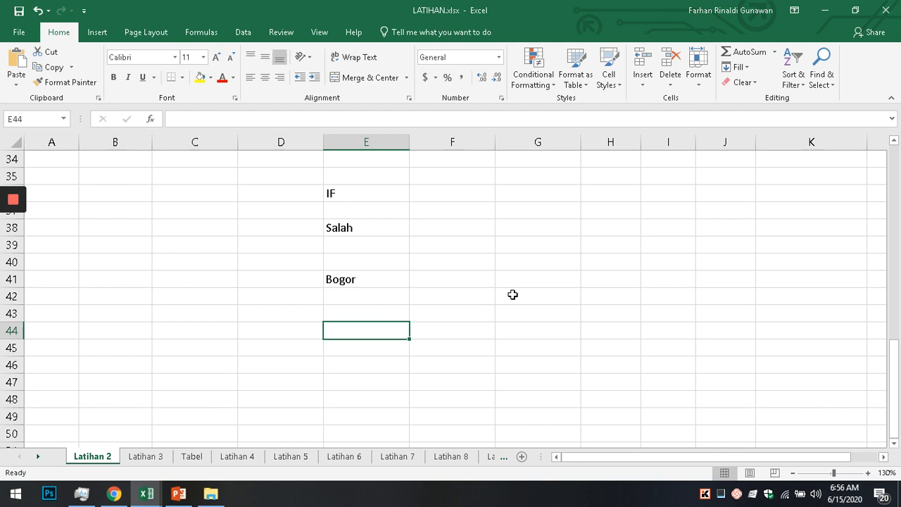
click(354, 279)
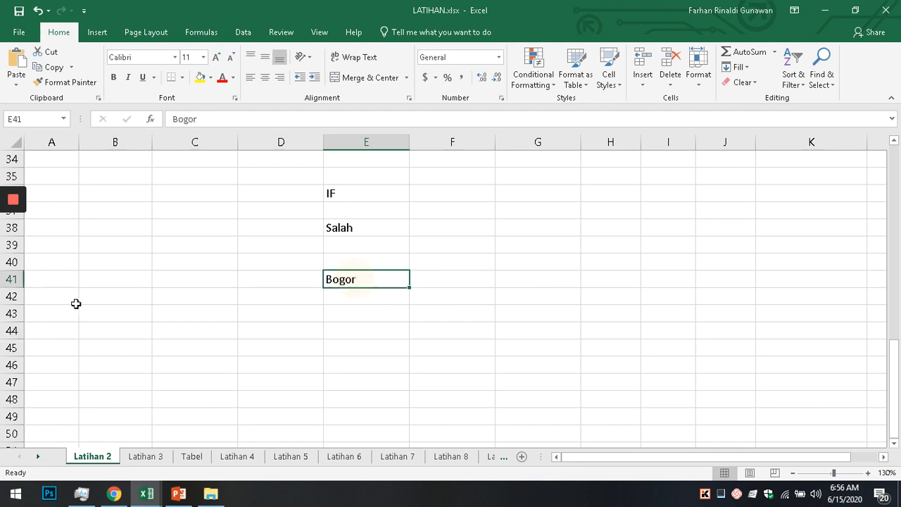
click(358, 332)
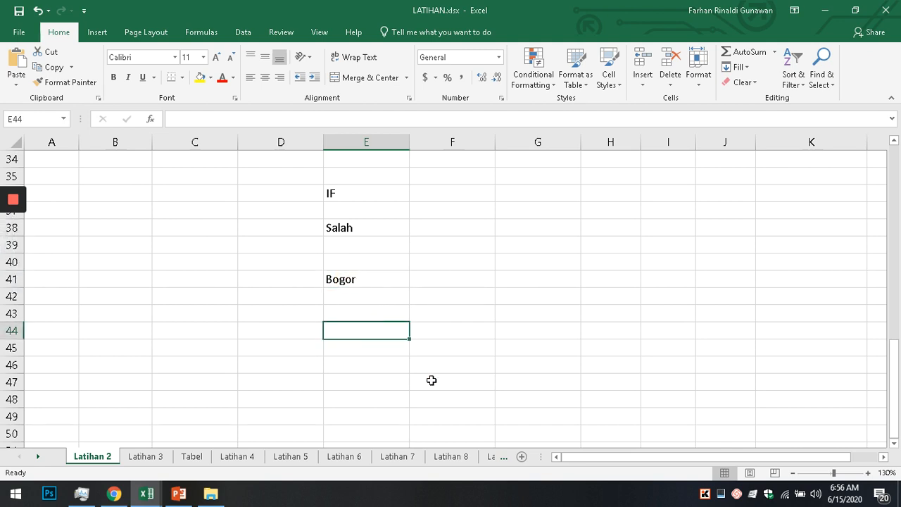
text(=)
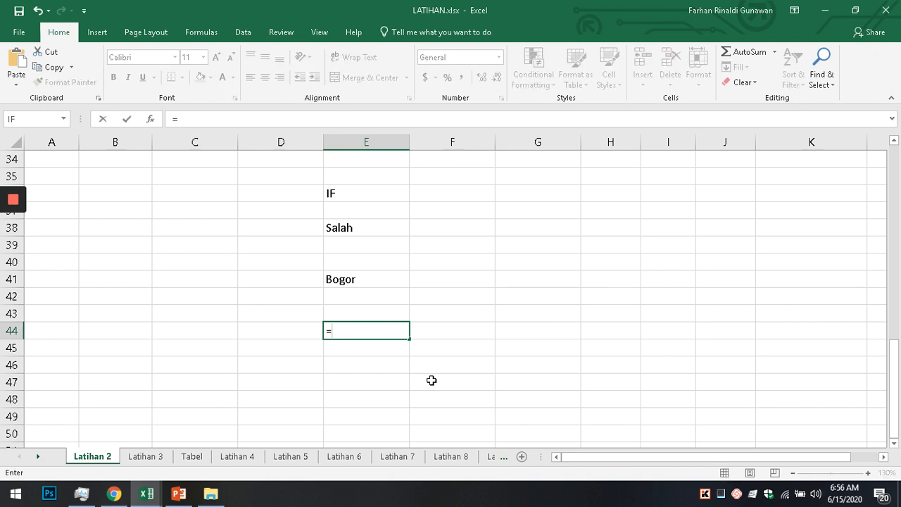
key(Escape)
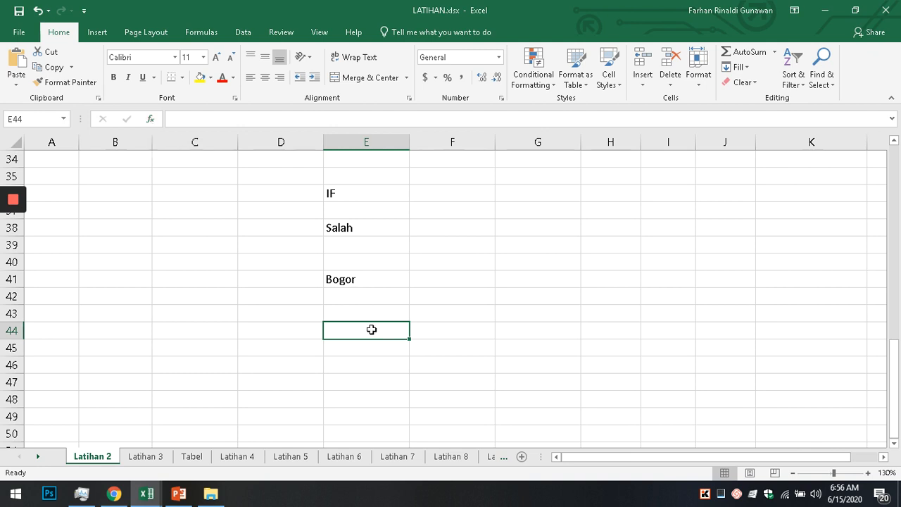
text(=)
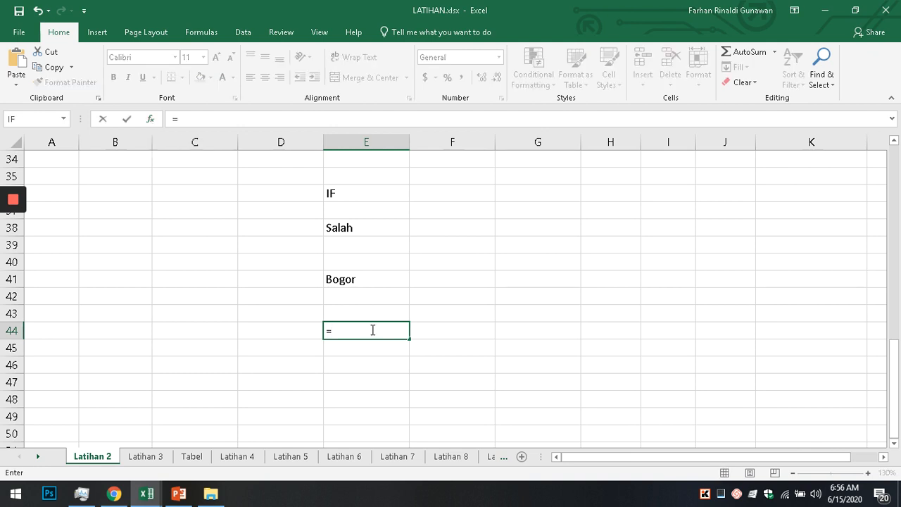
text(if)
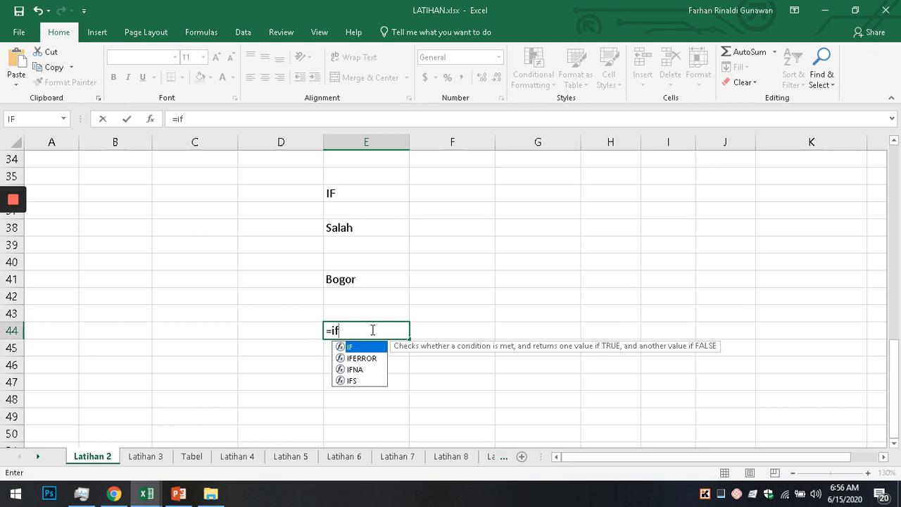
key(BackSpace)
key(BackSpace)
key(Caps_Lock)
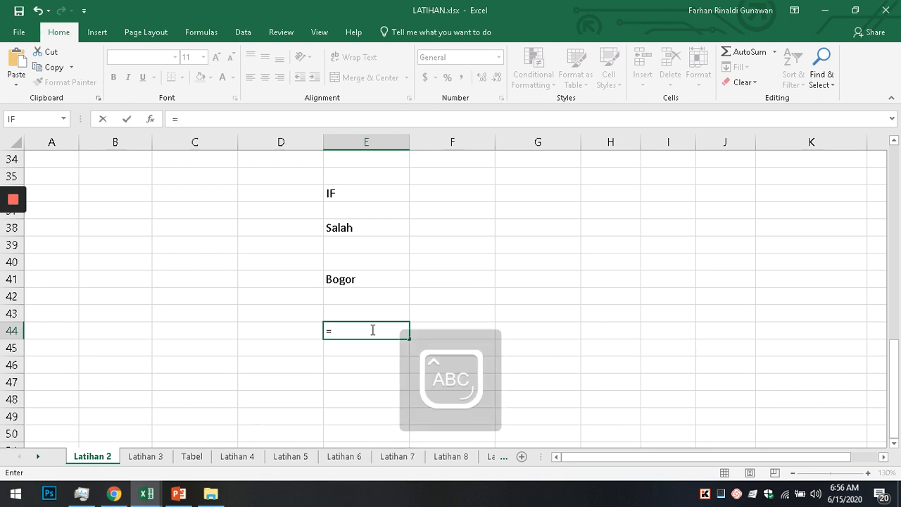
text(F)
key(BackSpace)
text(IF()
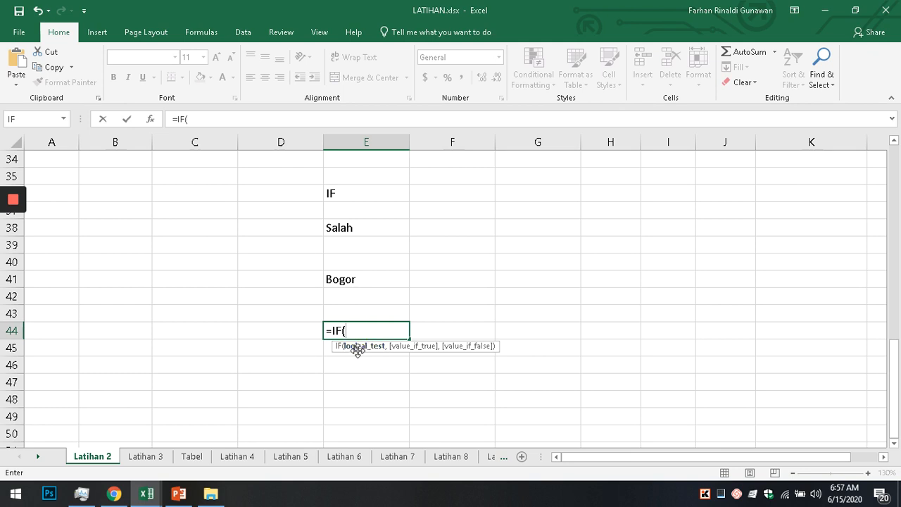
Set the logical test of the E44 IF formula to E41="Bogor"
click(345, 279)
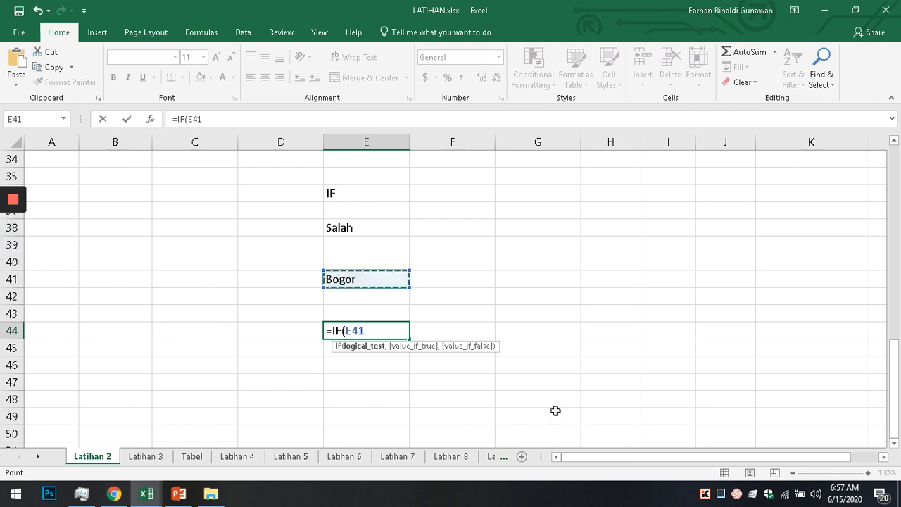
text(="b)
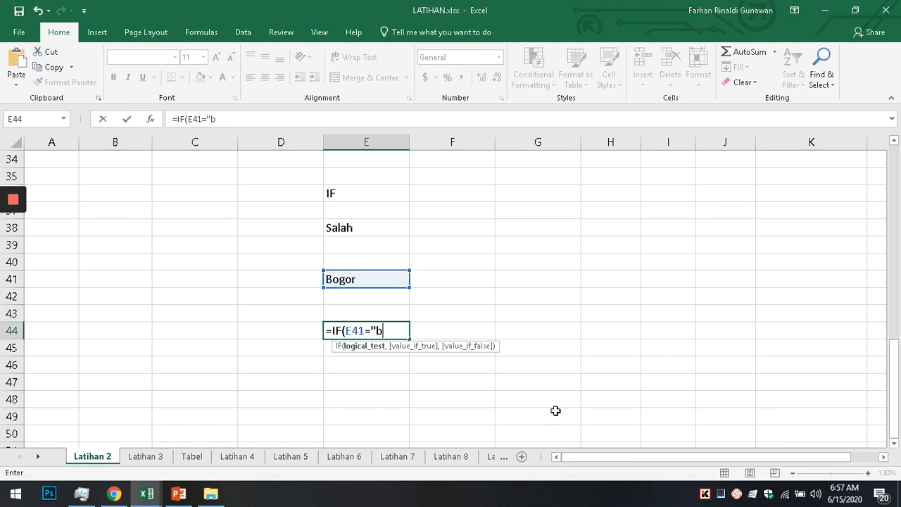
text(OGO)
key(BackSpace)
key(BackSpace)
key(BackSpace)
key(BackSpace)
key(Caps_Lock)
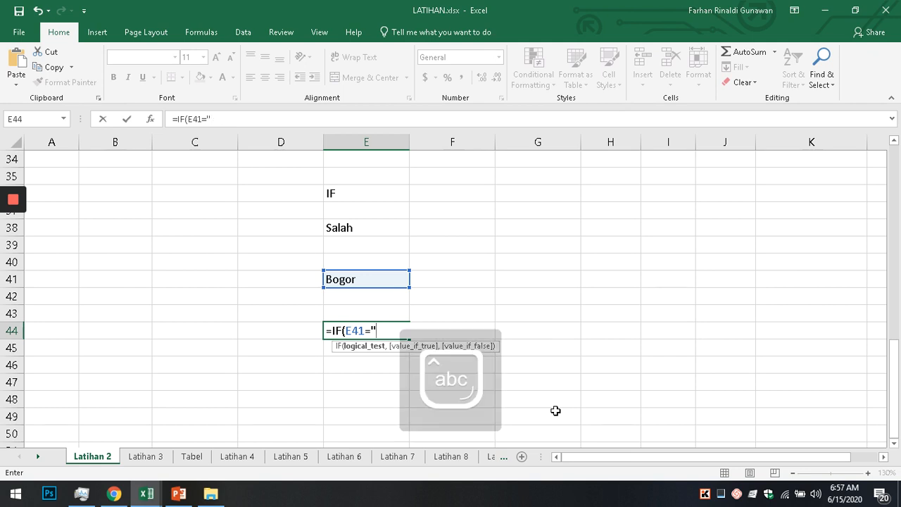
text(Bpgo)
key(BackSpace)
key(BackSpace)
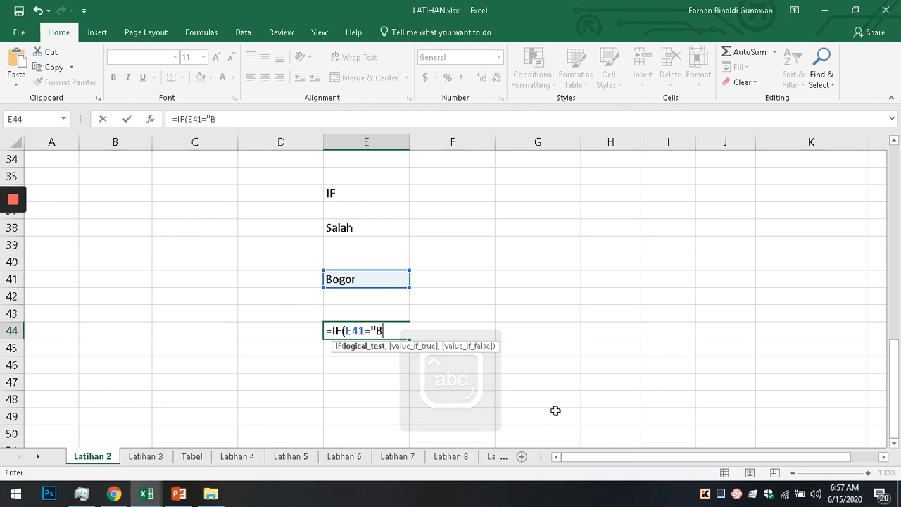
text(ogor)
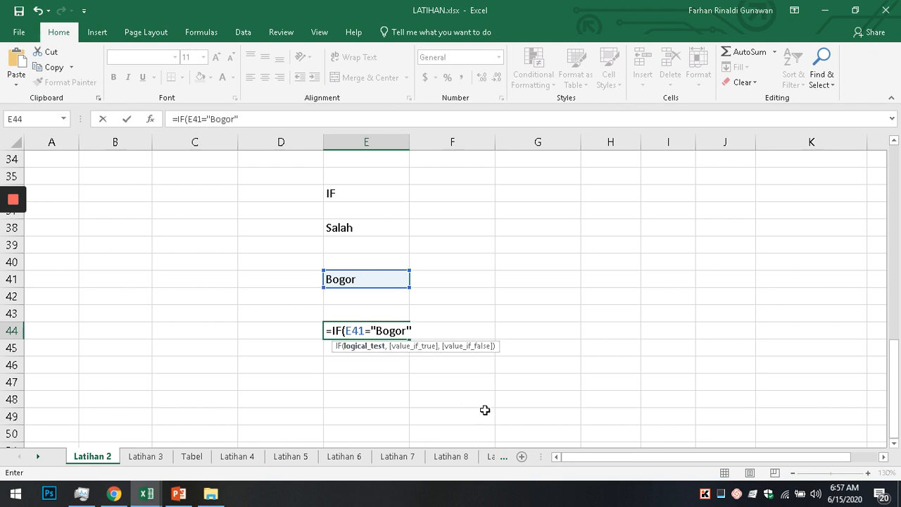
Make the E44 IF formula return "Betul, itu Bogor" when true and "Bukan Bogor" when false, then commit it
text(,)
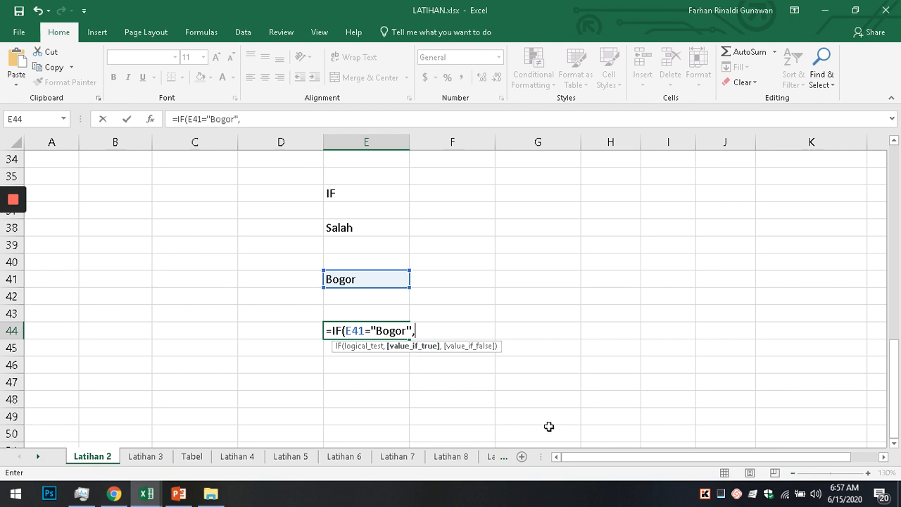
text("Betu)
text(l, itu)
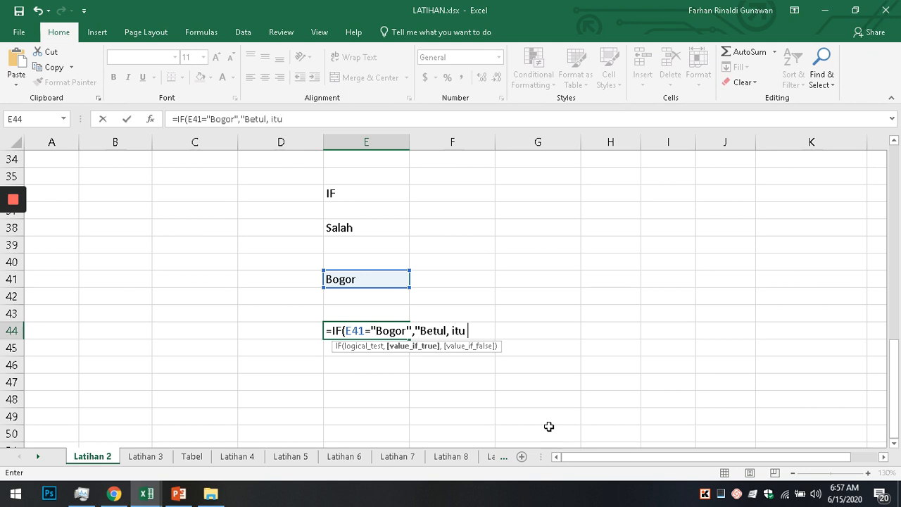
text( Bogor)
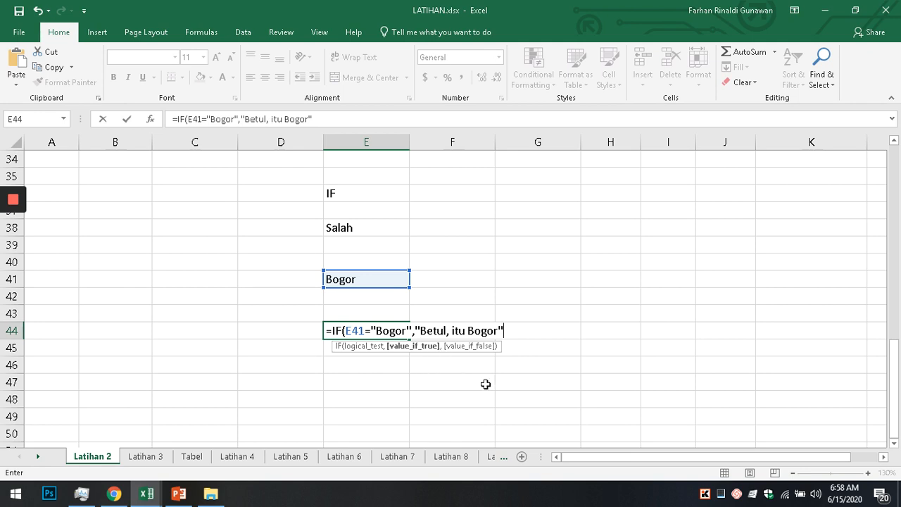
text(,)
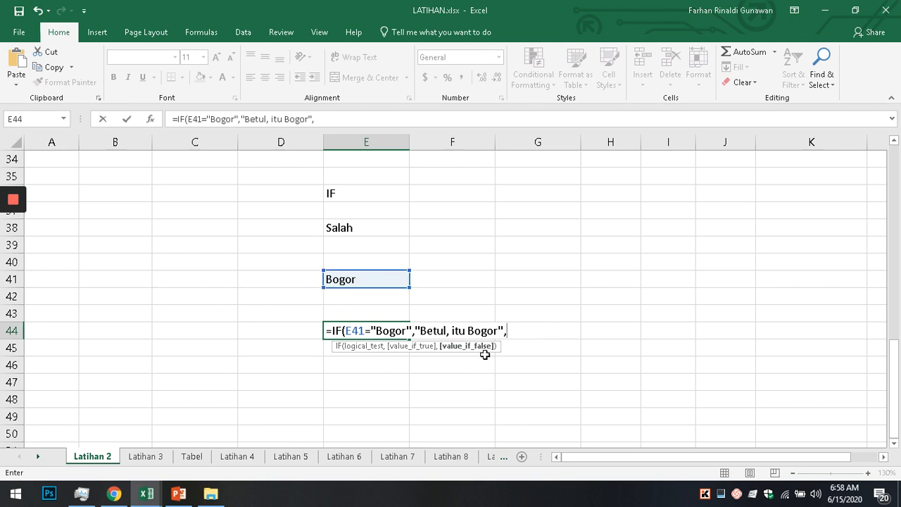
text(Bukan Bogor)
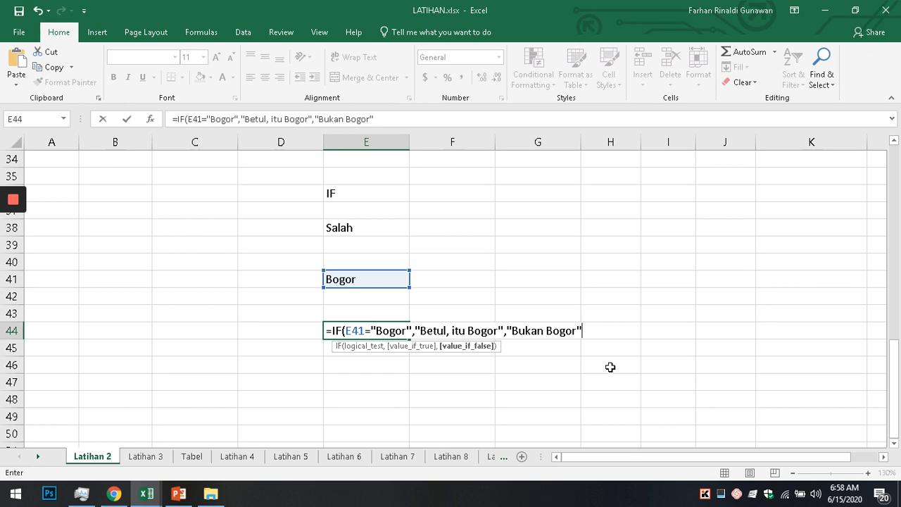
text())
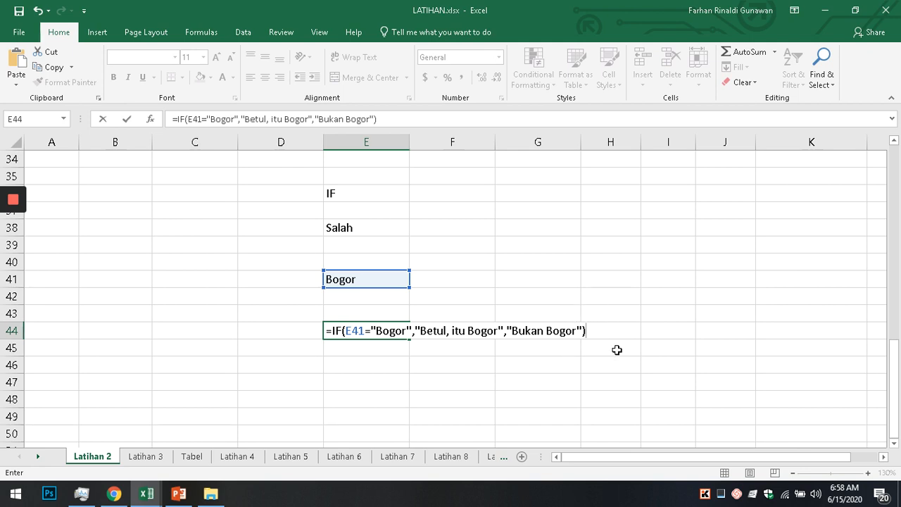
key(Return)
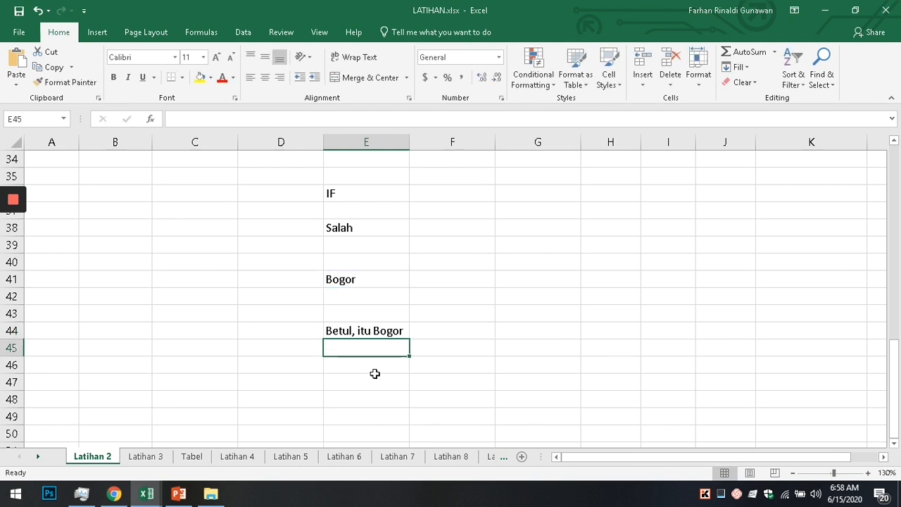
Open the E44 formula and examine its true and false arguments, leaving it unmodified
click(355, 327)
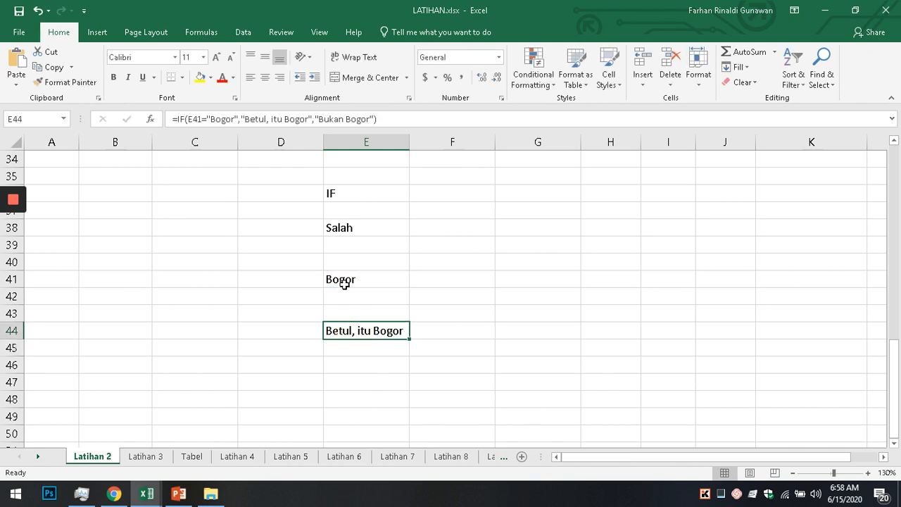
double_click(359, 326)
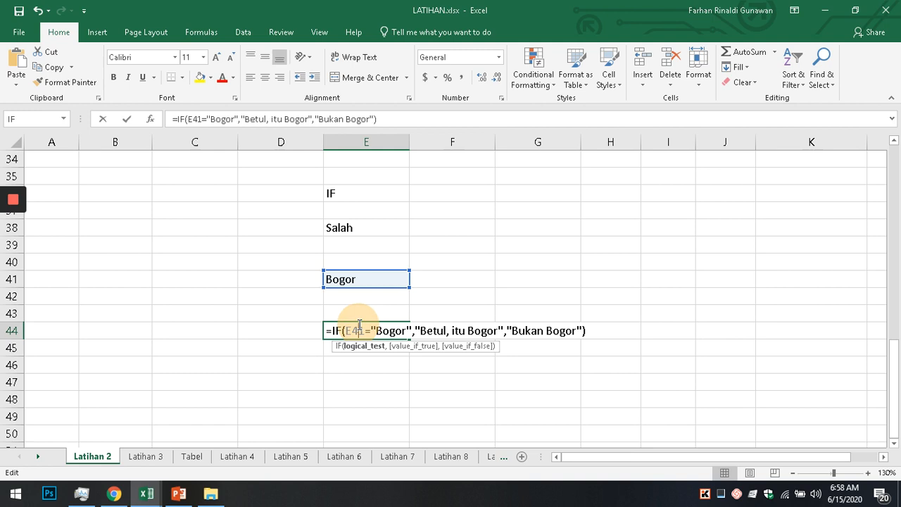
drag(419, 326, 501, 331)
click(513, 330)
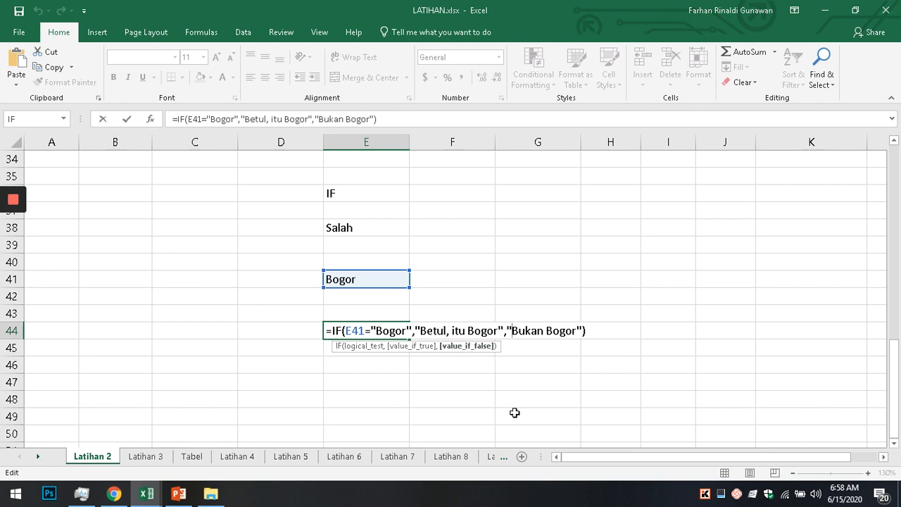
key(Return)
click(405, 331)
Replace the text in cell E41 with Jakarta to test the false case of the E44 formula
click(368, 279)
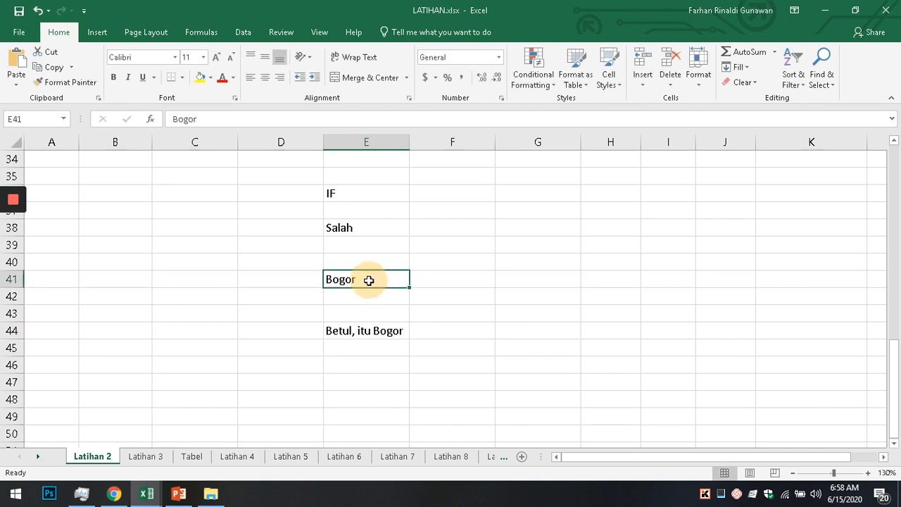
double_click(343, 279)
key(Escape)
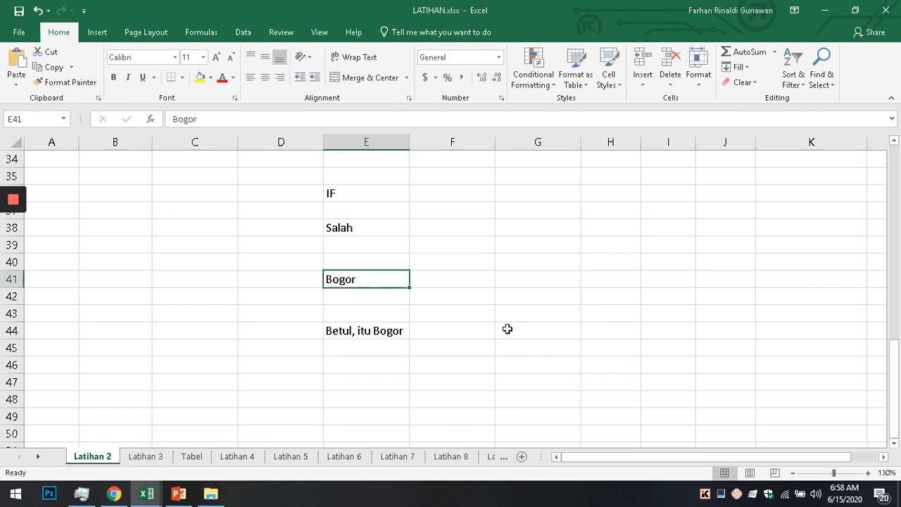
text(Jaka)
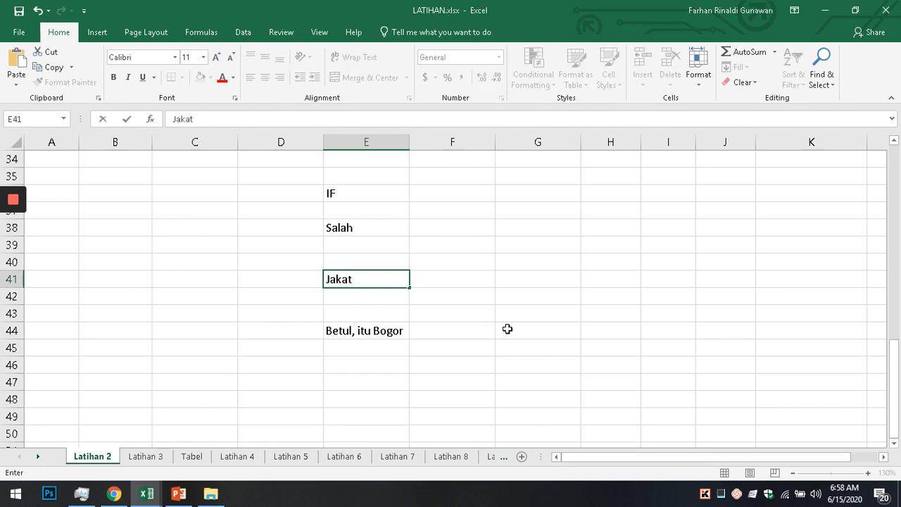
text(rta)
key(Return)
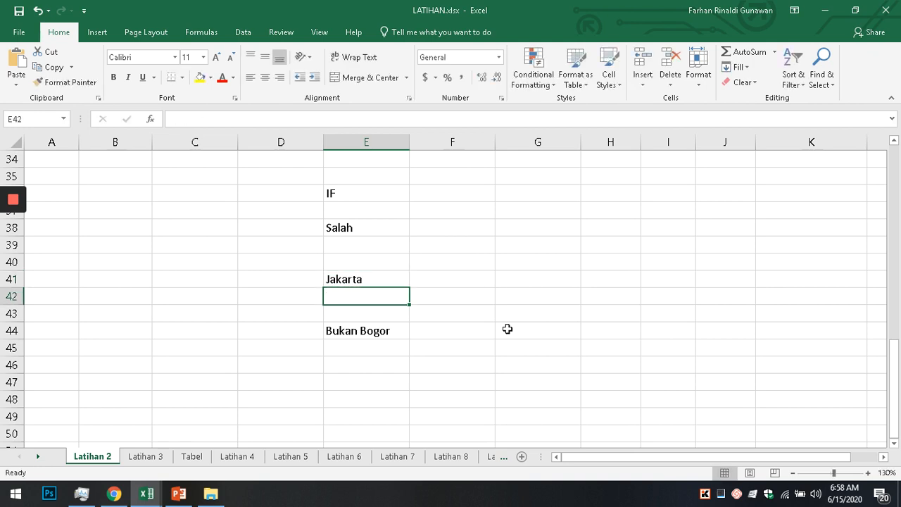
Review the IF formula in cell E44 against the tested text in E41, leaving both unmodified
double_click(356, 331)
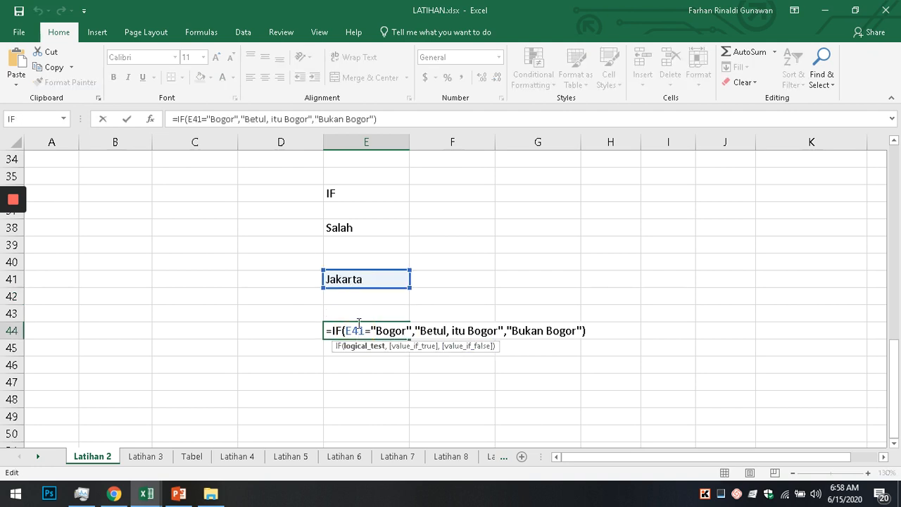
key(ctrl+Return)
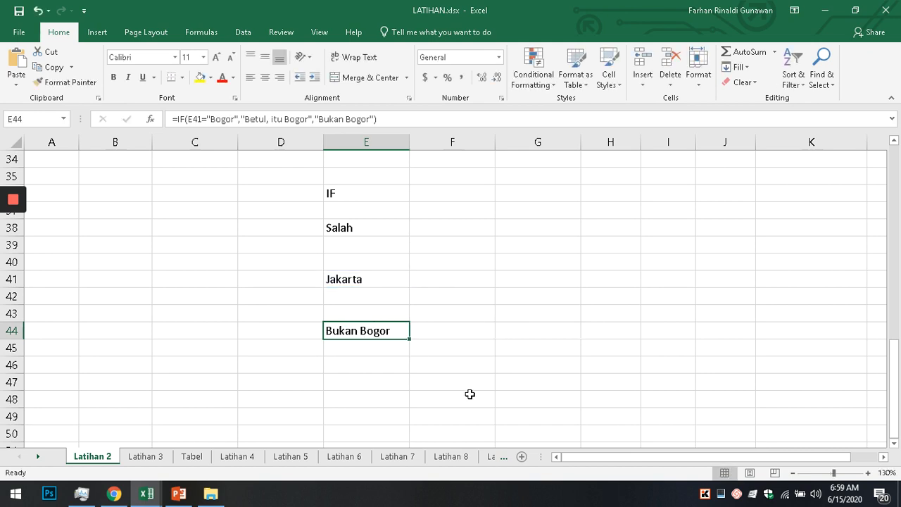
click(362, 280)
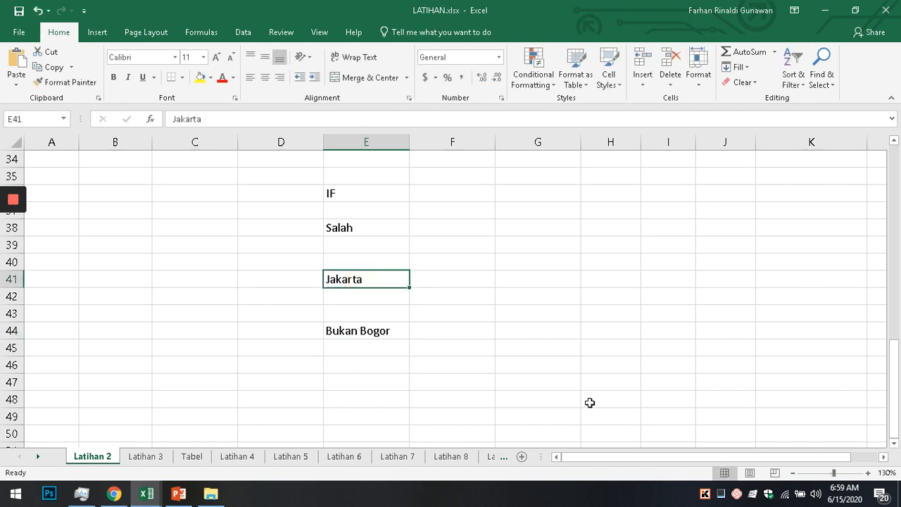
Return to the grade table and select the empty cell G33 below it
scroll(664, 372, up, 3)
scroll(714, 376, up, 2)
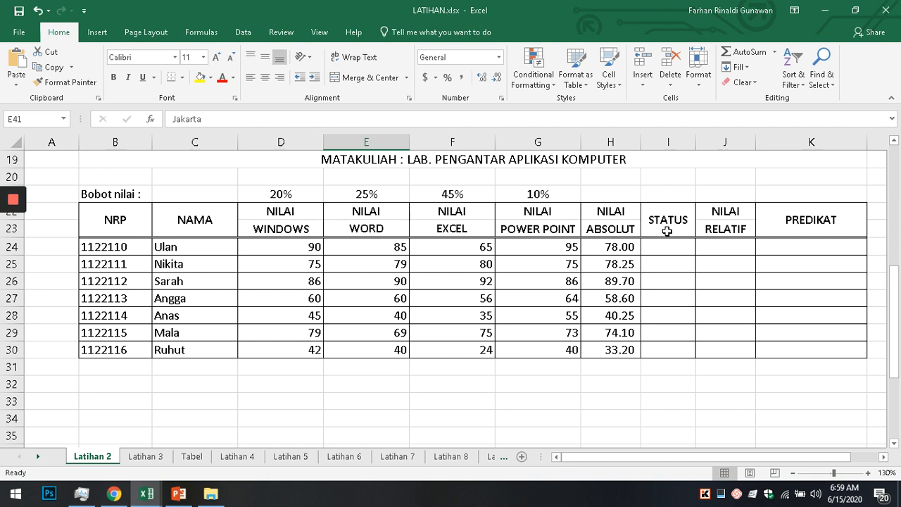
click(531, 401)
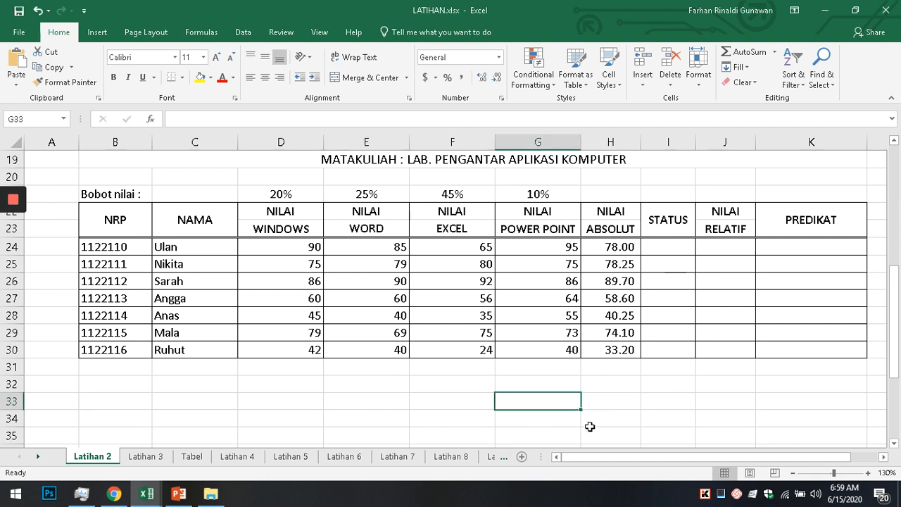
text(NIl)
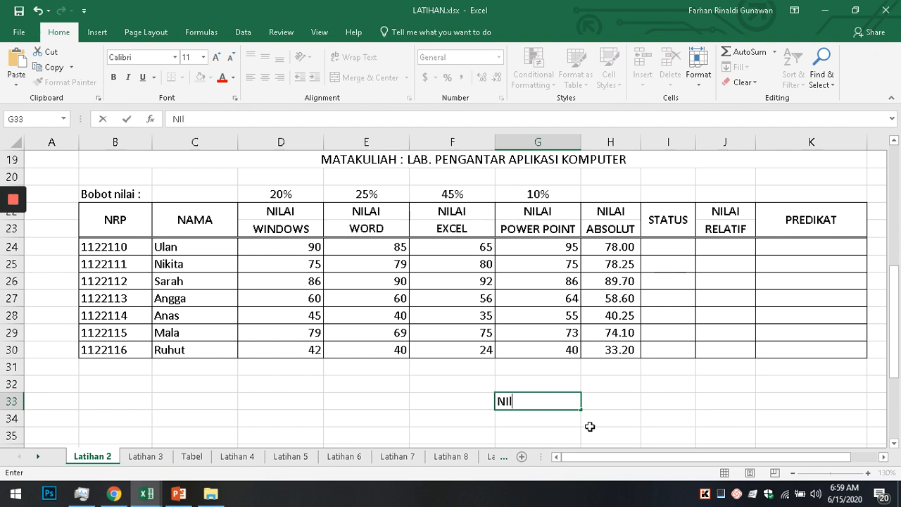
key(Escape)
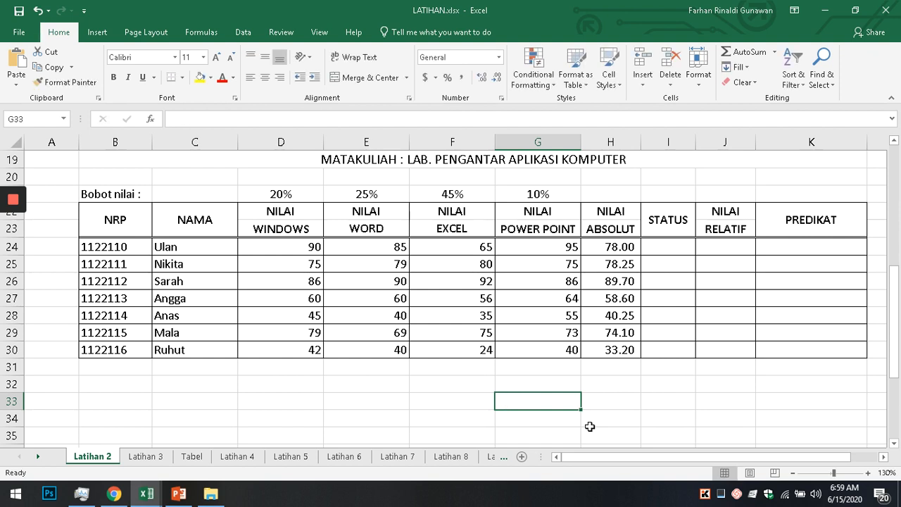
text(60)
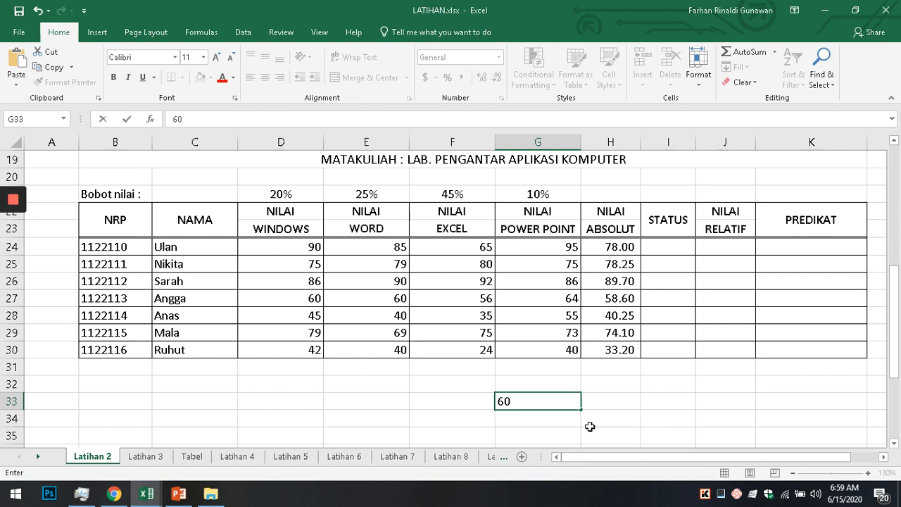
key(Escape)
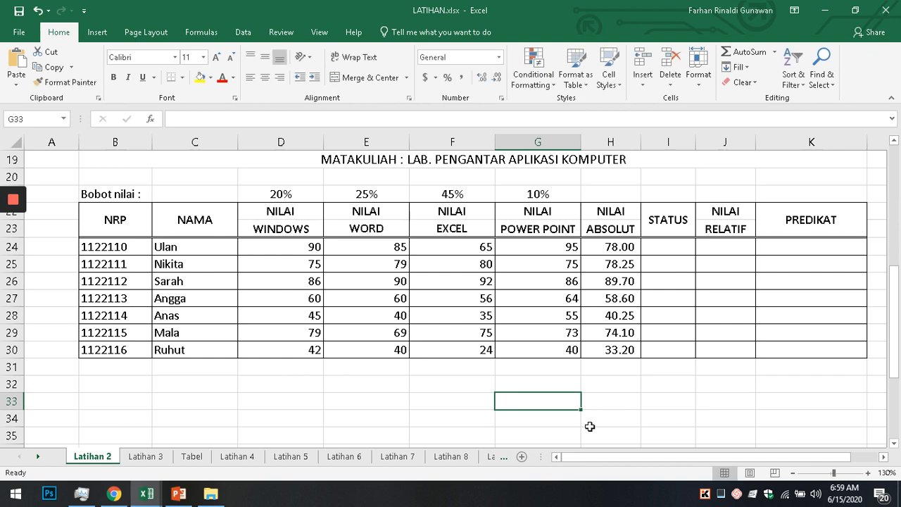
Note the grading rule below the table: "Nilai > 60" in G33, "Lulus" in H33 and "Mengulang" in H34
text(Nilai )
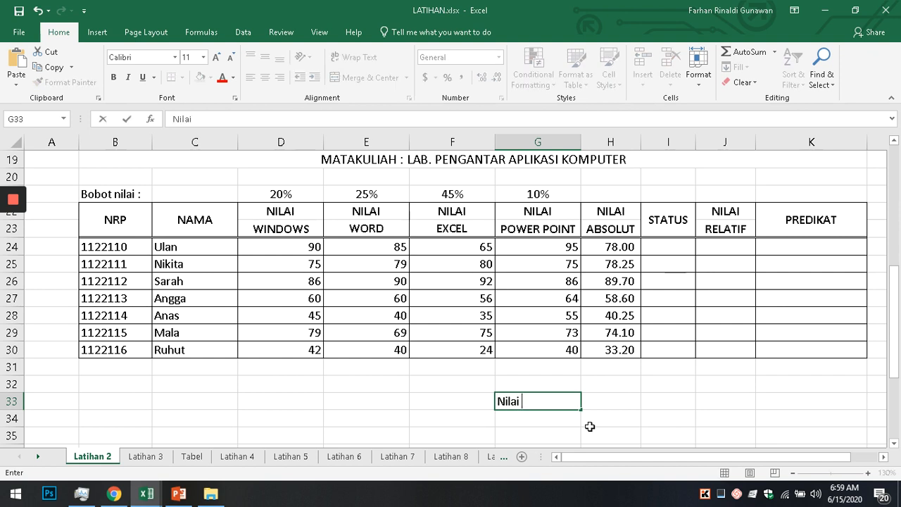
text(> 60)
key(Tab)
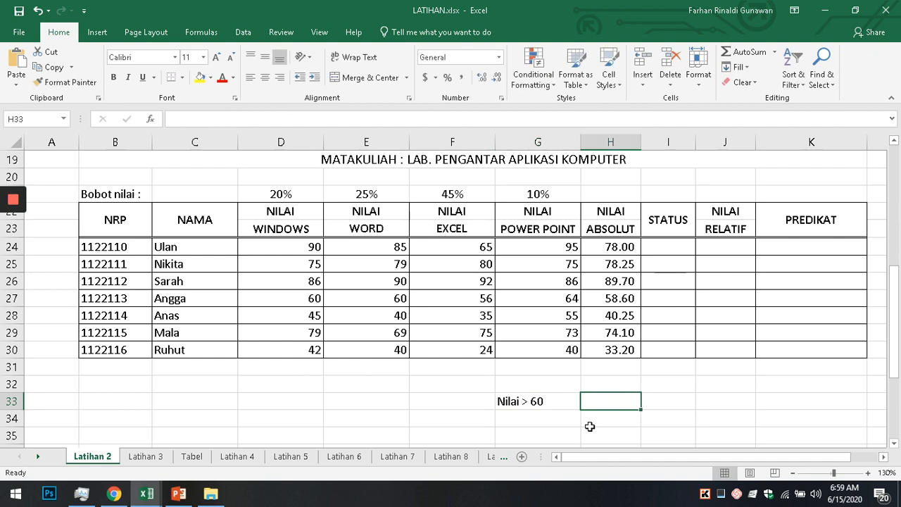
text(Lulus)
key(Return)
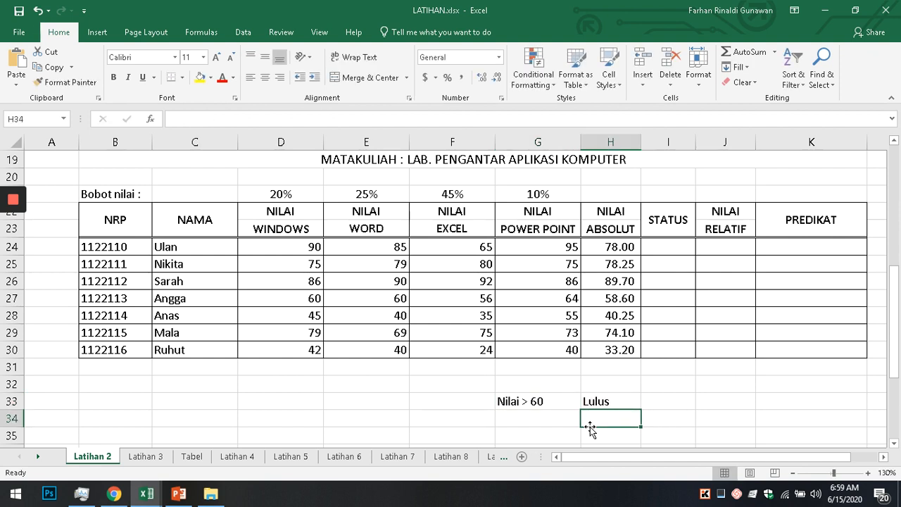
text(M)
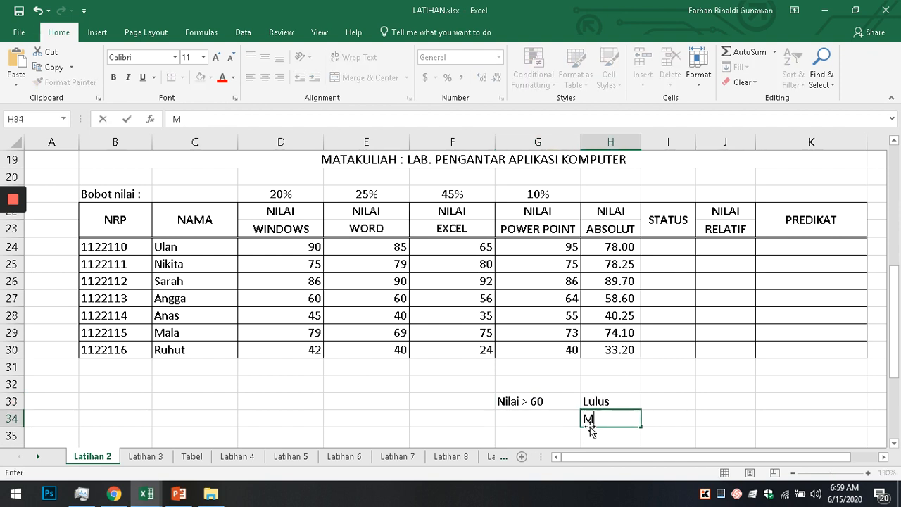
text(engulang)
key(Return)
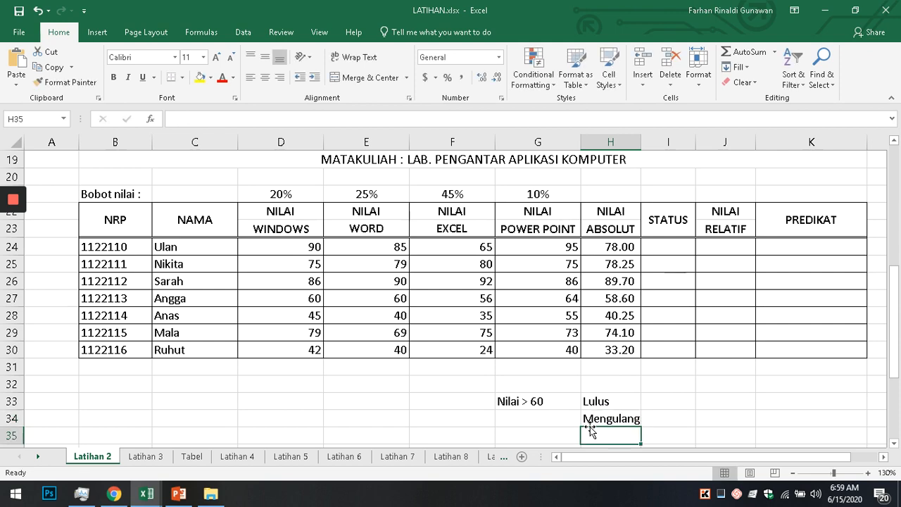
key(Up)
key(Up)
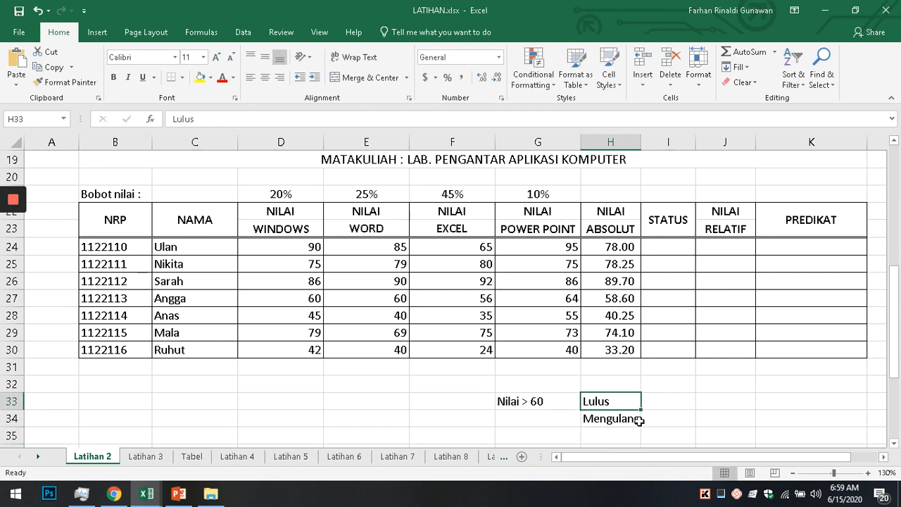
Insert an IF function in STATUS cell I24 with the logical test H24>60
scroll(639, 421, down, 1)
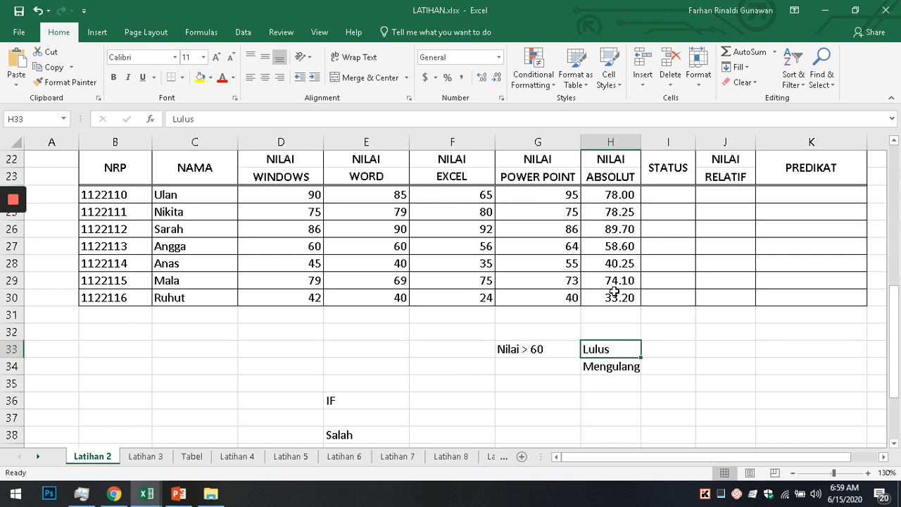
scroll(722, 307, up, 1)
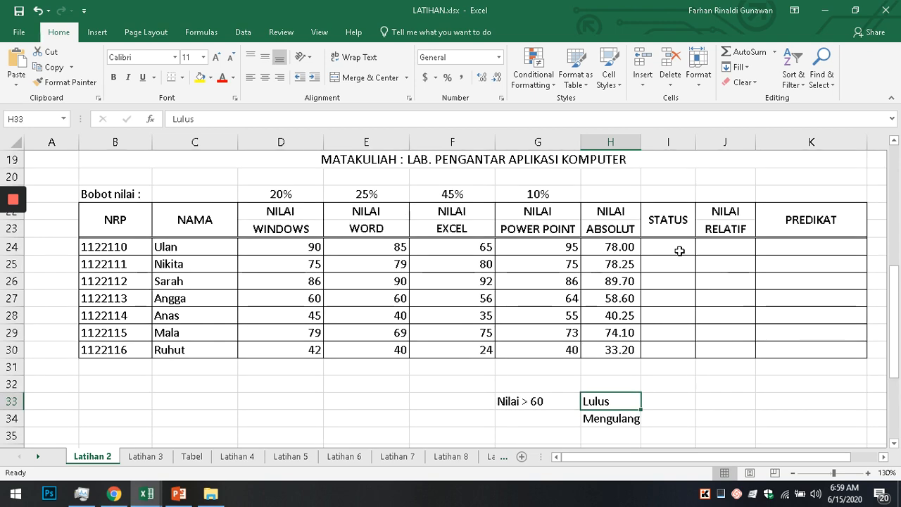
click(675, 248)
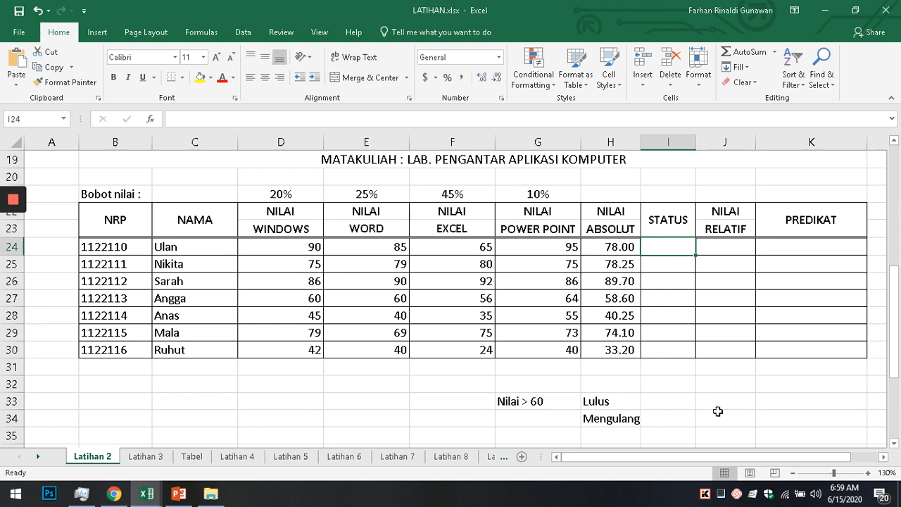
click(150, 119)
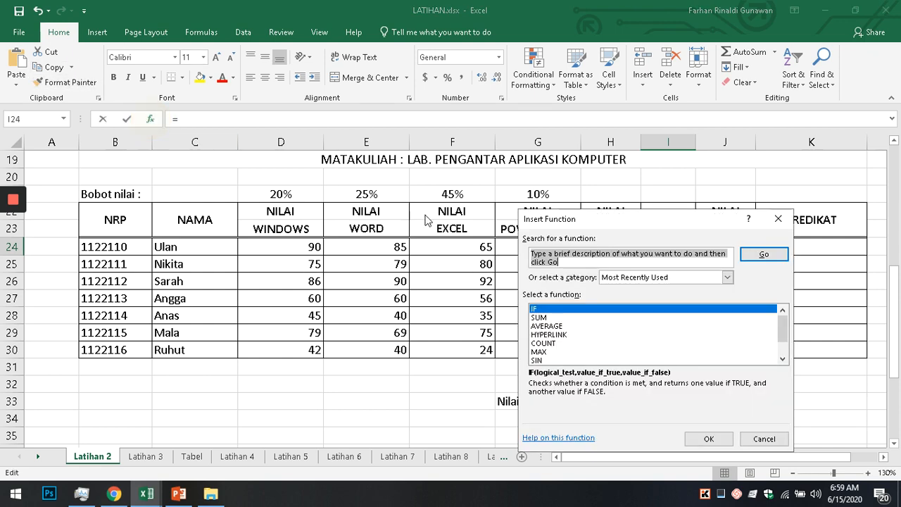
click(708, 438)
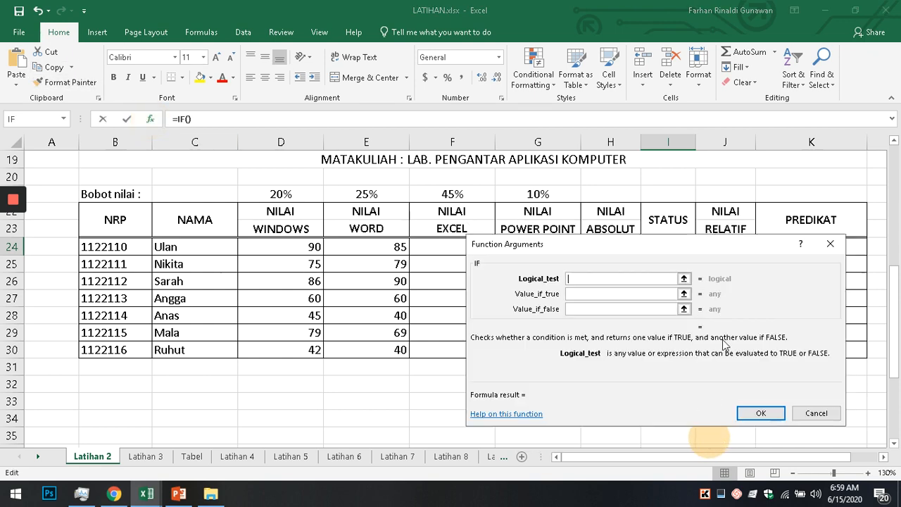
drag(687, 243, 355, 204)
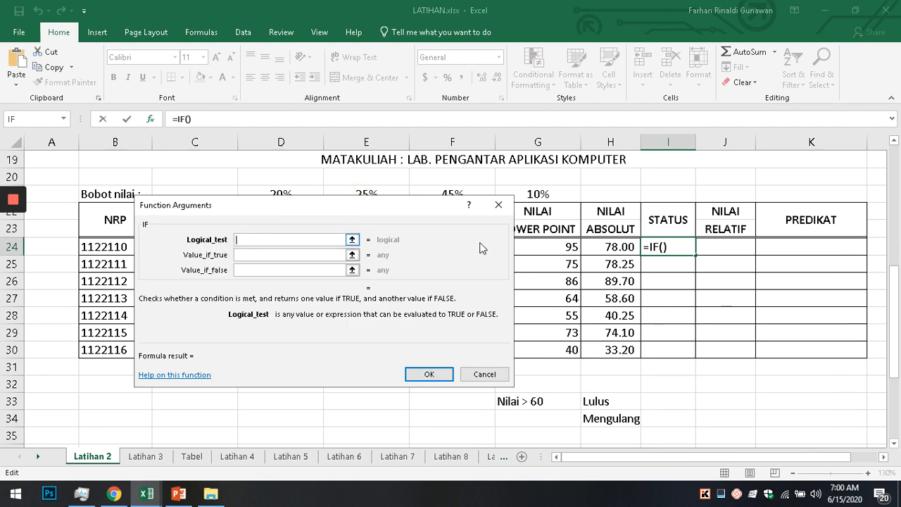
click(619, 248)
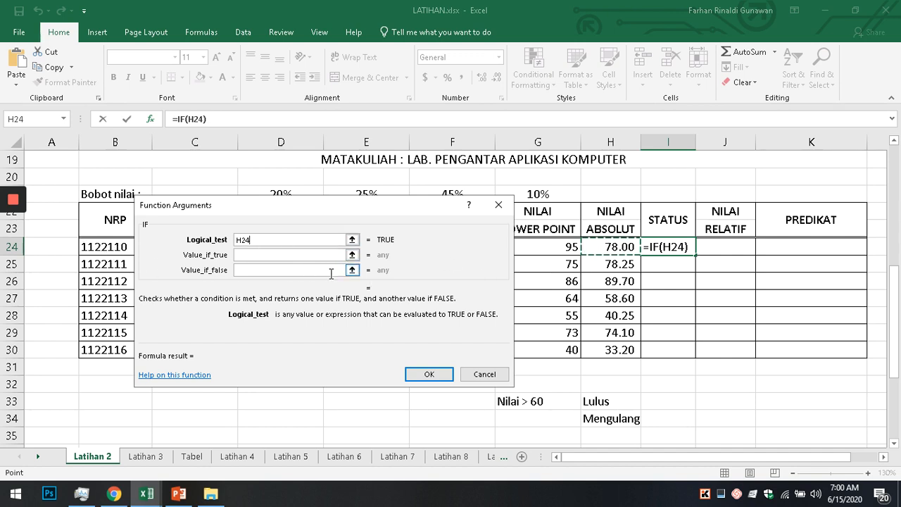
text(>)
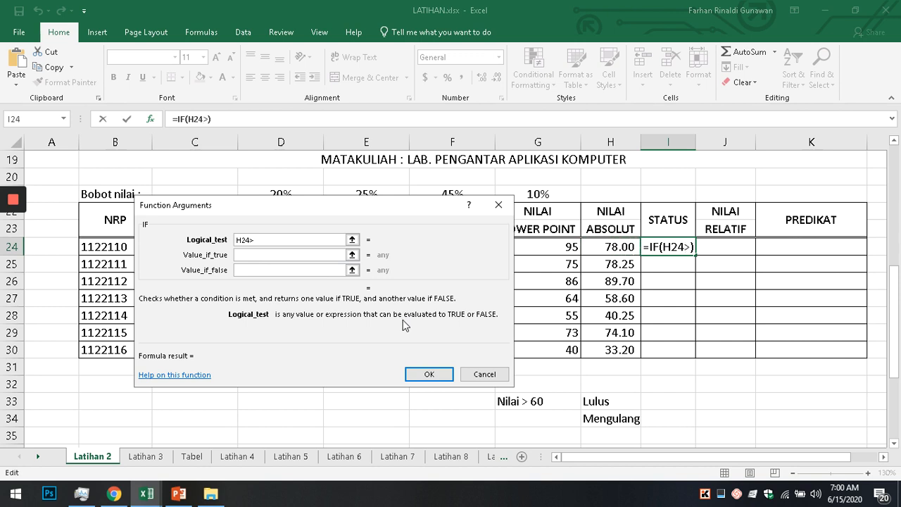
text(60)
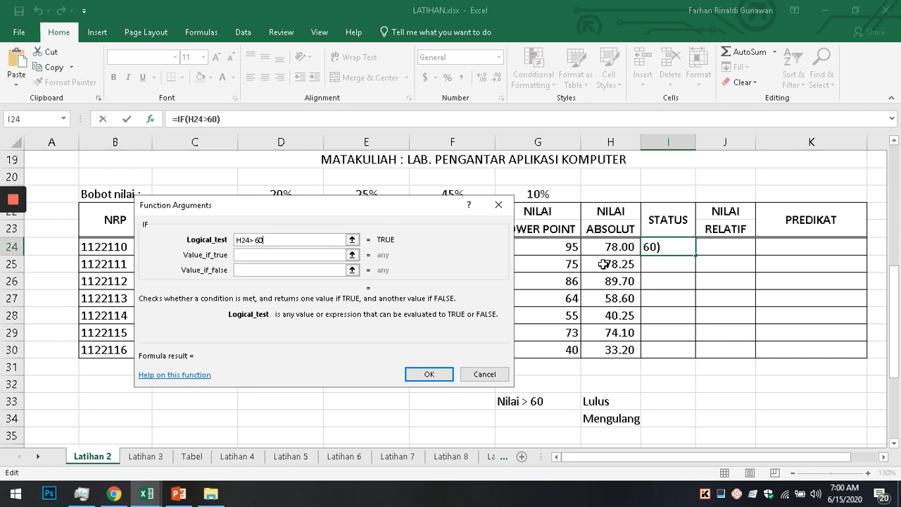
Make the I24 IF formula return "LULUS" when true and "MENGULANG" when false, then commit it
click(245, 255)
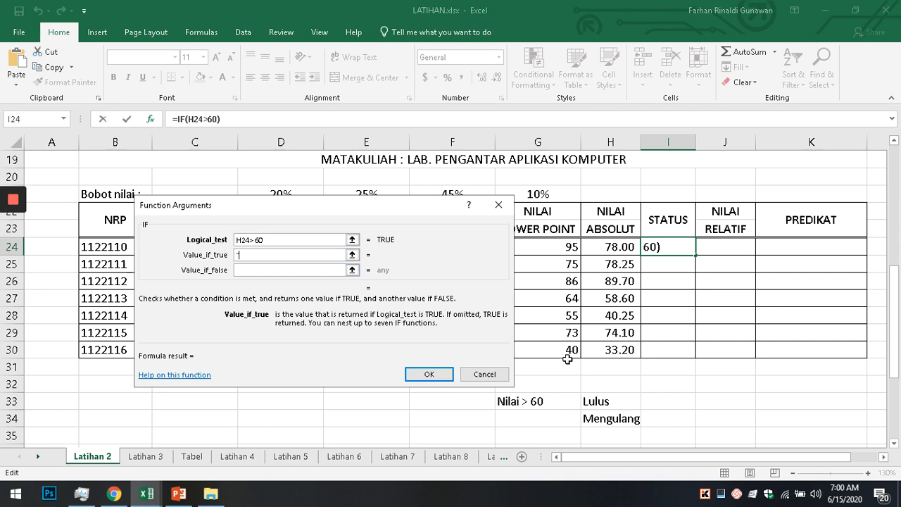
text("LULU)
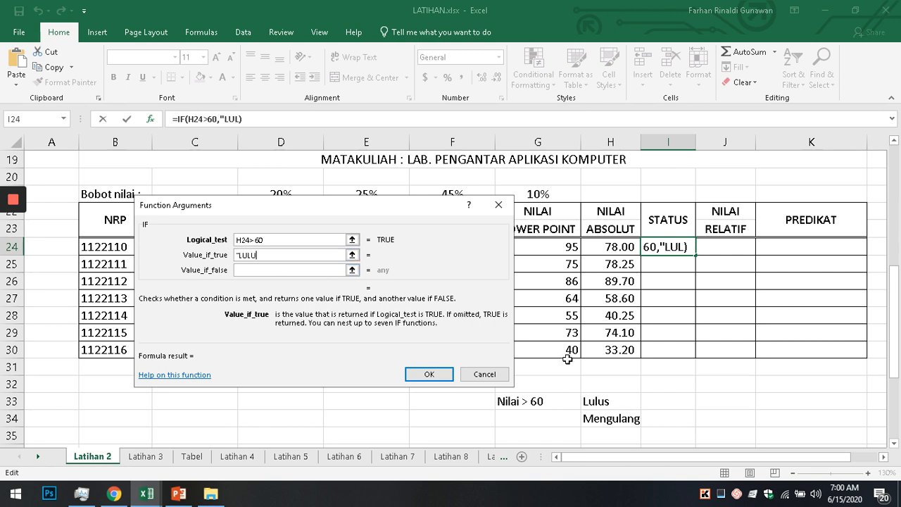
text(S")
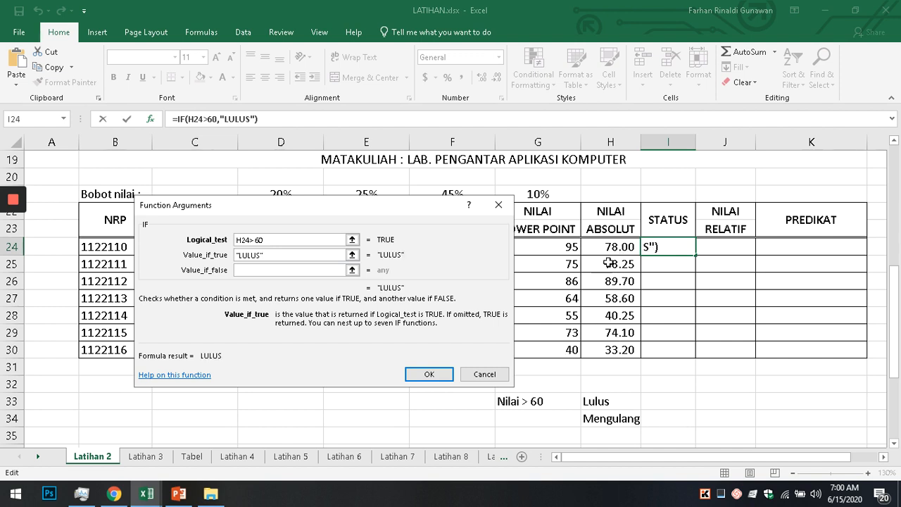
click(238, 270)
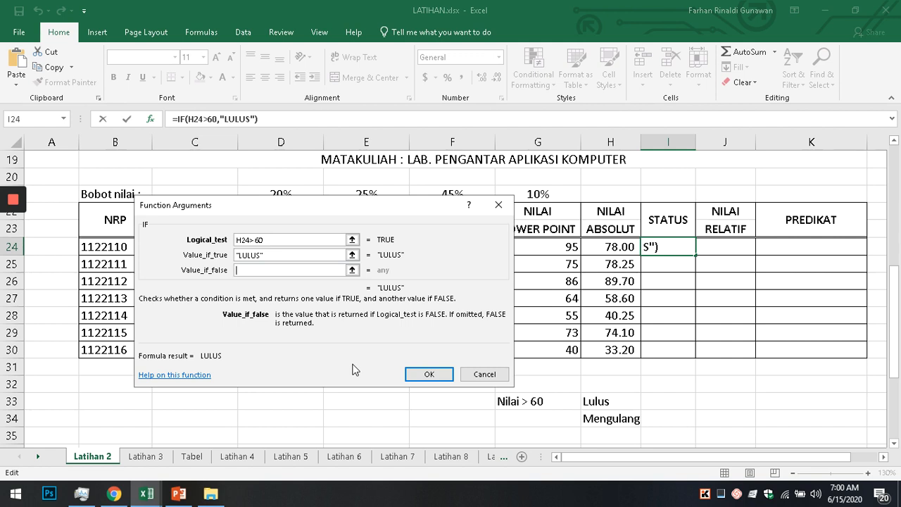
text("me)
key(BackSpace)
key(BackSpace)
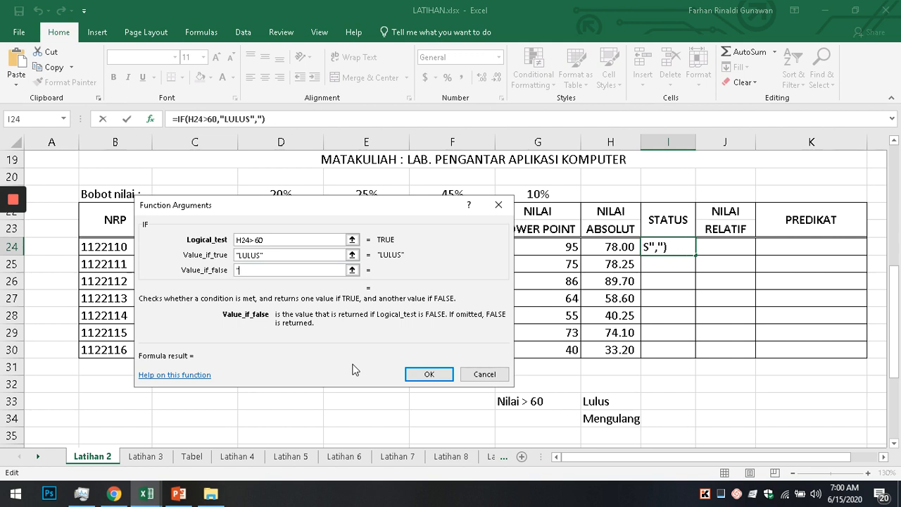
key(Caps_Lock)
text(MENGULANG)
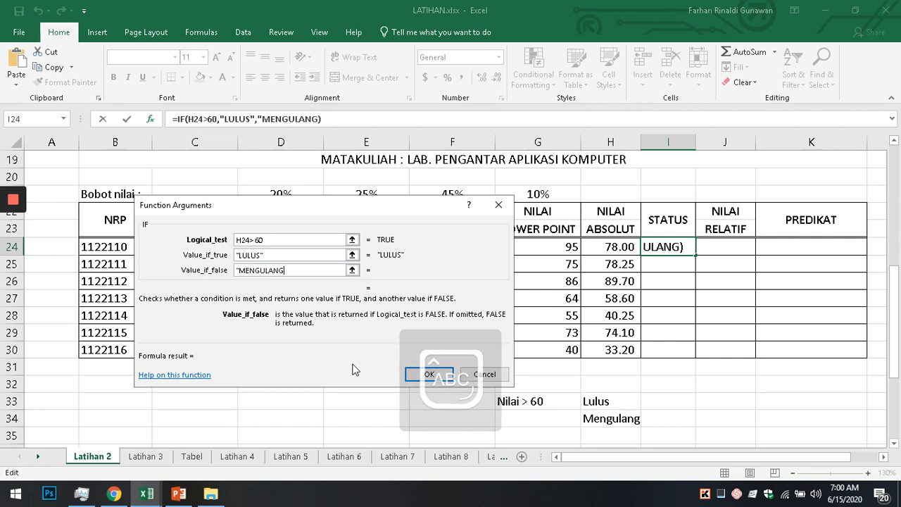
text(")
click(414, 373)
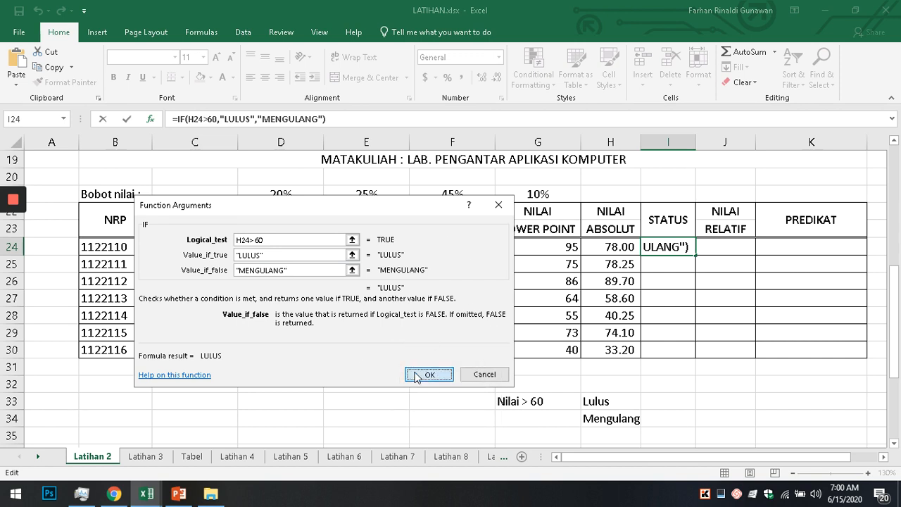
Copy the I24 STATUS formula down through I30 for all the remaining students
click(674, 259)
click(655, 246)
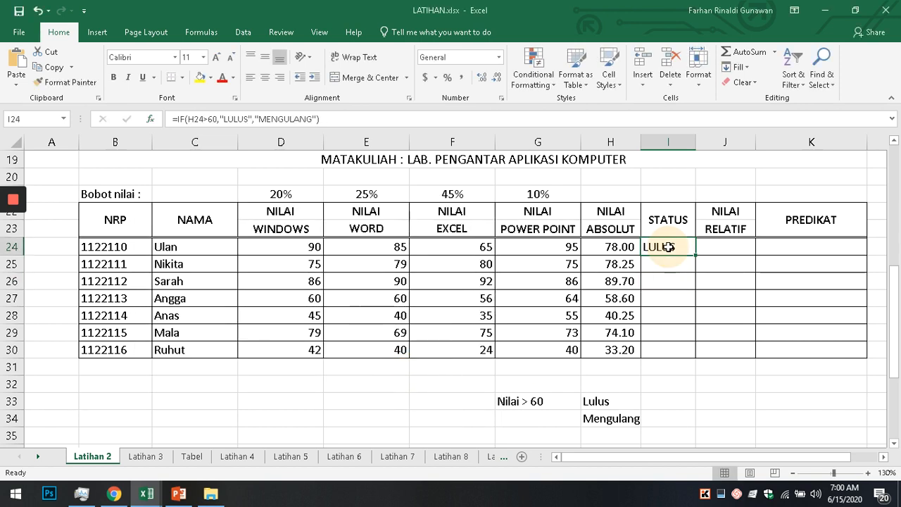
drag(696, 255, 693, 358)
click(734, 405)
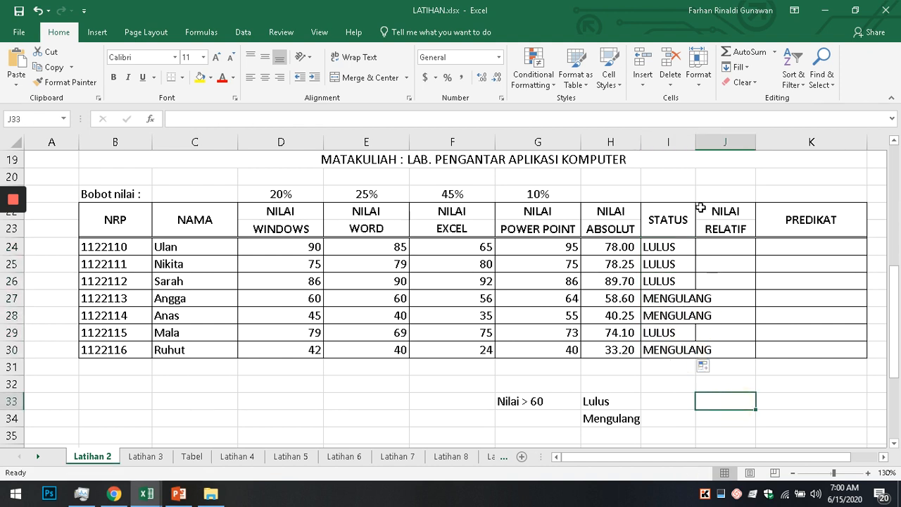
Fit the STATUS column's width to its contents and slightly widen the NILAI RELATIF column
double_click(694, 141)
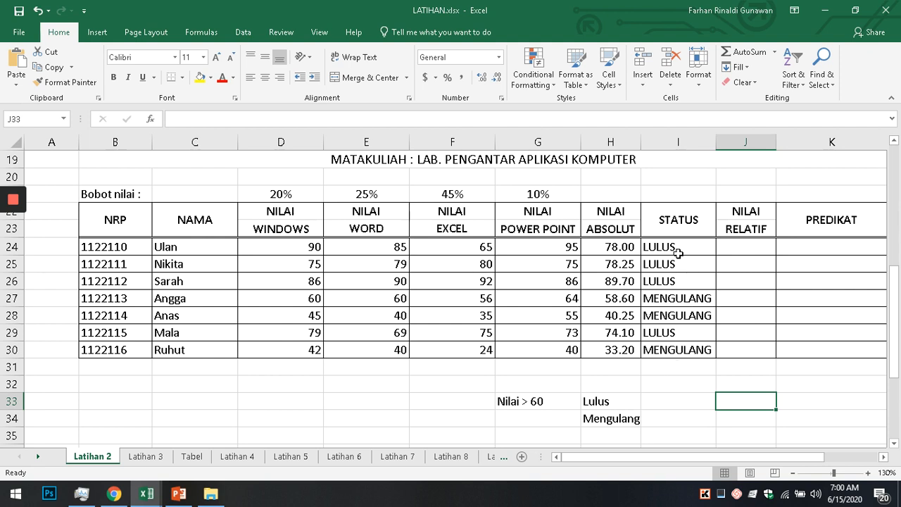
drag(776, 140, 790, 141)
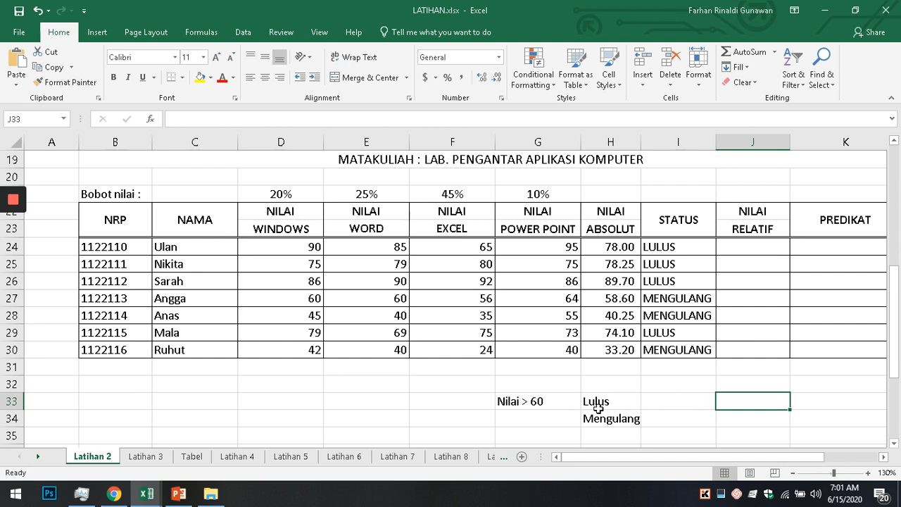
Enter the score range "0 - 60" in E33 and its letter grade E in F33, below the grade table
click(341, 403)
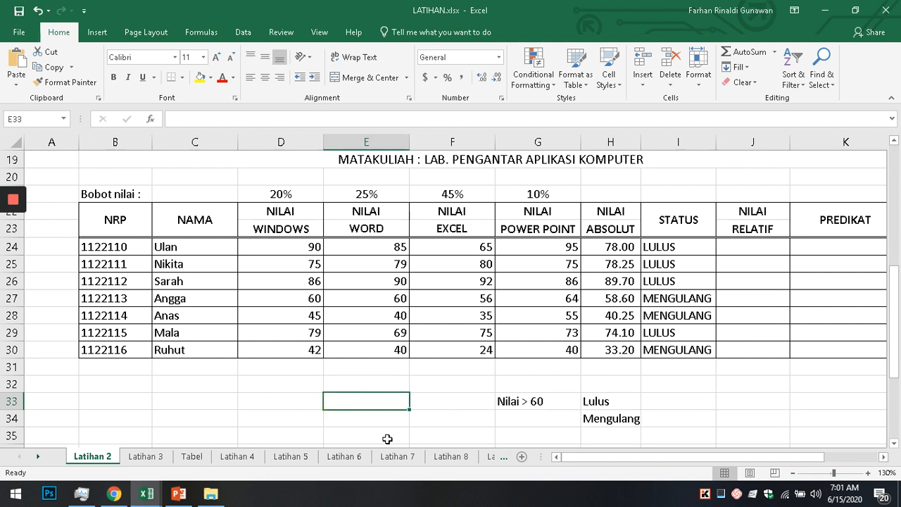
text(0 - 60)
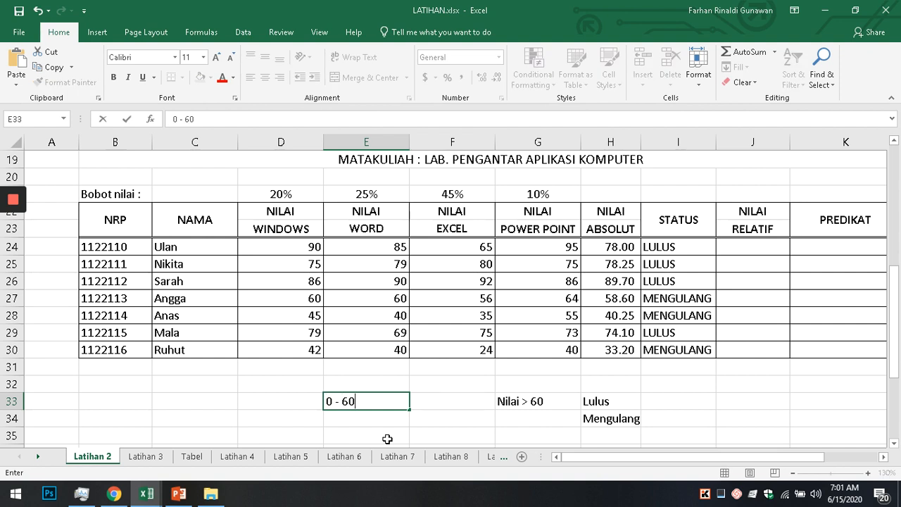
key(Right)
key(Left)
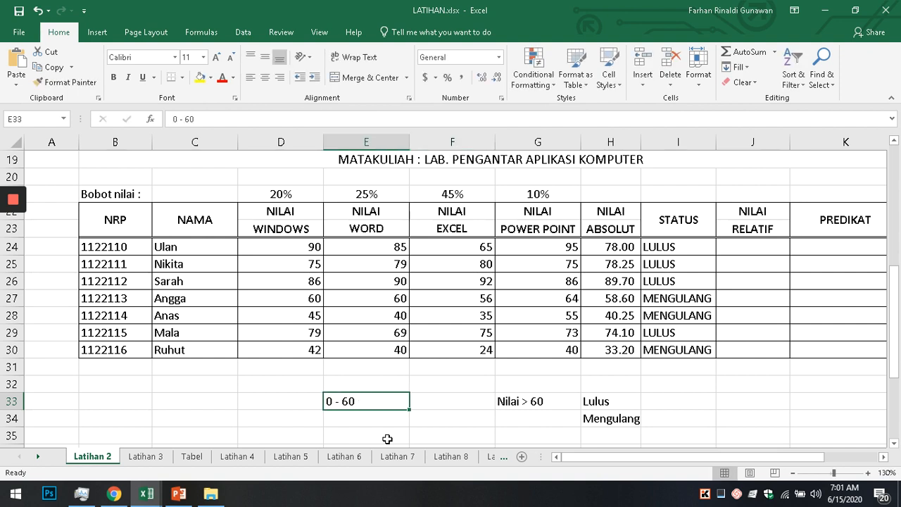
key(Right)
text(E)
key(Return)
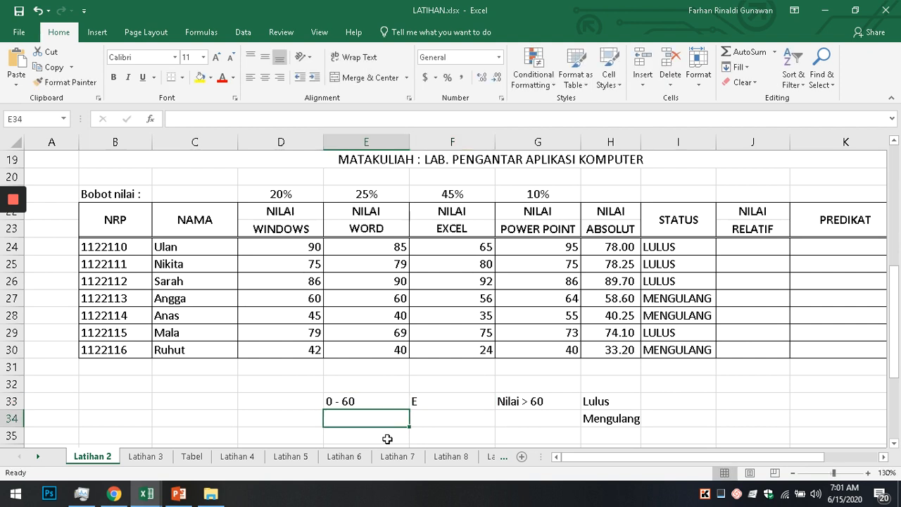
Discard the unfinished entry in E34 and set the score range in E33 to "0 - 50"
text(61 - 70)
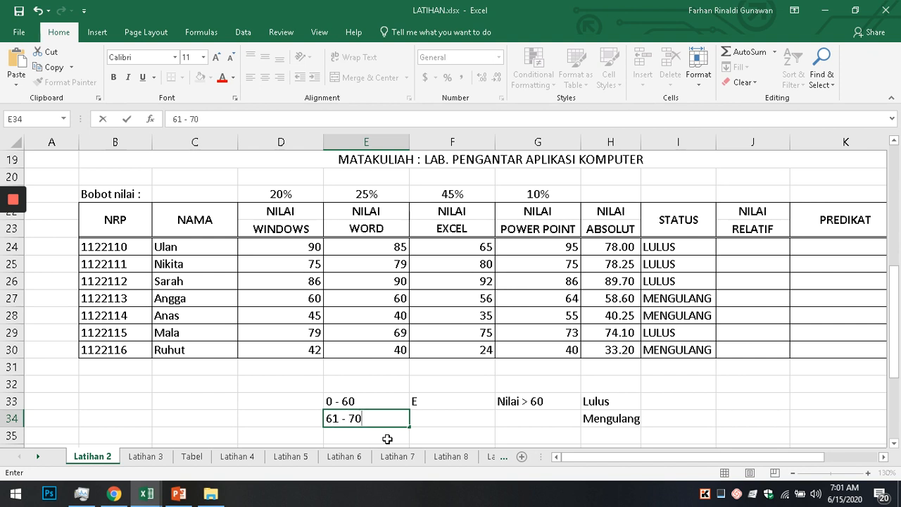
key(Escape)
key(Up)
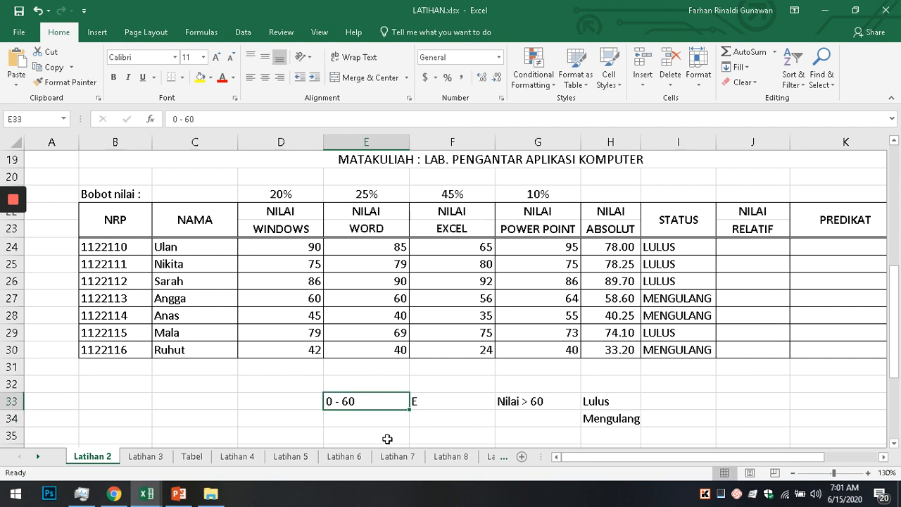
key(Left)
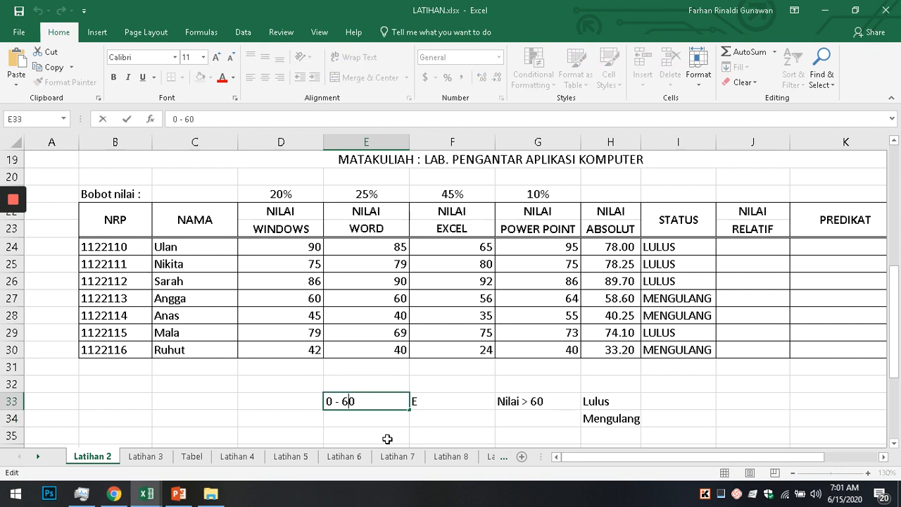
text(5)
key(Return)
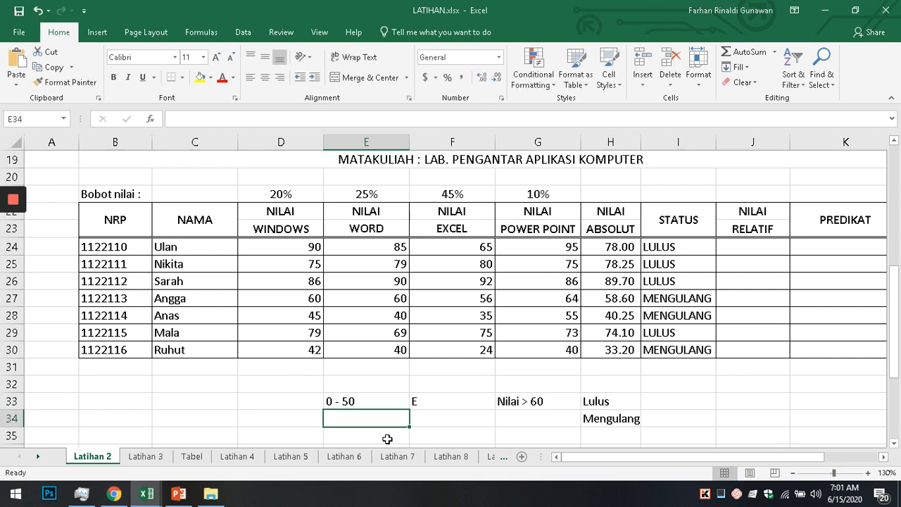
Enter the score range "50 - 60" in E34 and its letter grade D in F34
text(50 - 6)
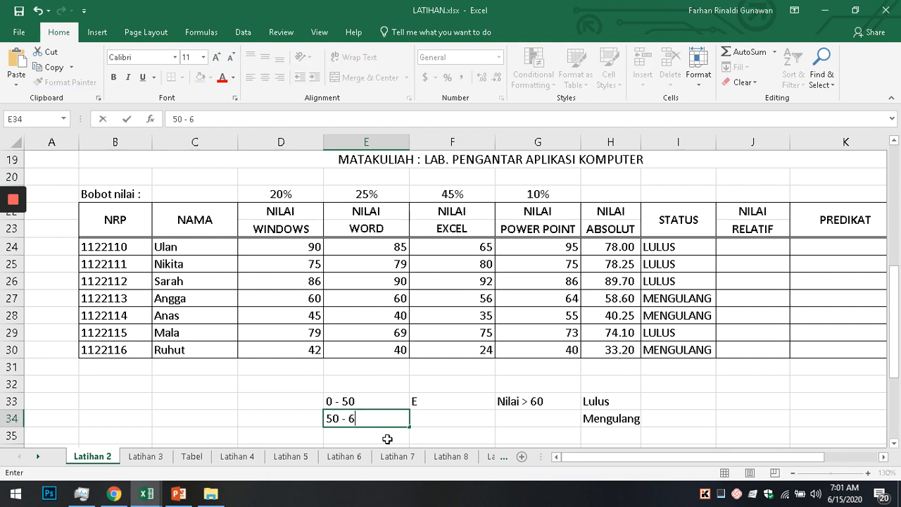
text(0)
key(Tab)
text(D)
key(Return)
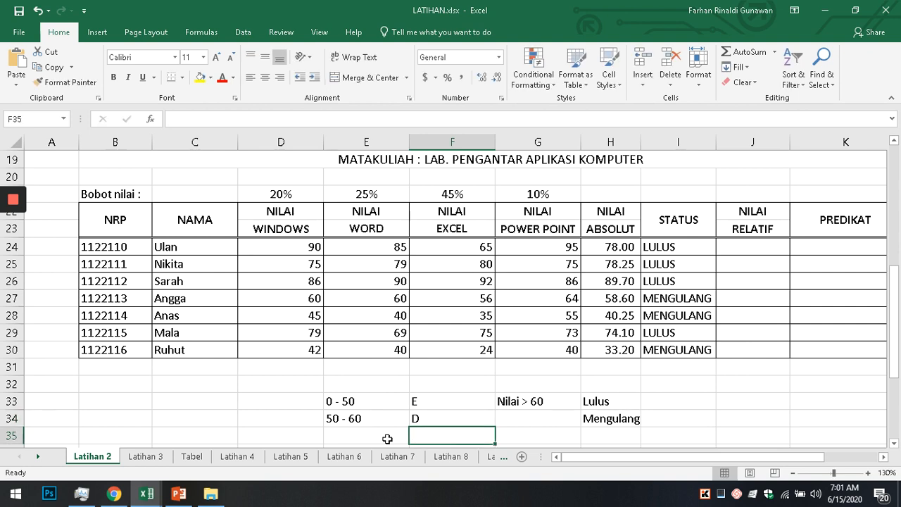
Add letter grade C in F35 with the score range "60 - 70" in E35
click(388, 439)
text(7)
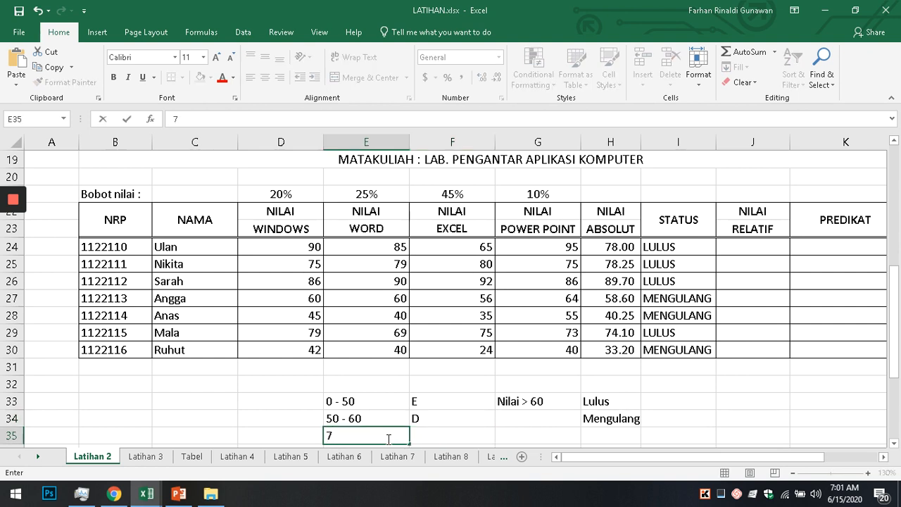
text(0 - 80)
key(Tab)
text(C)
key(Return)
text(IF)
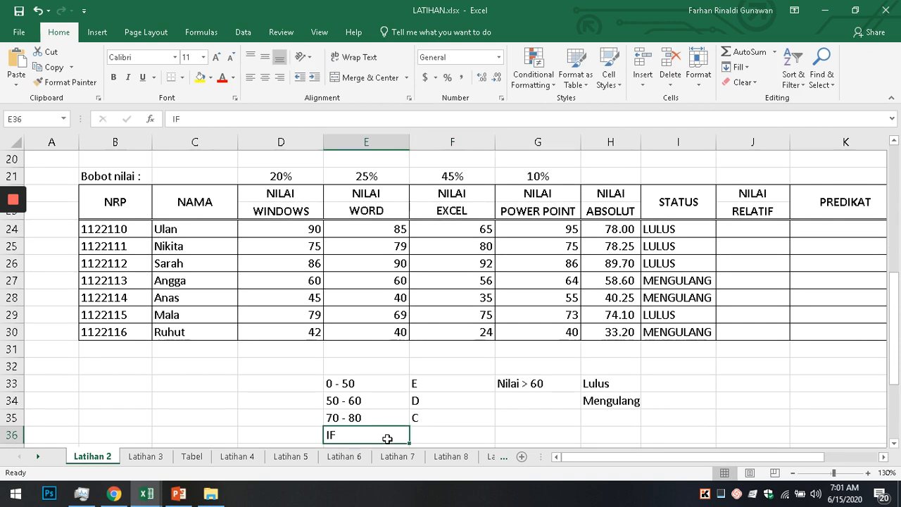
key(Up)
text(6)
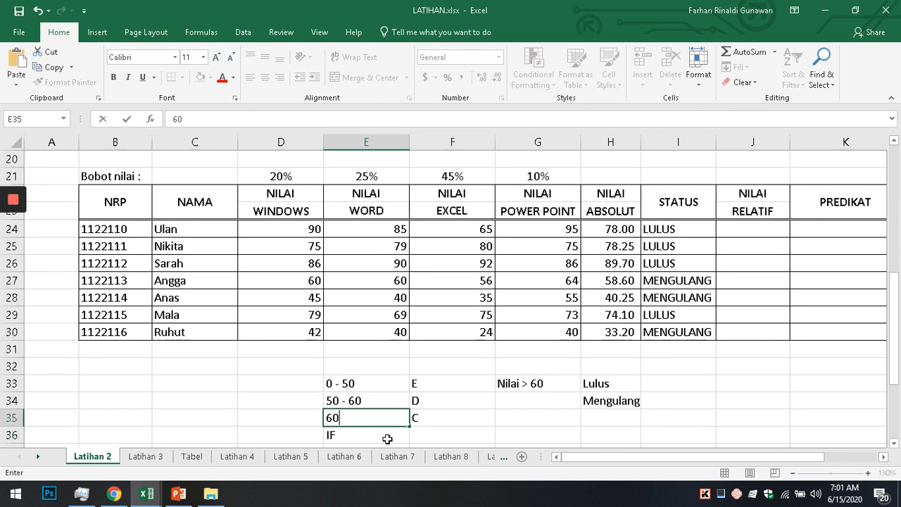
text(0 - 70)
key(Return)
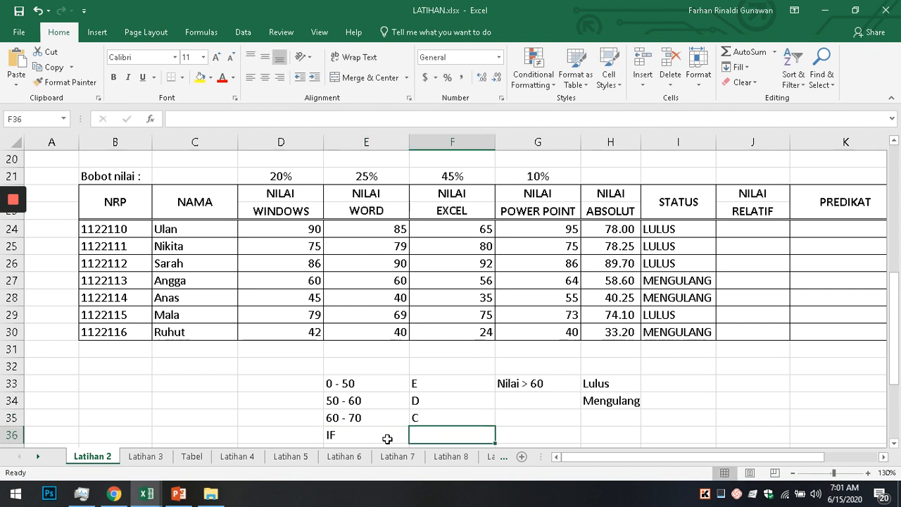
Replace the content of E36 with the score range "70 - 80" and enter letter grade B in F36
text(70 - 80)
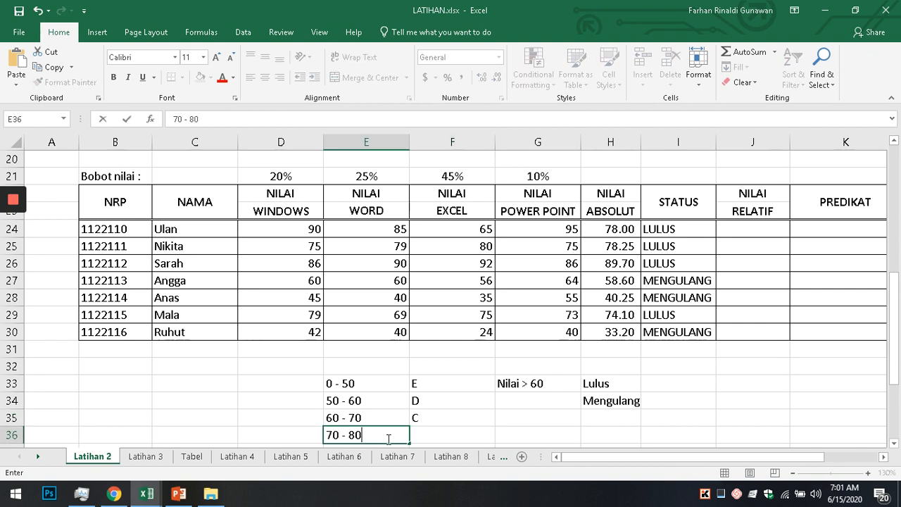
key(Tab)
text(B)
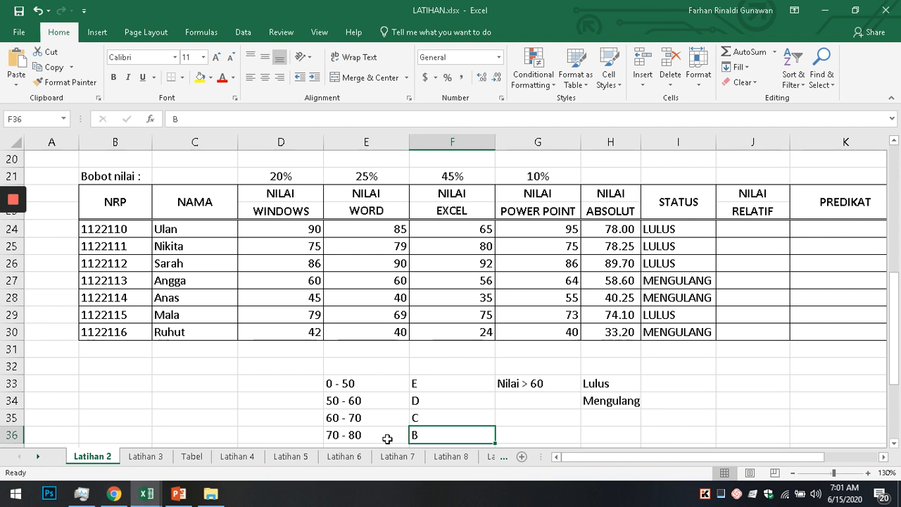
key(Return)
Enter the score range "80-100" in E37 and its letter grade A in F37
text(80)
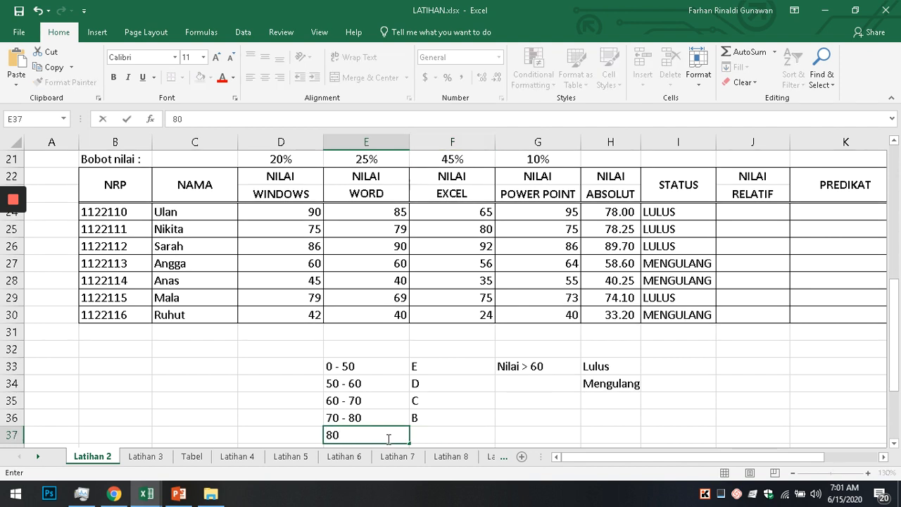
text(-900)
text(100)
key(Tab)
text(A)
key(Return)
text(Salah)
key(Tab)
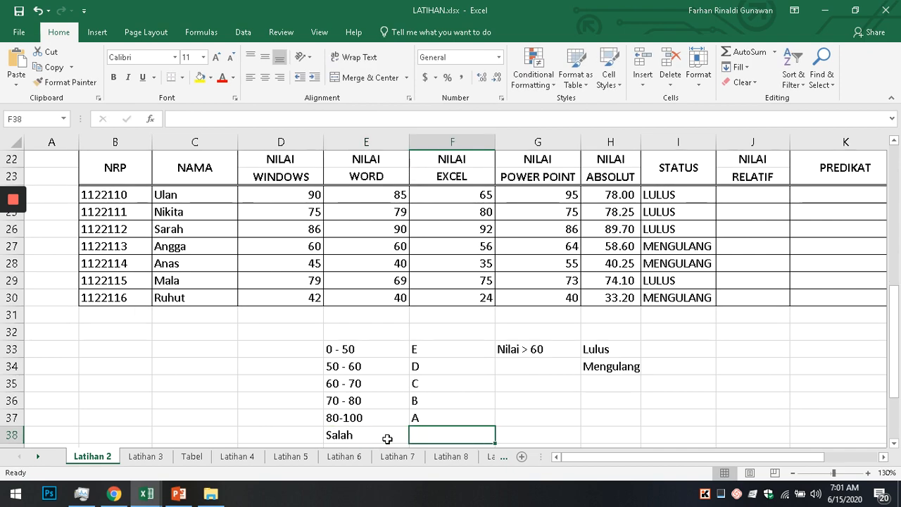
Review the score ranges and letter grades in E33:F37 for overlapping limits
key(Up)
key(Up)
key(Up)
key(Up)
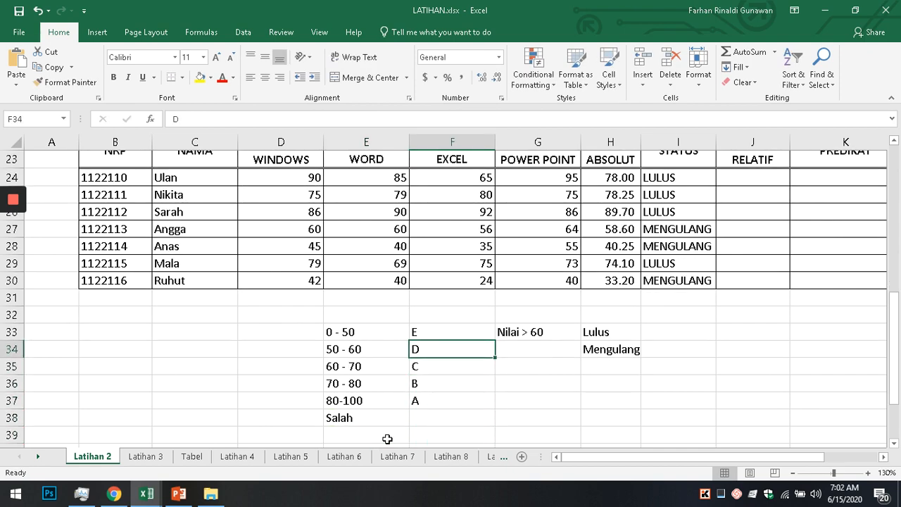
key(Down)
key(Down)
key(Up)
key(Up)
key(Up)
key(Left)
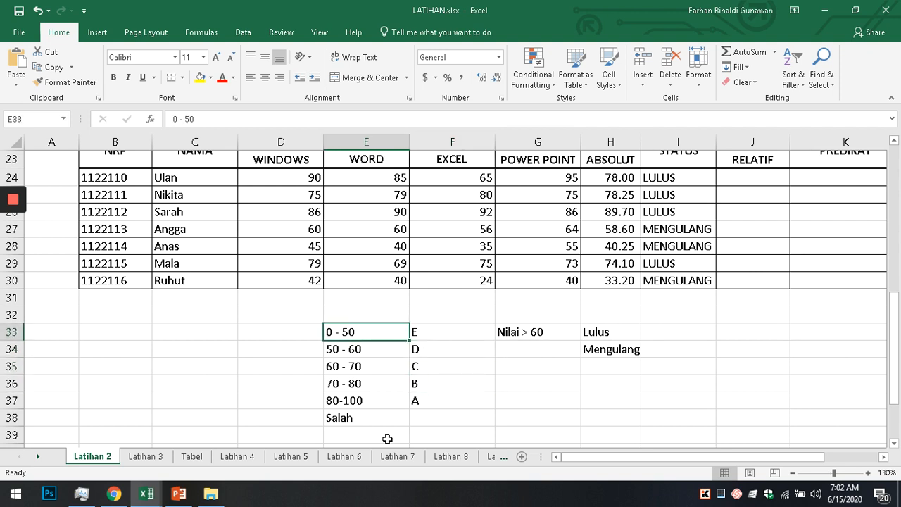
key(Down)
key(Right)
key(Up)
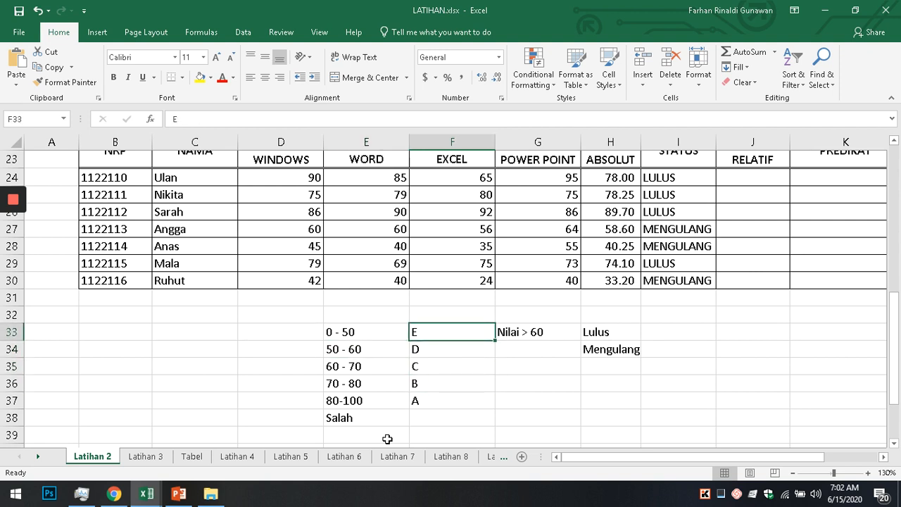
Change the score range in E34 to "51 - 60" and the one in E35 to "61 - 70"
key(Left)
key(Down)
key(F2)
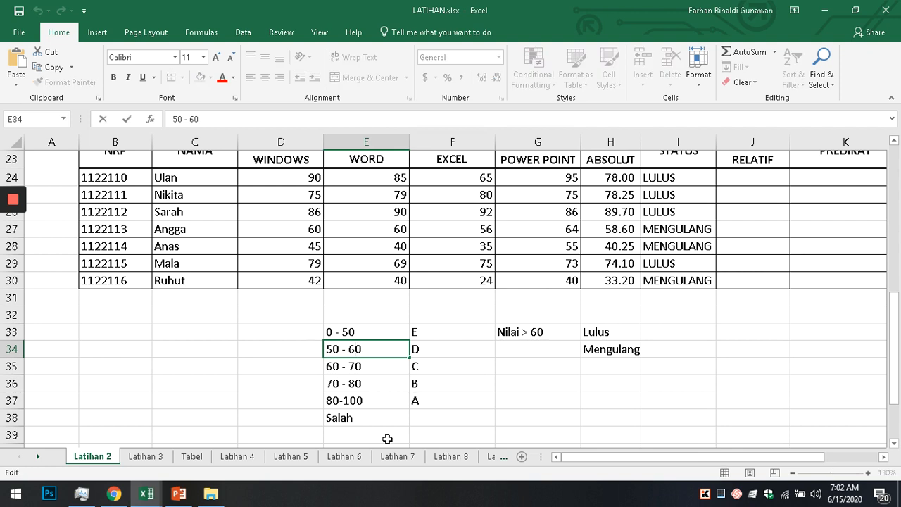
text(1)
key(Return)
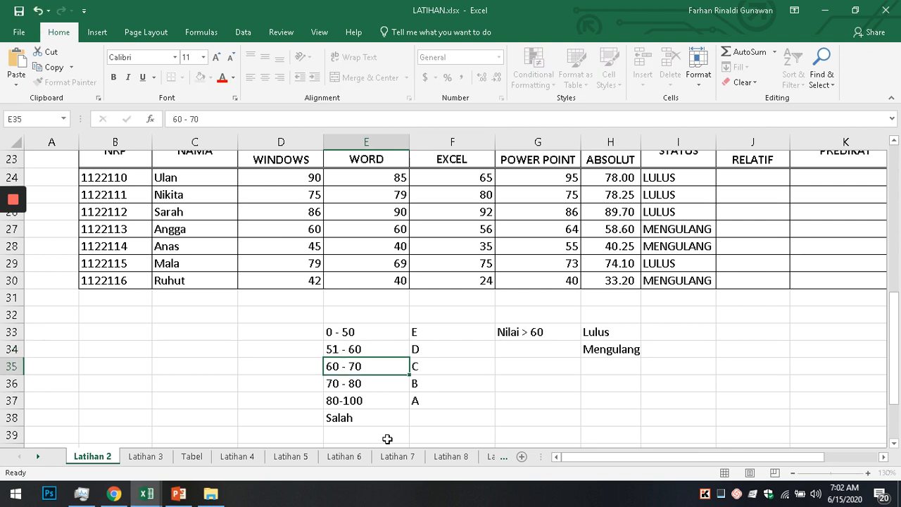
key(F2)
key(Left)
text(1)
key(Return)
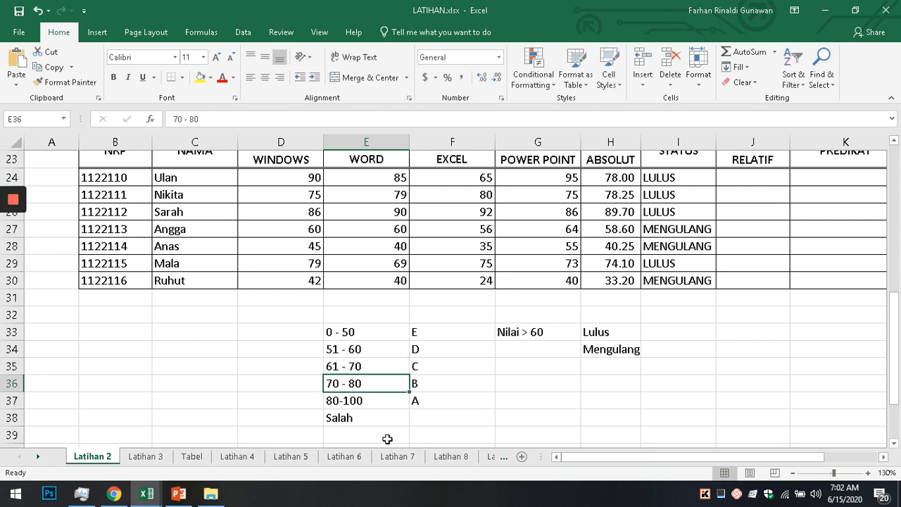
Change the score range in E36 to "71 - 80" and the one in E37 to "81-100"
key(F2)
key(Left)
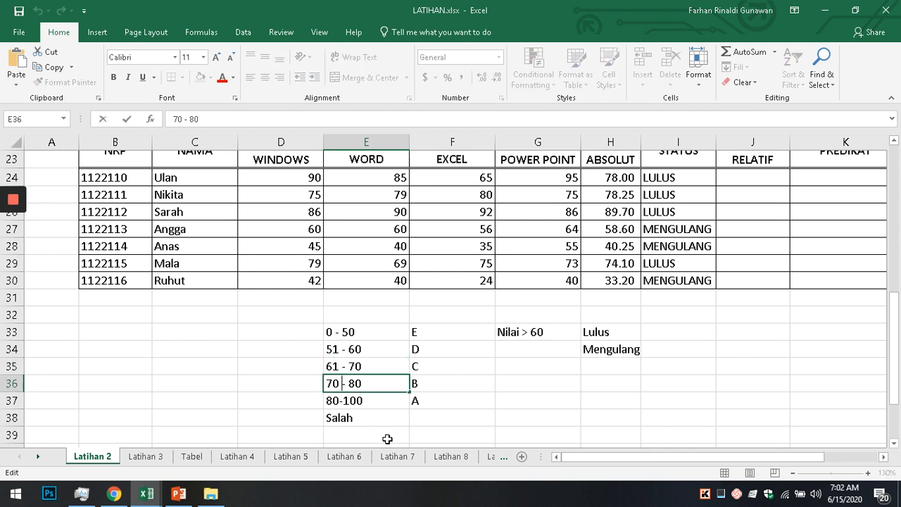
text(1)
key(Return)
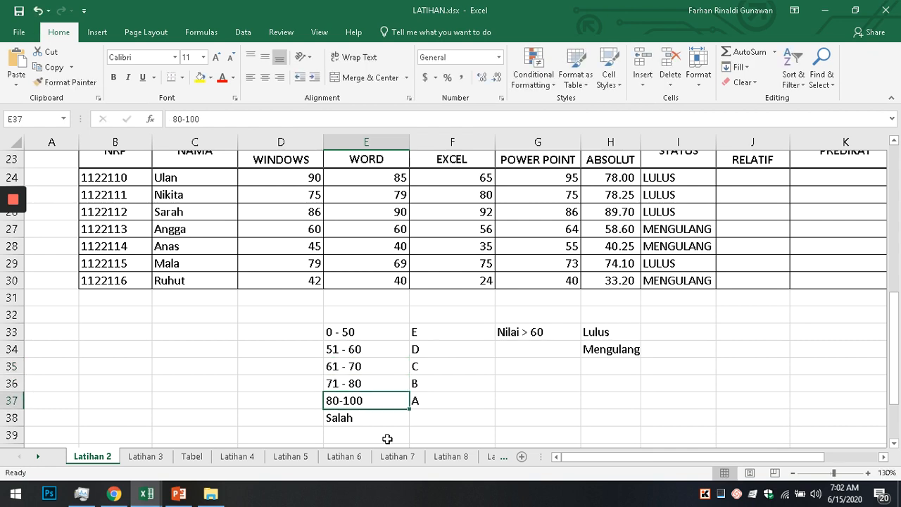
key(F2)
key(shift+Right)
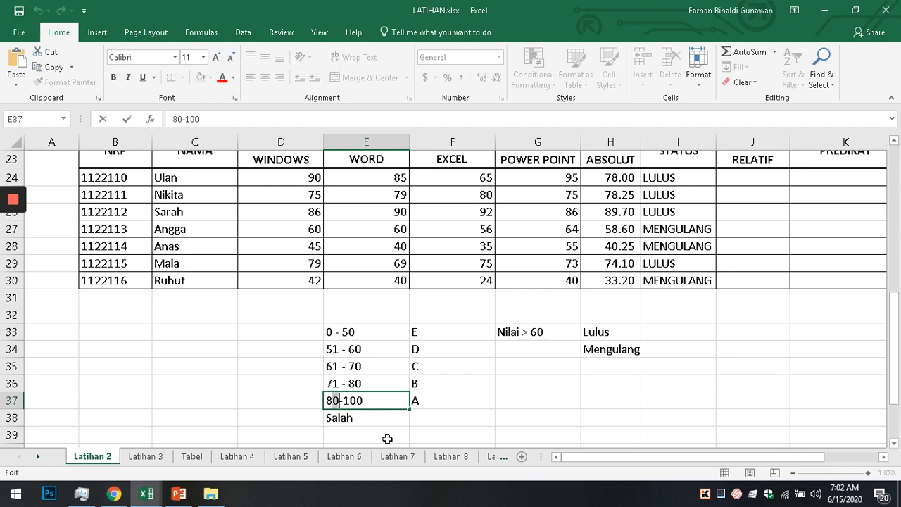
text(1)
key(Return)
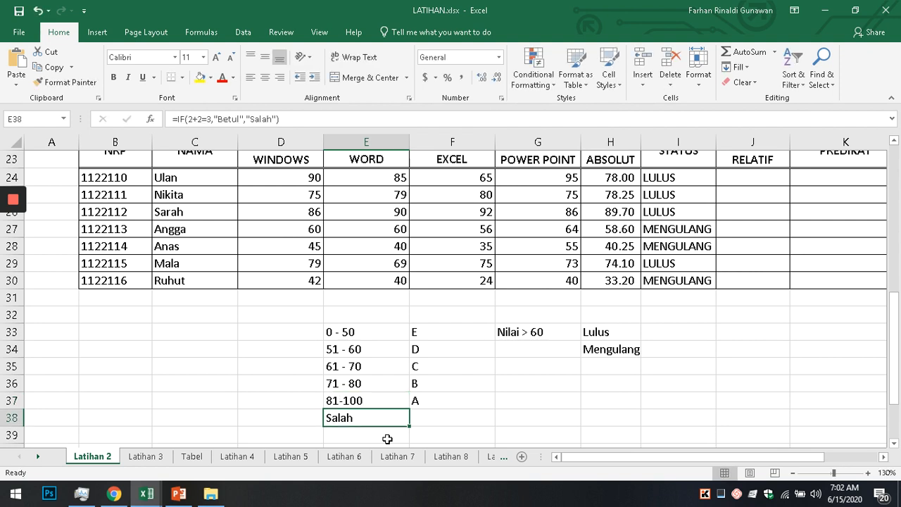
Compare the Lulus/Mengulang criteria in G33:H34 with the five letter grades in F33:F37
key(Up)
key(Right)
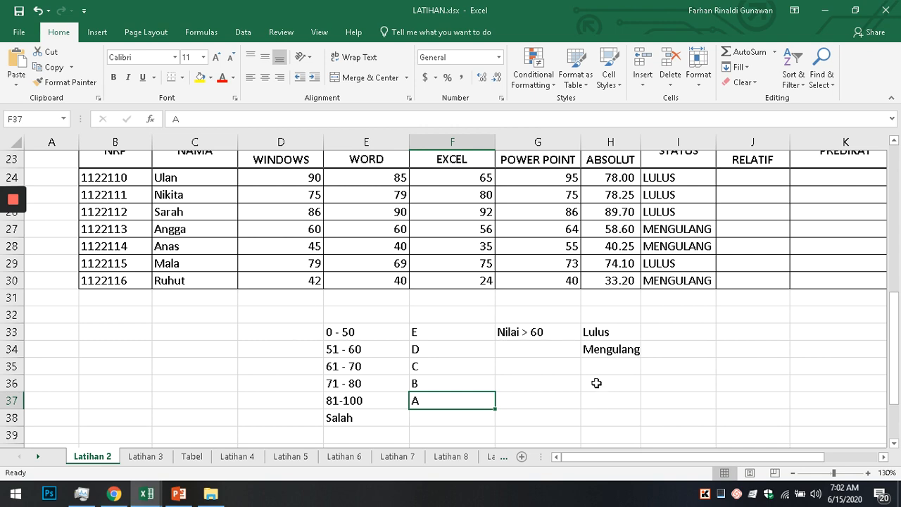
scroll(683, 203, up, 1)
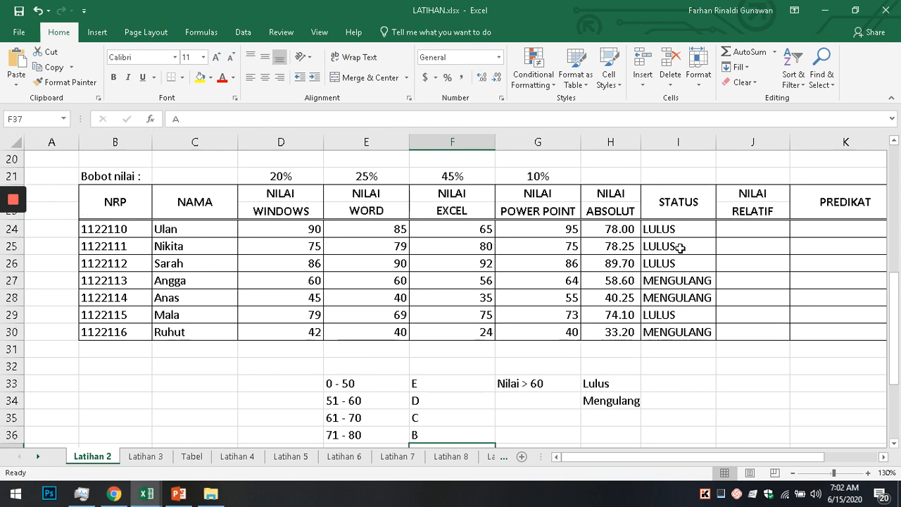
scroll(727, 331, down, 1)
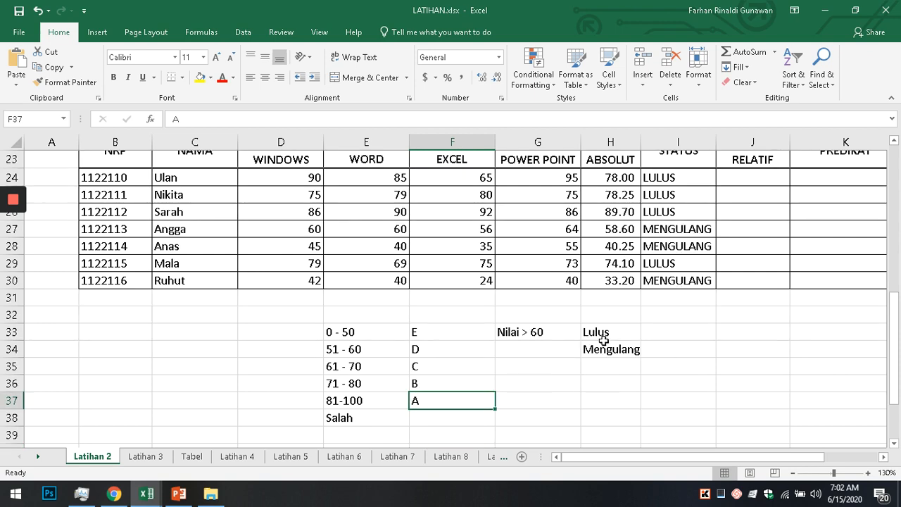
click(603, 339)
click(600, 345)
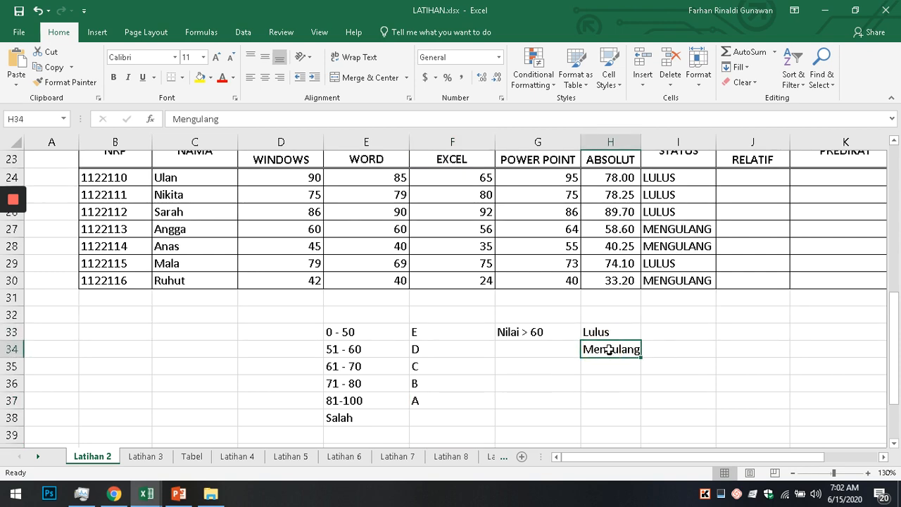
click(430, 335)
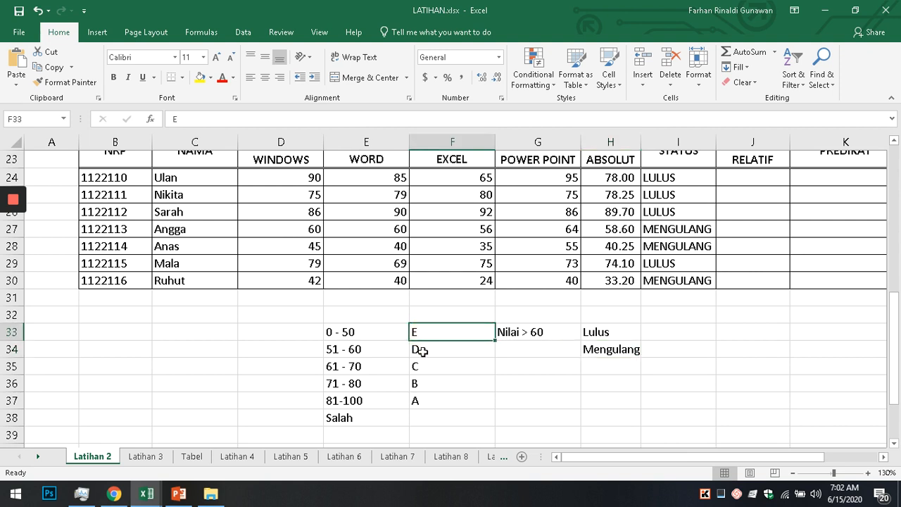
click(421, 350)
click(422, 366)
click(425, 384)
click(427, 401)
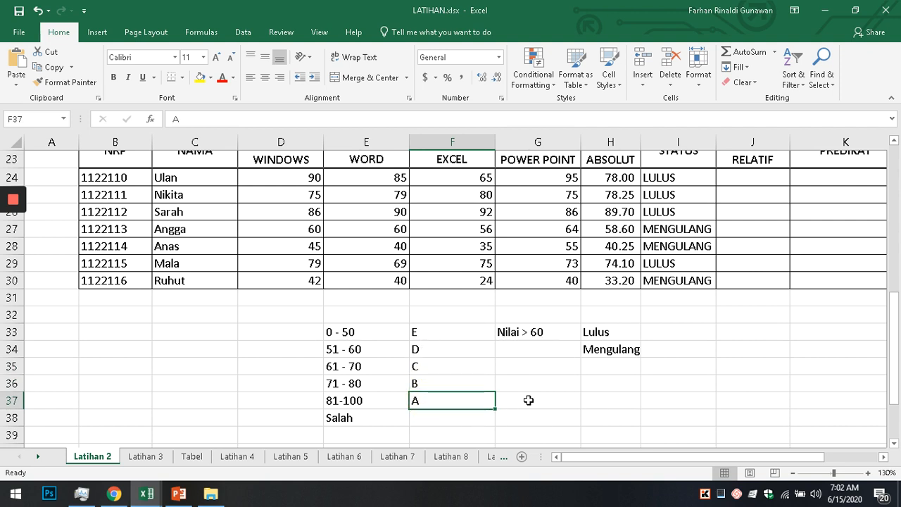
click(522, 333)
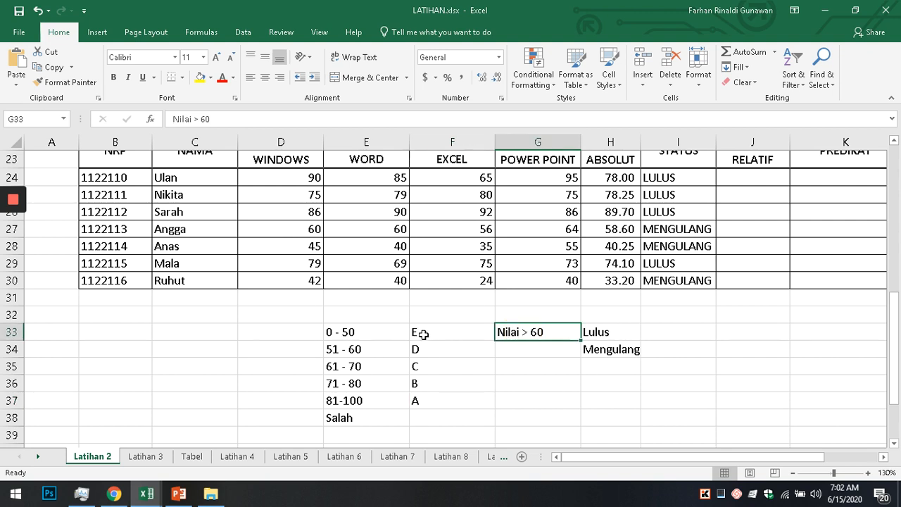
Examine the E grade for the "0 - 50" range against the remaining letter grades in F34:F37
drag(423, 335, 422, 401)
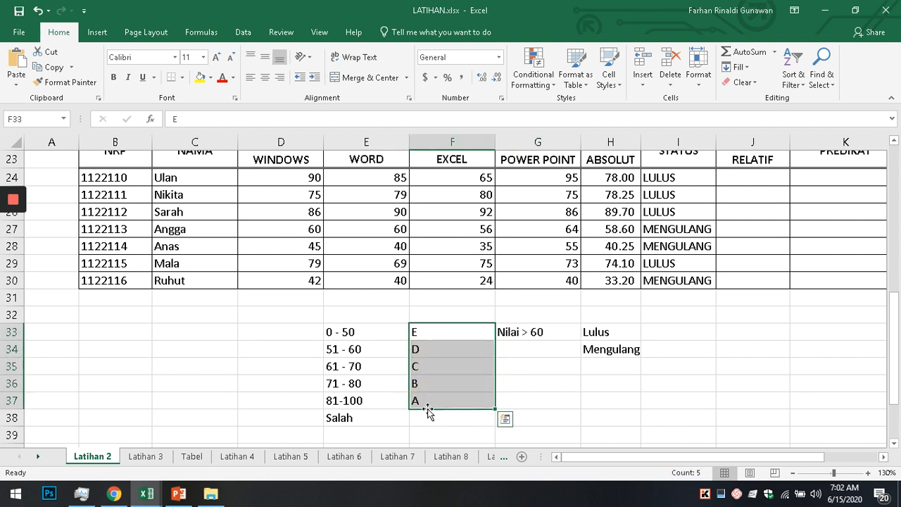
click(418, 348)
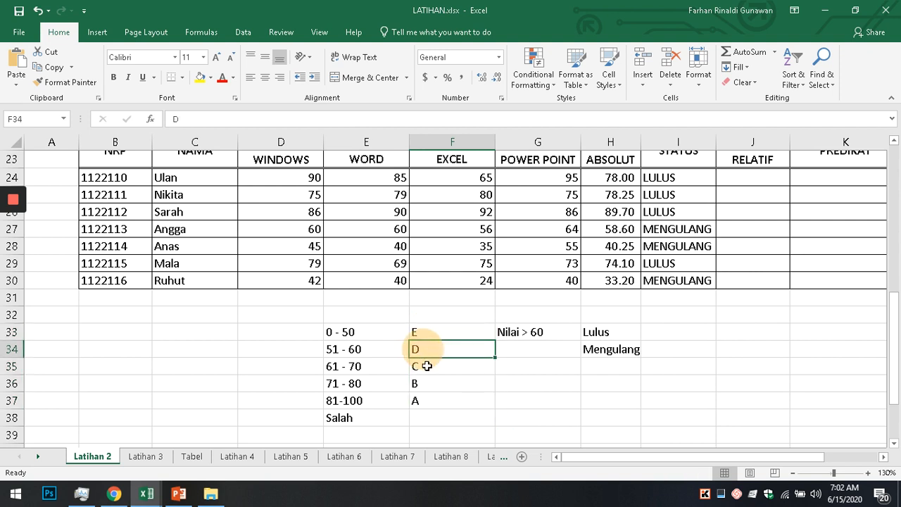
click(427, 366)
click(425, 384)
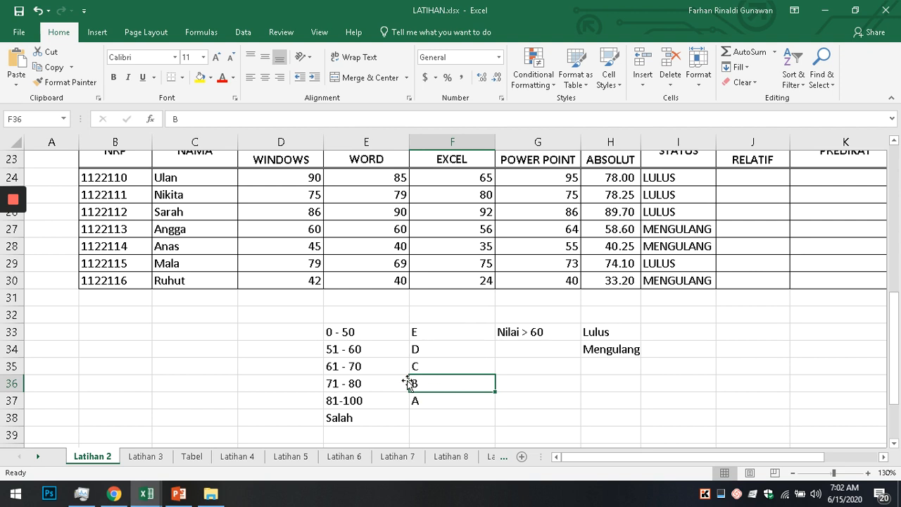
click(424, 333)
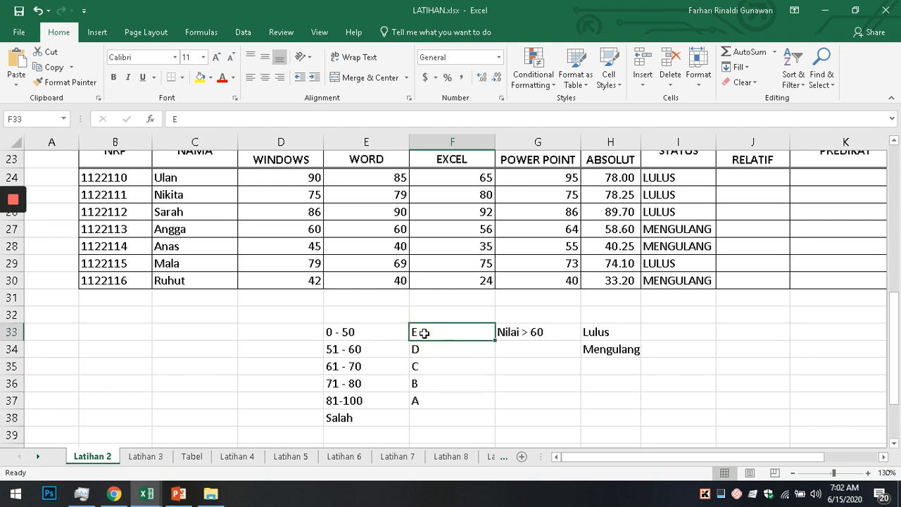
click(350, 332)
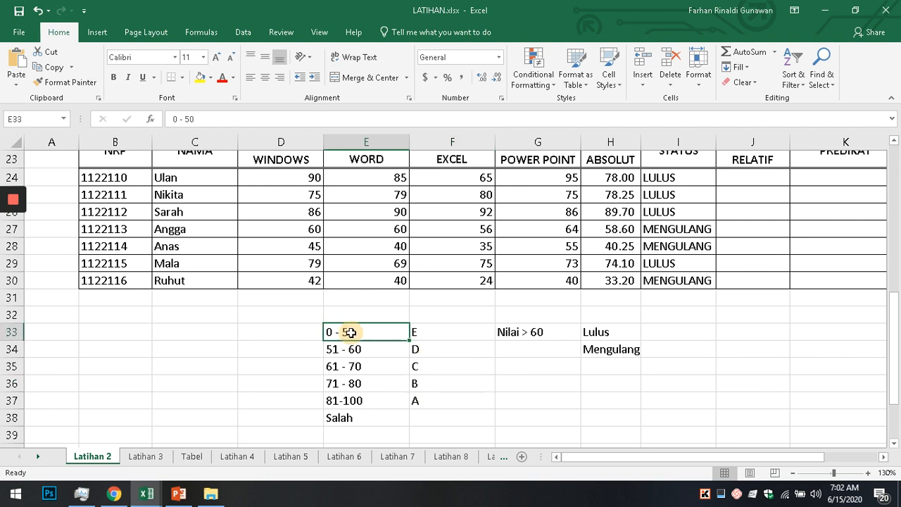
click(421, 331)
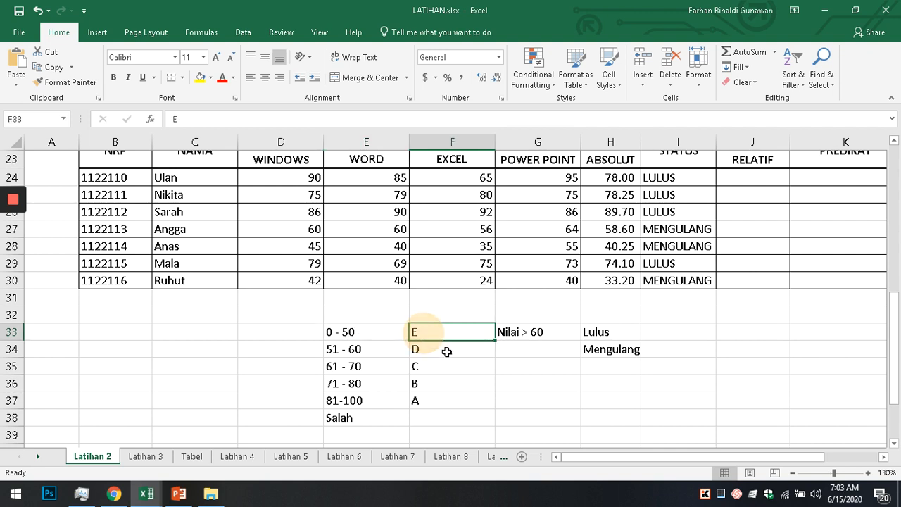
drag(429, 348, 430, 400)
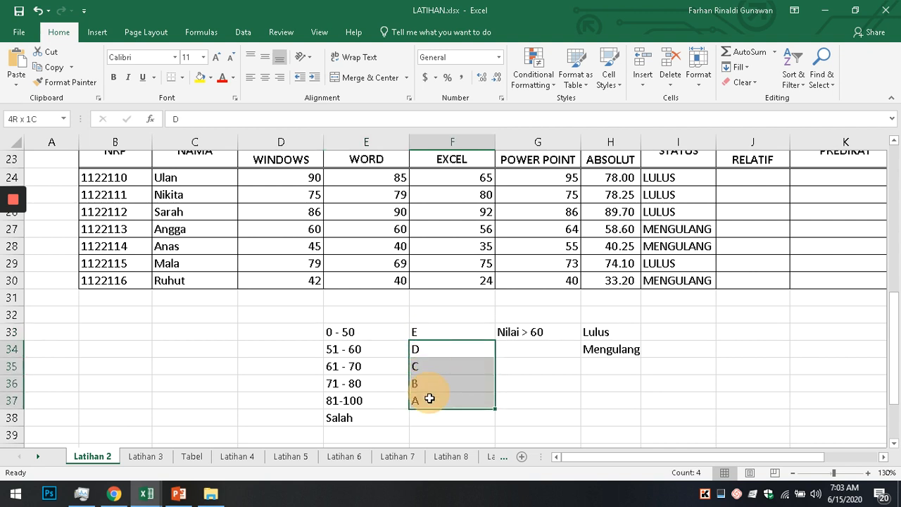
click(350, 331)
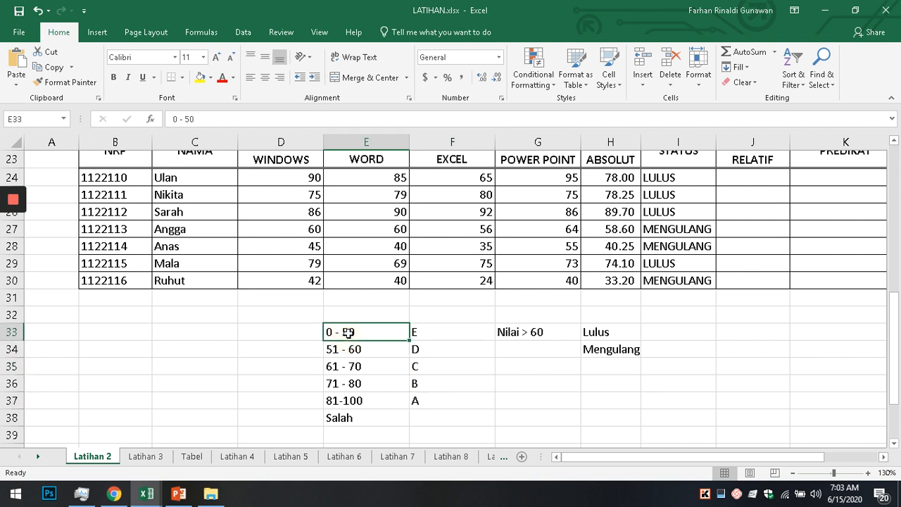
Compare the score ranges in E34:E36 with letter grade D and the following grades C, B and A
click(426, 349)
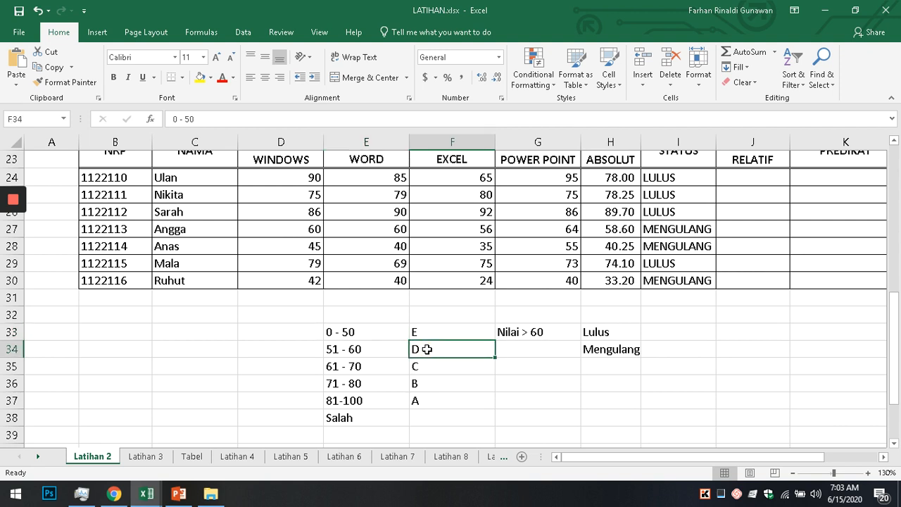
click(350, 348)
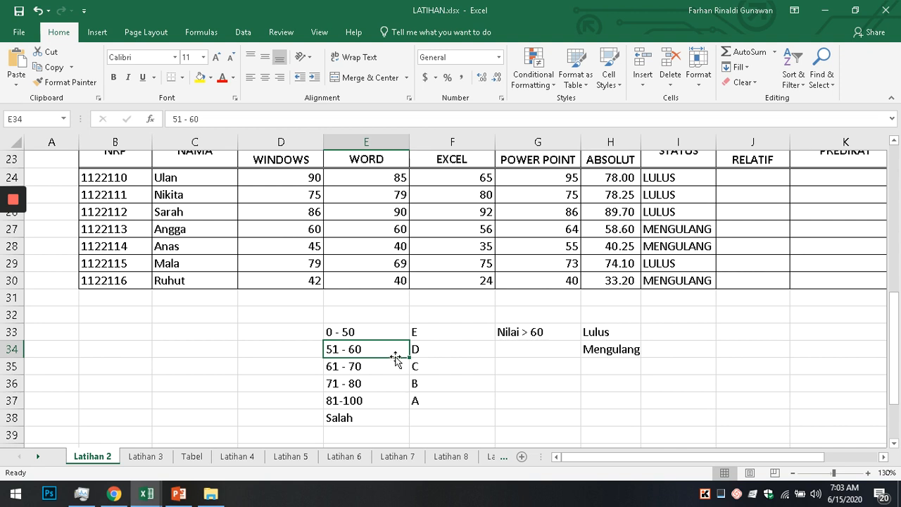
click(420, 367)
drag(421, 367, 418, 401)
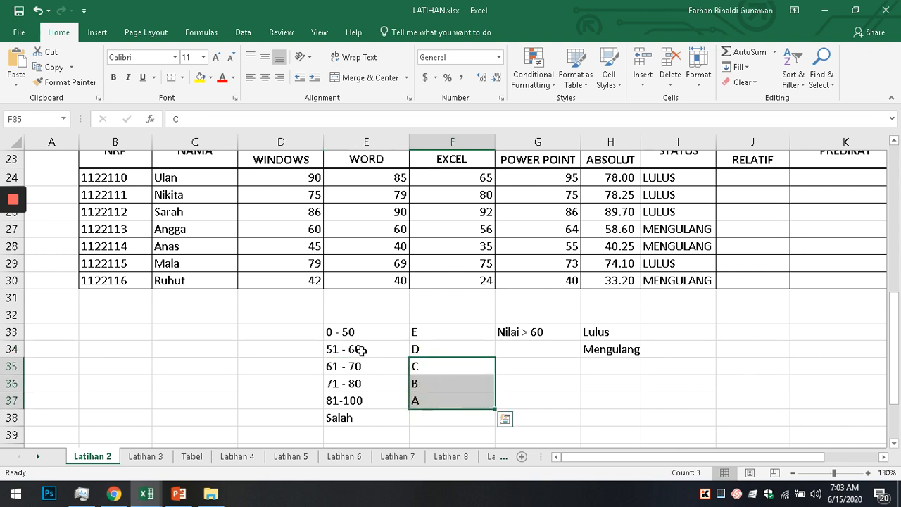
click(336, 349)
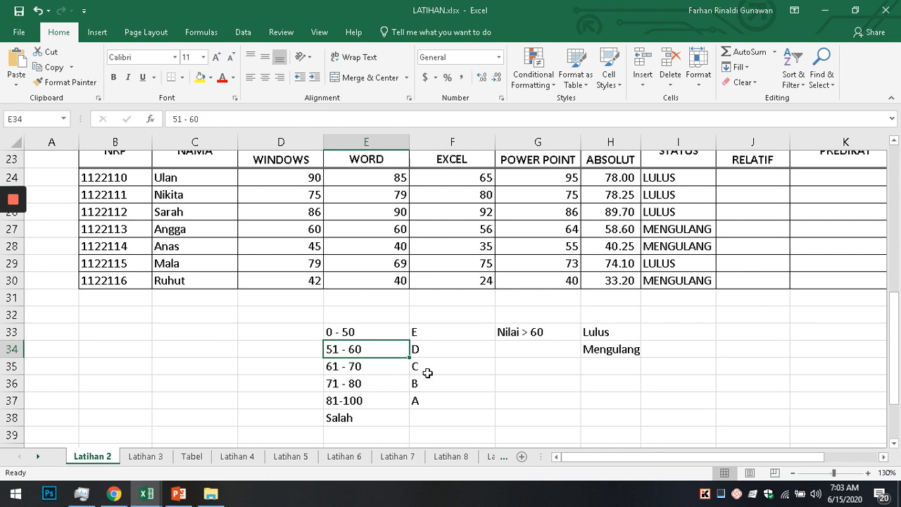
drag(426, 367, 425, 400)
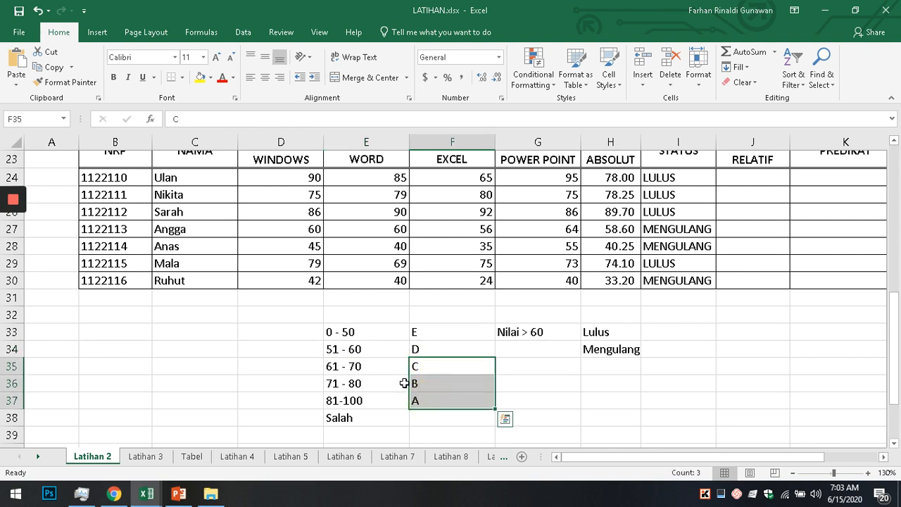
click(363, 368)
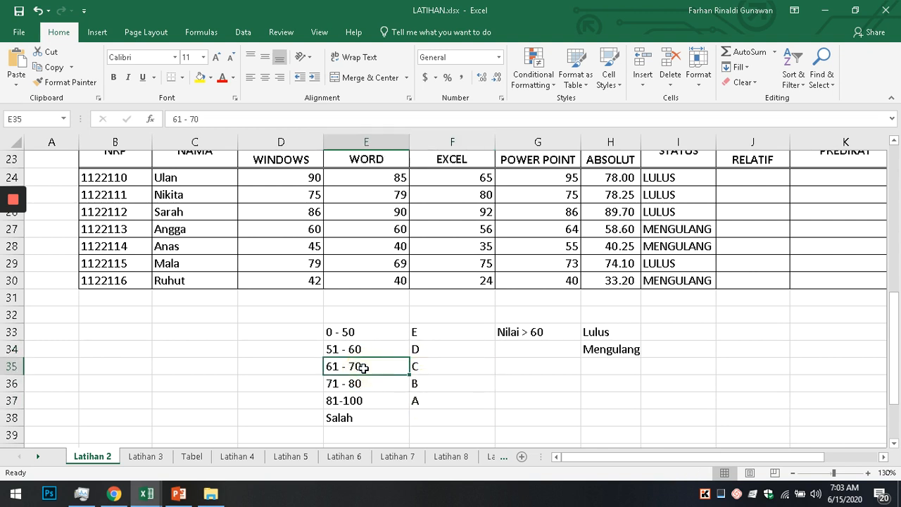
click(366, 384)
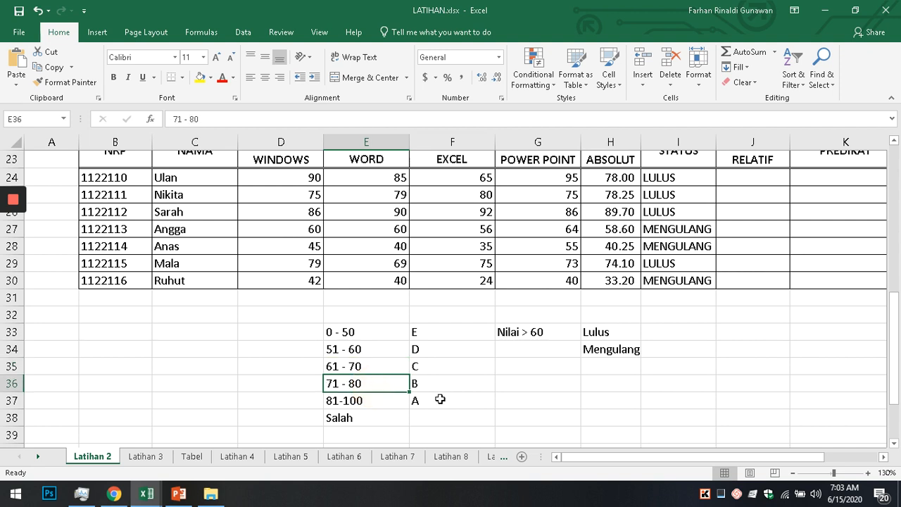
click(437, 402)
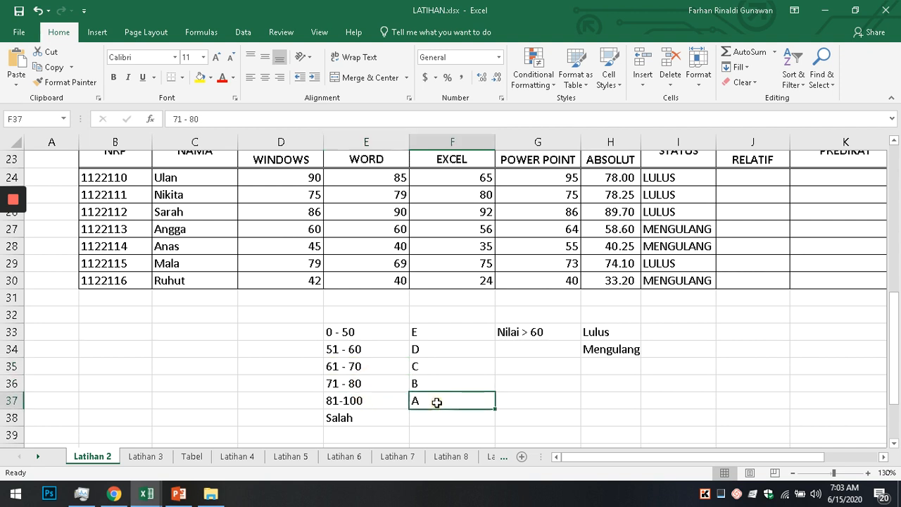
Compare grades E to B and their score ranges in E33:F36 with the last remaining grade A in F37
click(427, 333)
drag(428, 333, 428, 382)
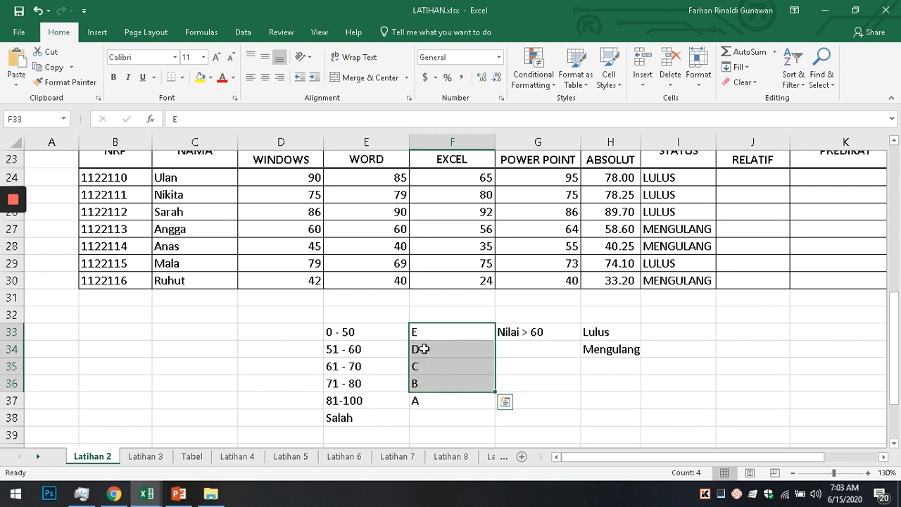
click(431, 400)
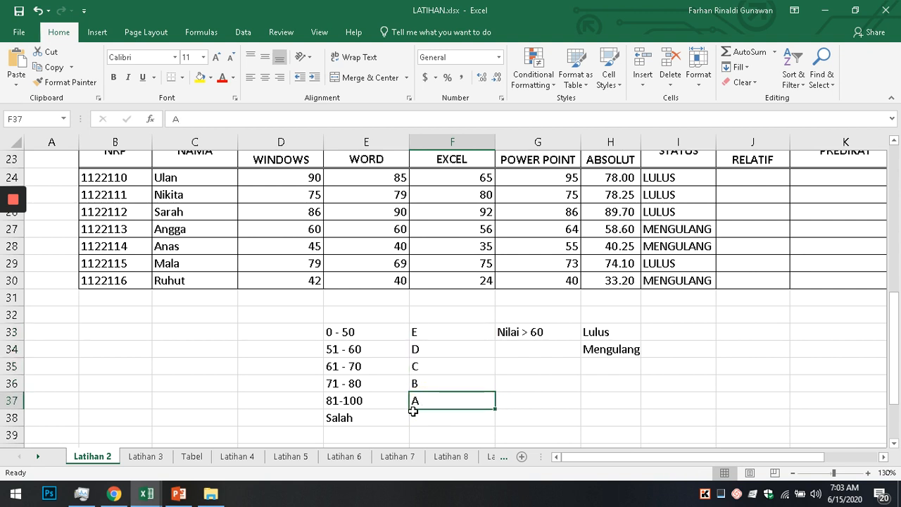
drag(354, 334, 356, 378)
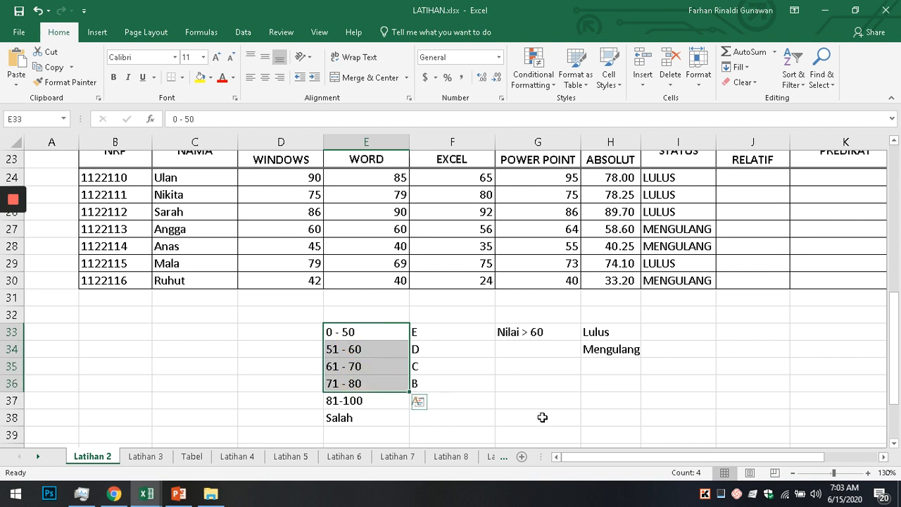
click(643, 384)
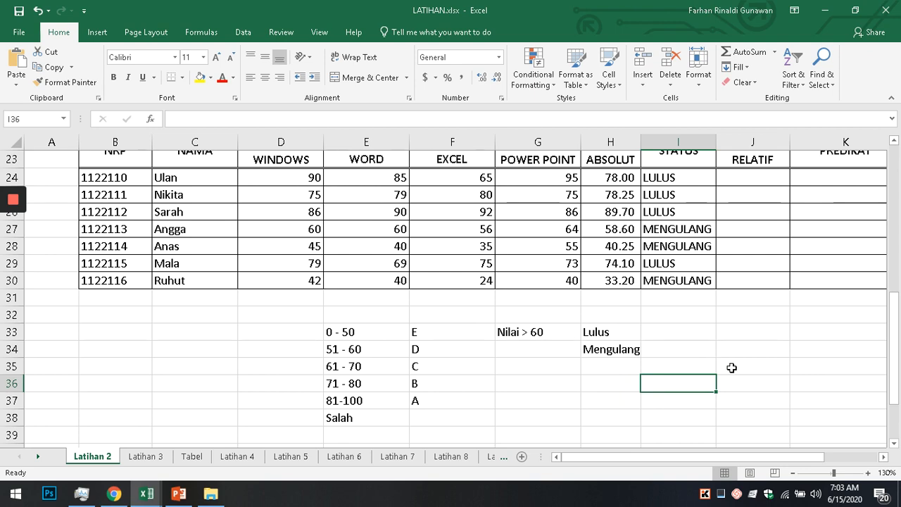
Examine the empty NILAI RELATIF column and the NILAI ABSOLUT scores in H24:H30 that it depends on
scroll(733, 366, up, 1)
scroll(729, 378, down, 1)
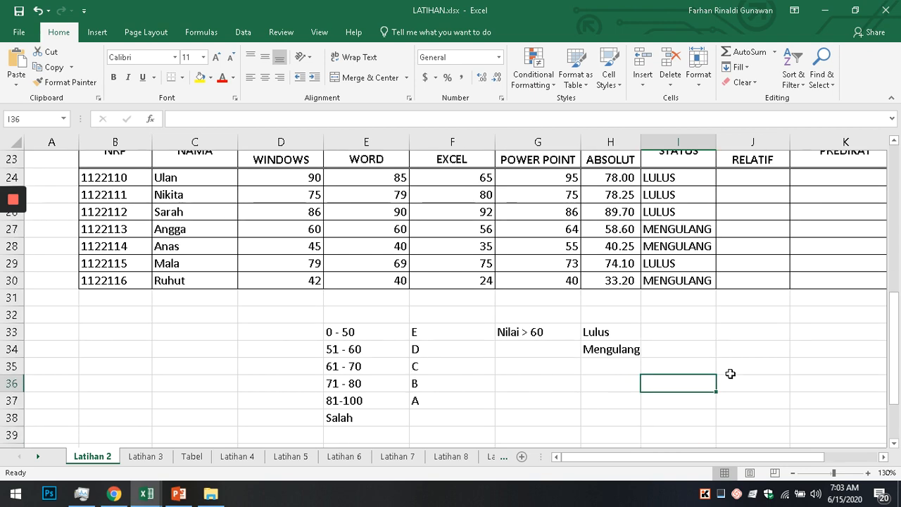
scroll(732, 225, up, 1)
click(753, 232)
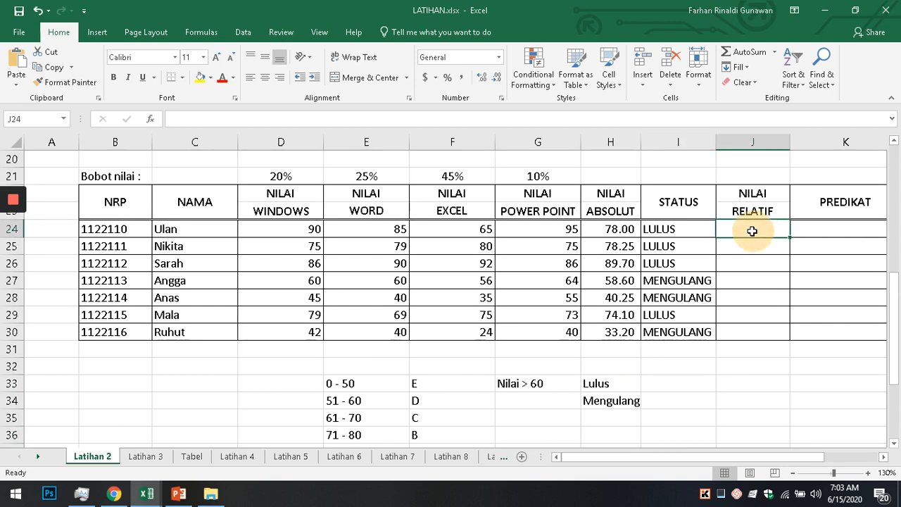
drag(883, 457, 883, 457)
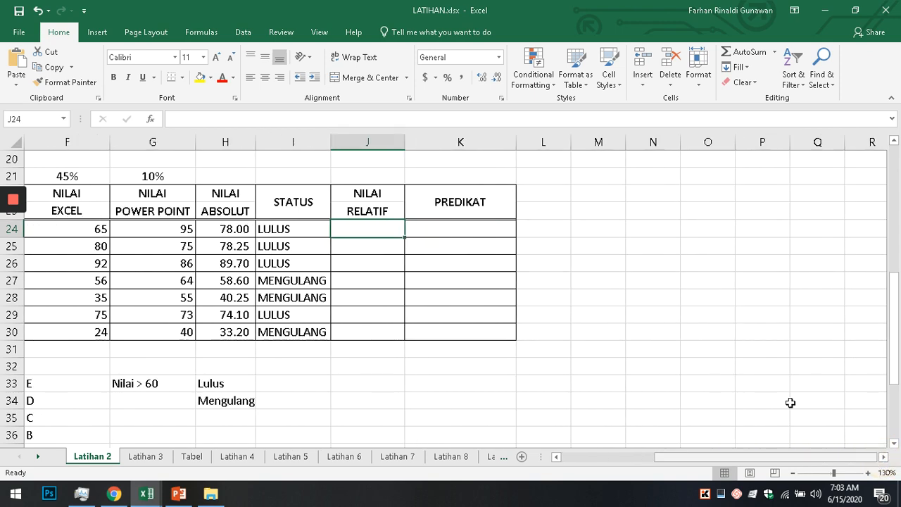
click(584, 232)
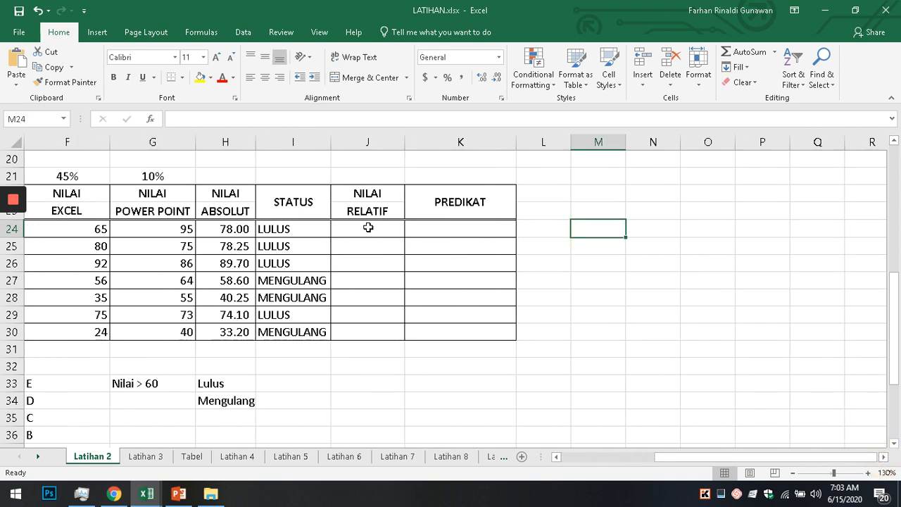
drag(232, 229, 234, 332)
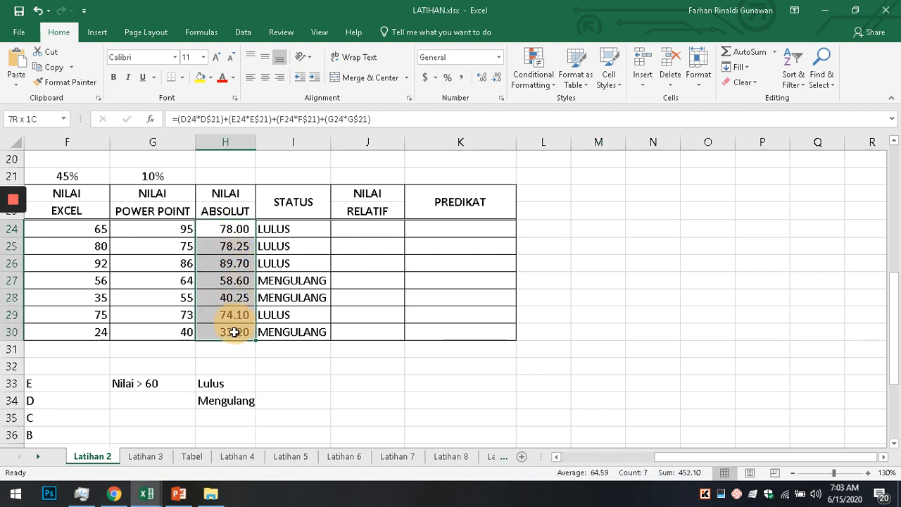
click(374, 230)
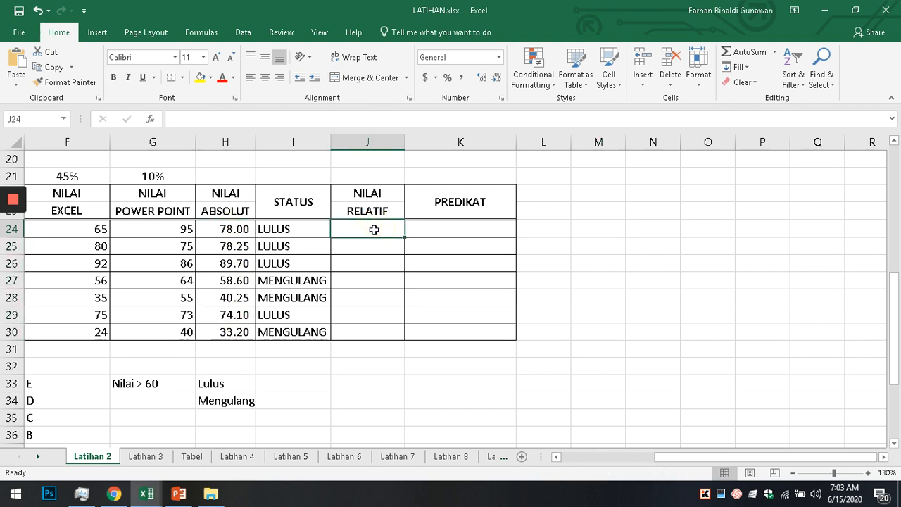
click(150, 119)
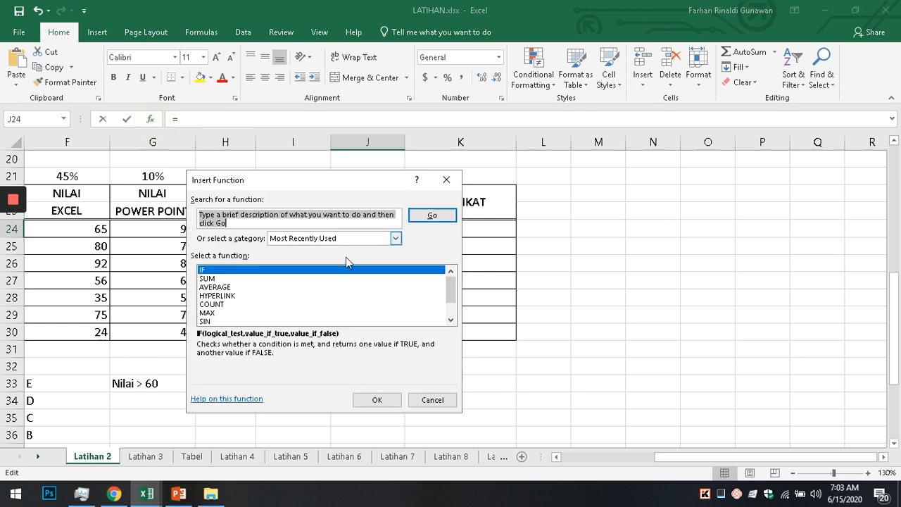
click(377, 400)
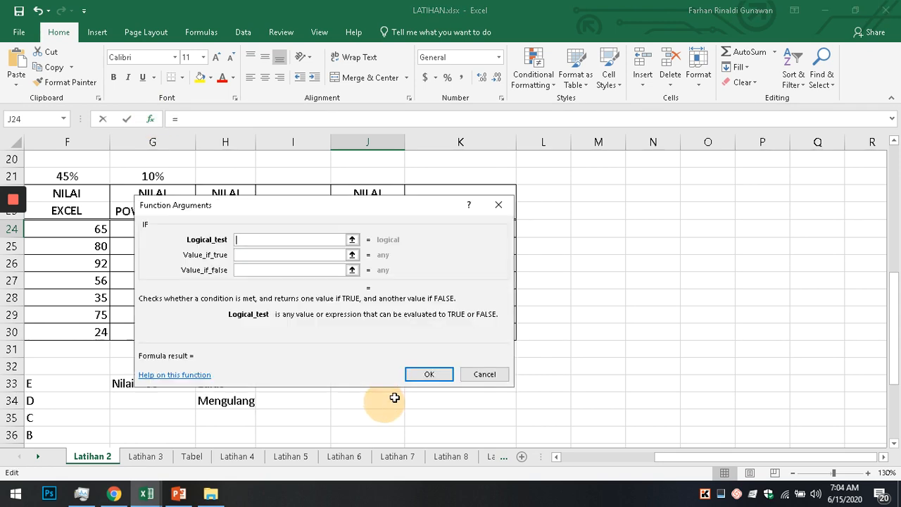
drag(405, 215, 791, 205)
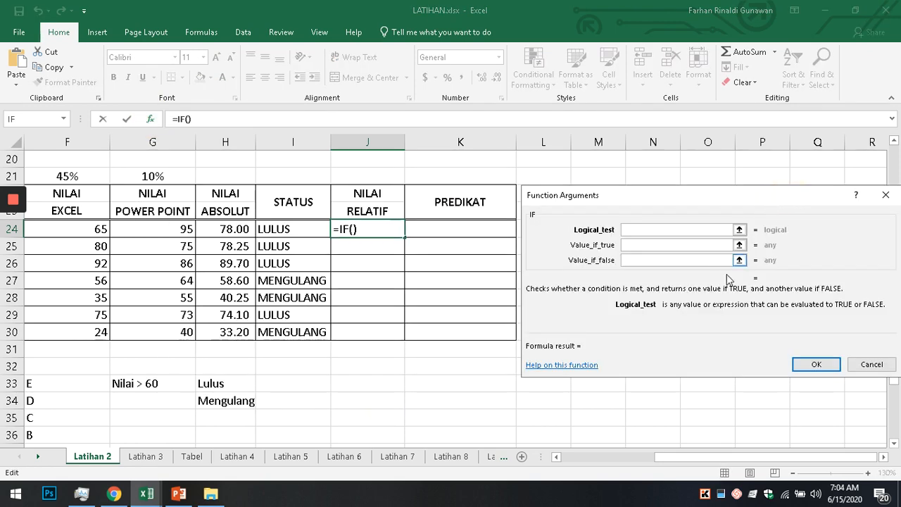
click(884, 456)
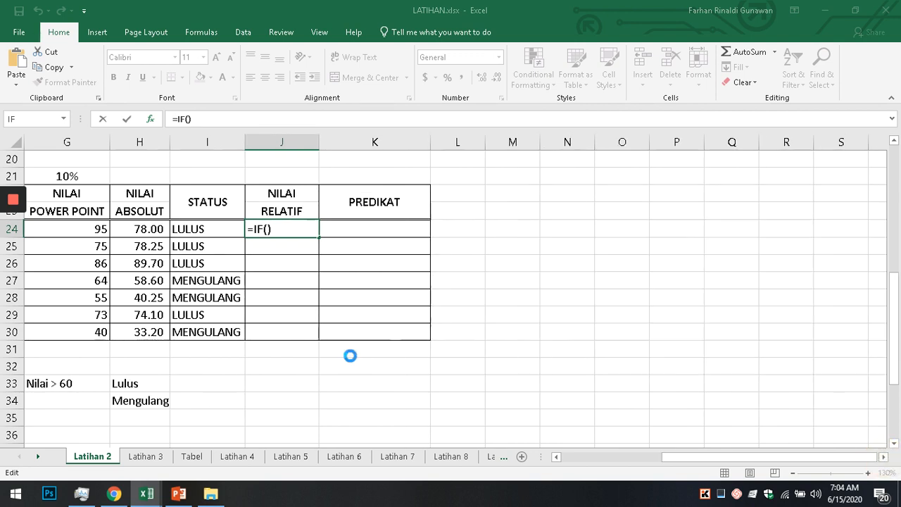
key(Escape)
Move the letter-grade table in E33:F37 to the empty cells starting at L33
scroll(141, 381, down, 1)
click(141, 331)
key(Left)
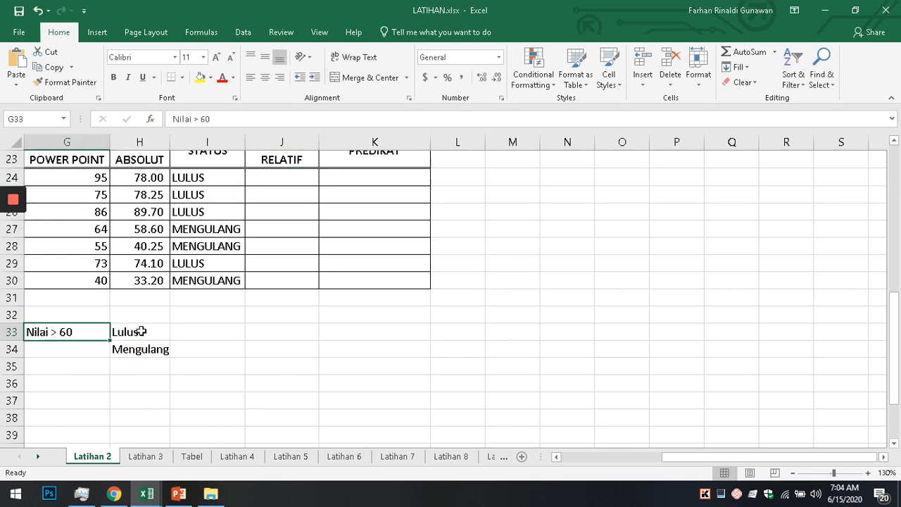
key(Left)
key(Left)
key(shift+Right)
key(shift+Down)
key(shift+Down)
key(shift+Down)
key(shift+Down)
key(shift+Down)
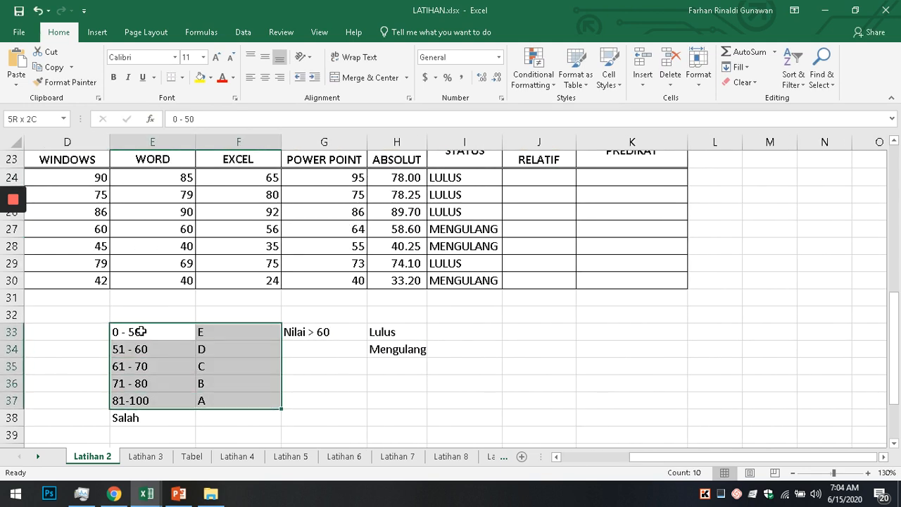
key(ctrl+q)
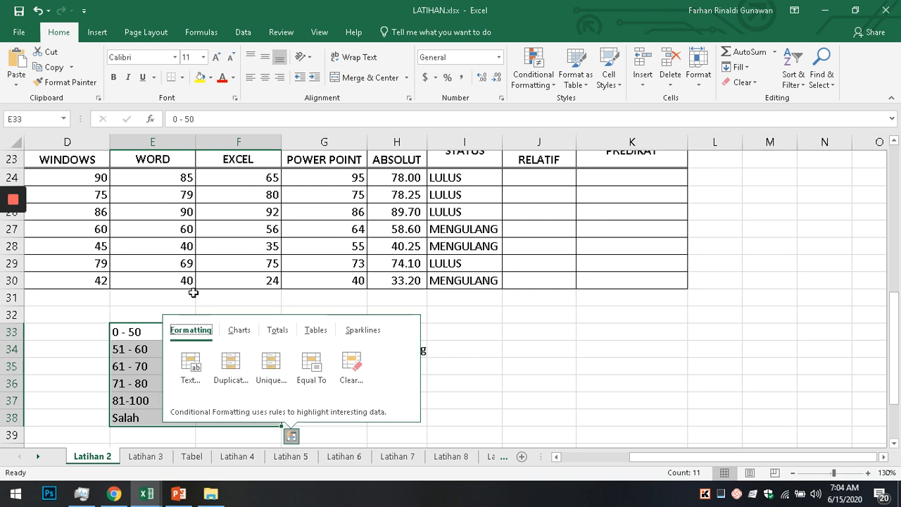
key(Escape)
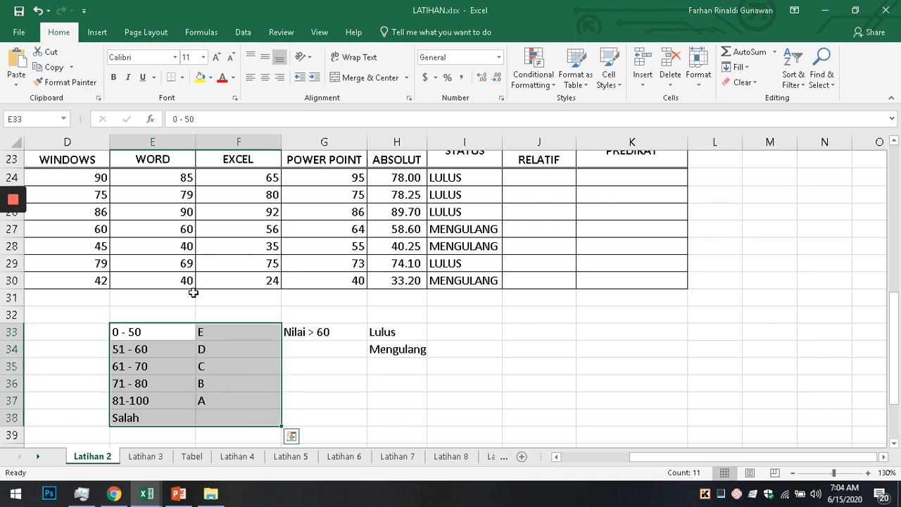
key(shift+Up)
key(ctrl+c)
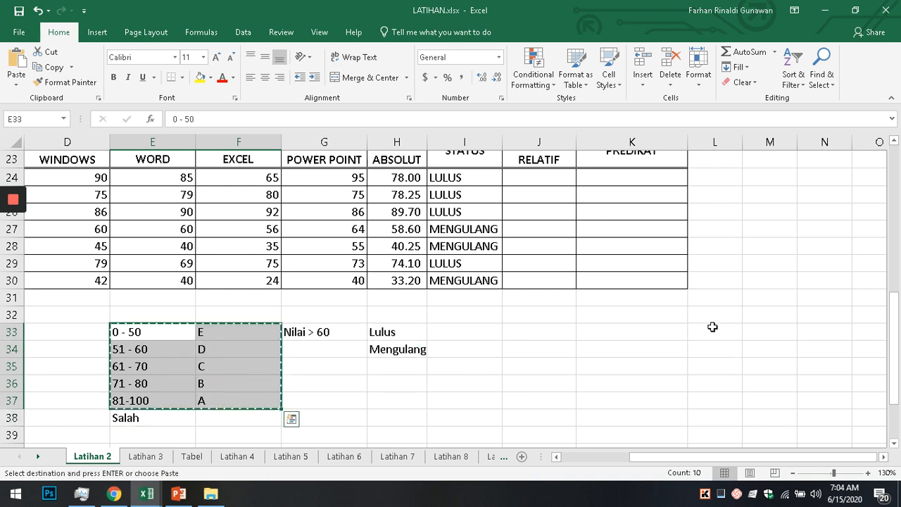
click(713, 328)
key(ctrl+v)
key(Right)
key(Right)
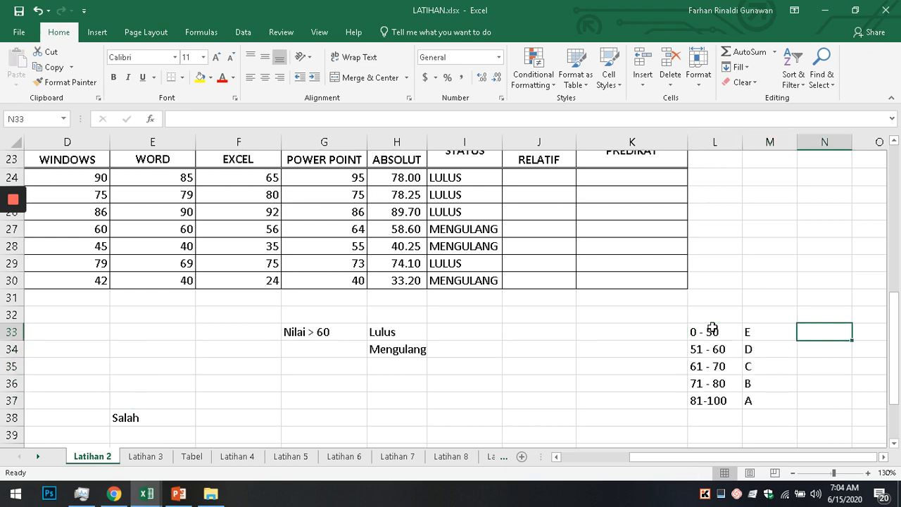
Start an IF function in J24 under NILAI RELATIF and place its arguments dialog clear of the scores and the grade table
scroll(711, 324, up, 1)
click(529, 231)
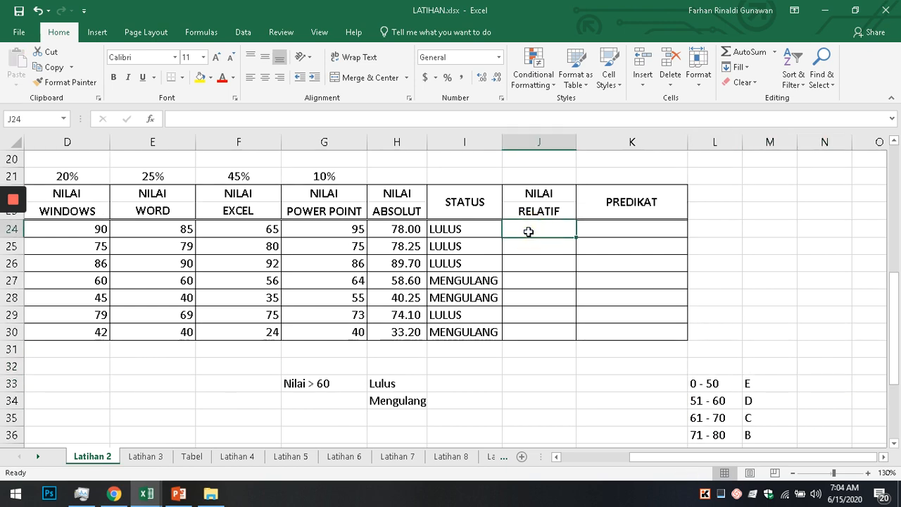
text(=)
click(150, 119)
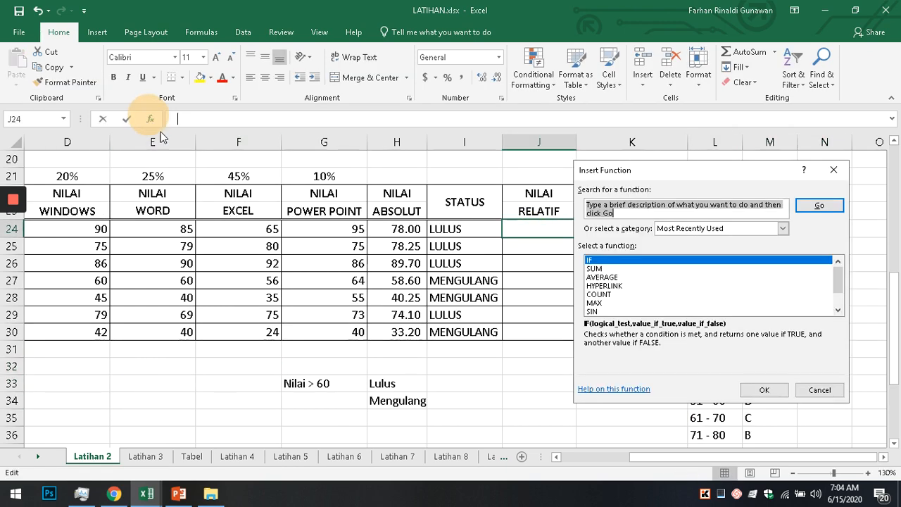
click(763, 390)
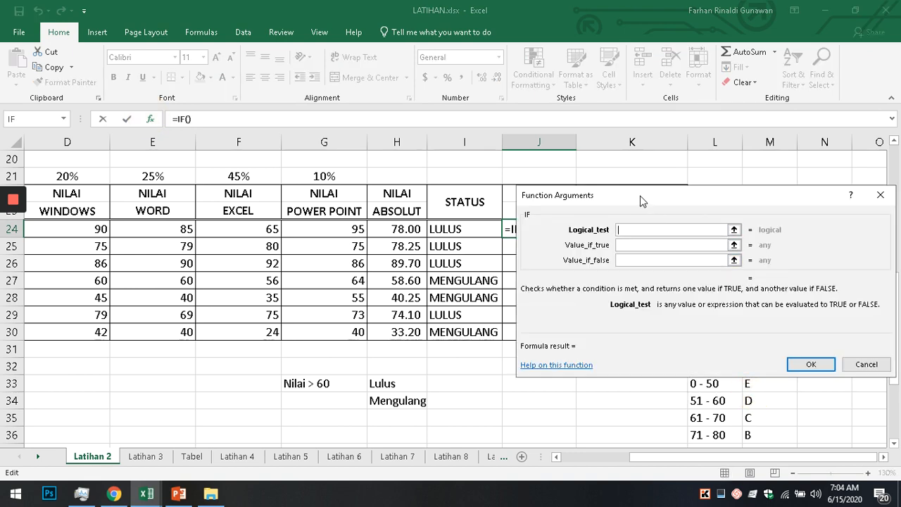
click(884, 457)
click(884, 458)
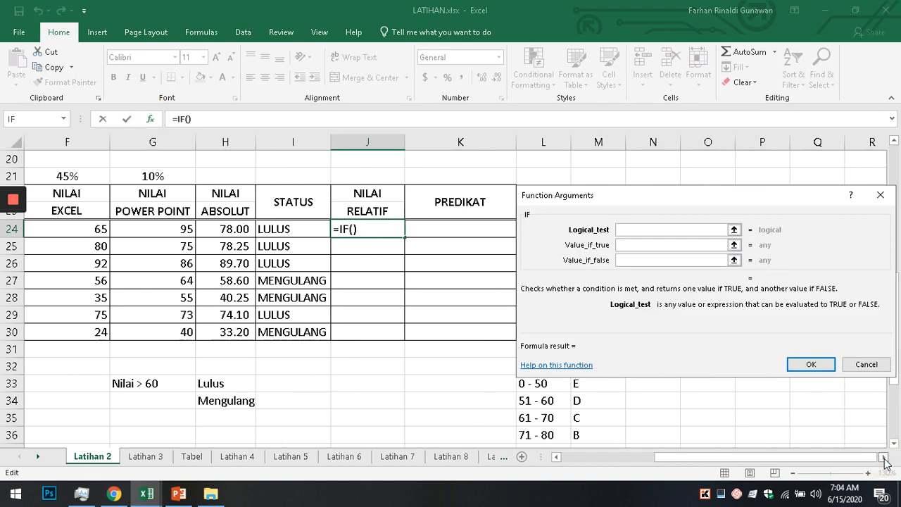
drag(639, 202, 535, 178)
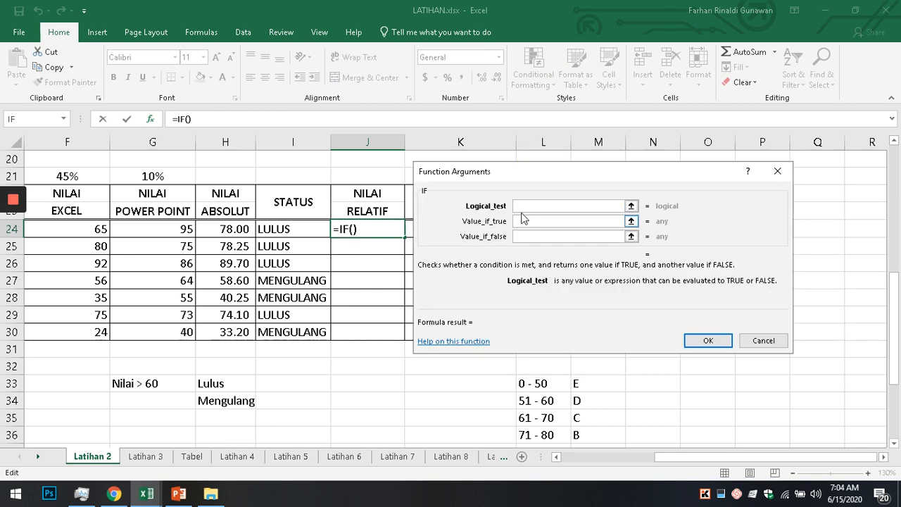
Set the IF function's logical test to H24<=50 and its value if true to "E"
click(231, 229)
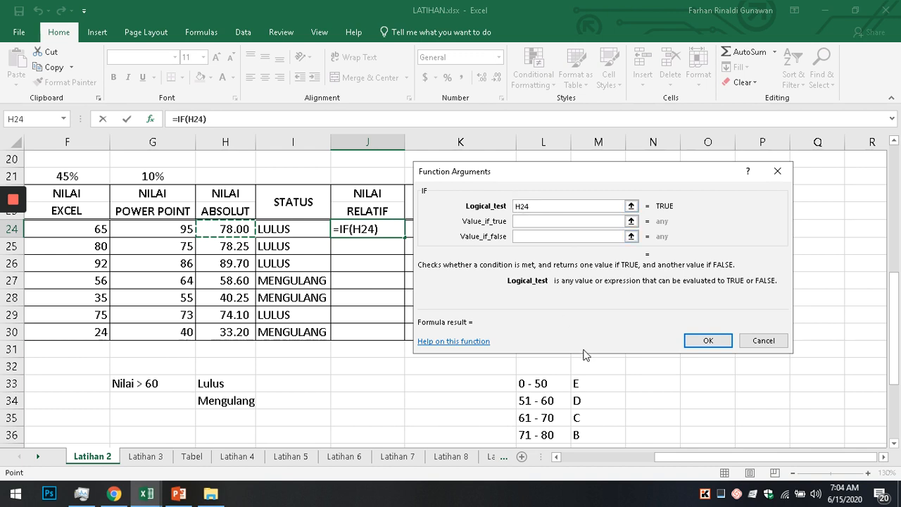
text(<)
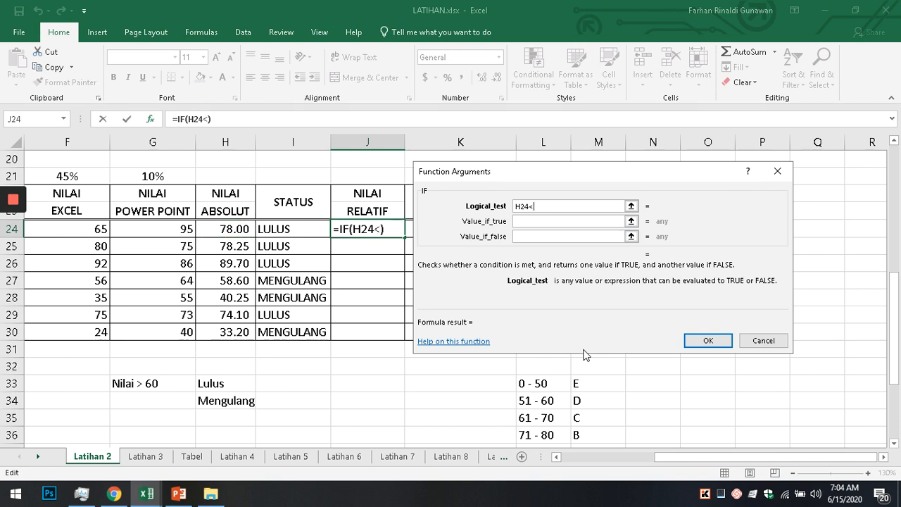
text(=50)
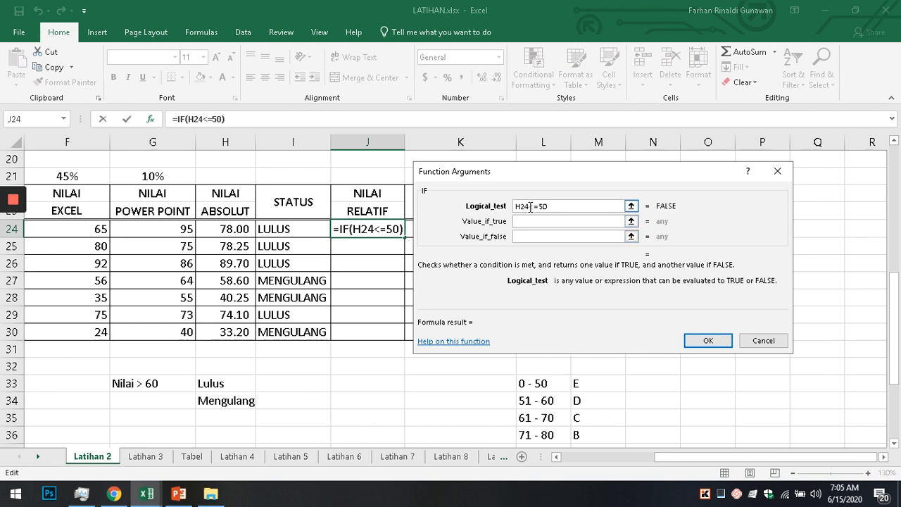
click(563, 220)
click(567, 206)
click(523, 221)
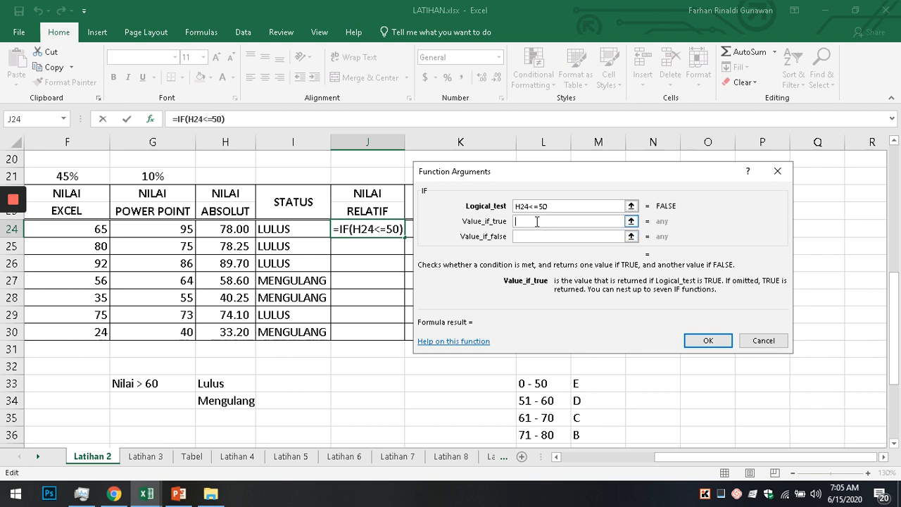
text("E")
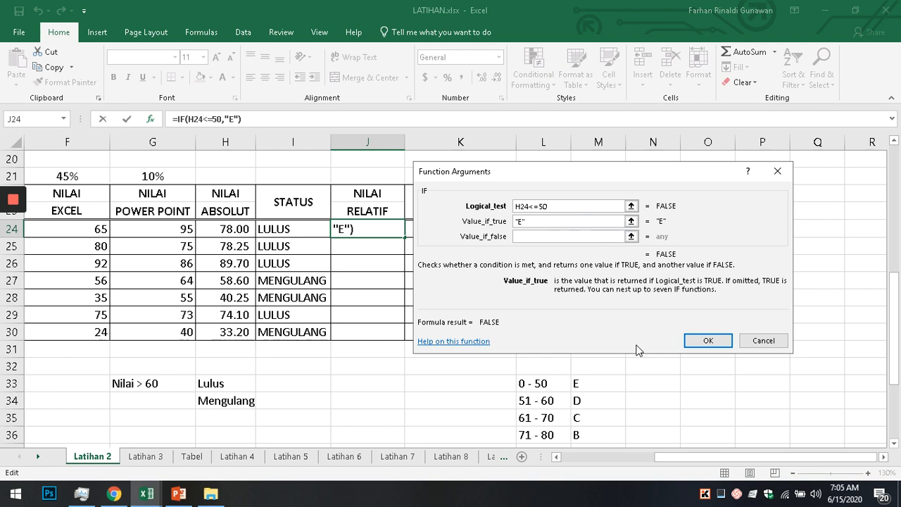
Nest a second IF() as the first IF's value if false and bring up the nested function's arguments
click(530, 235)
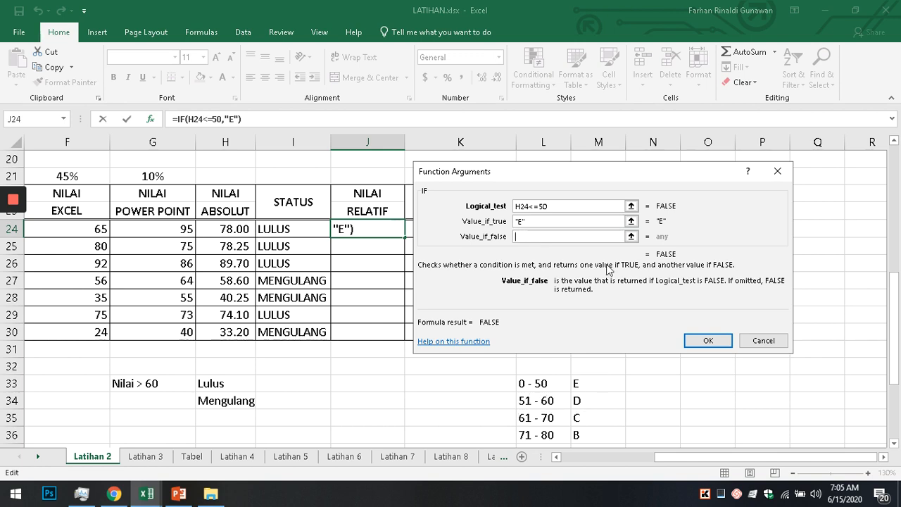
text(IF()
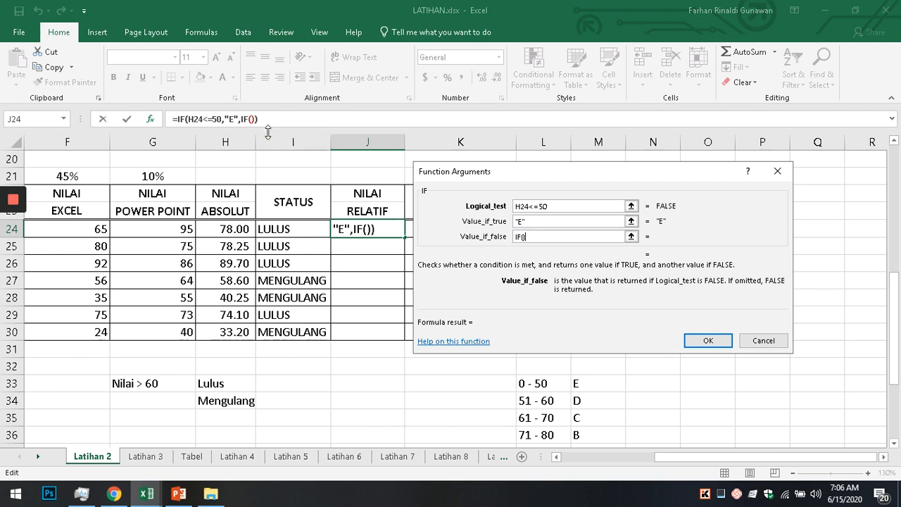
click(252, 119)
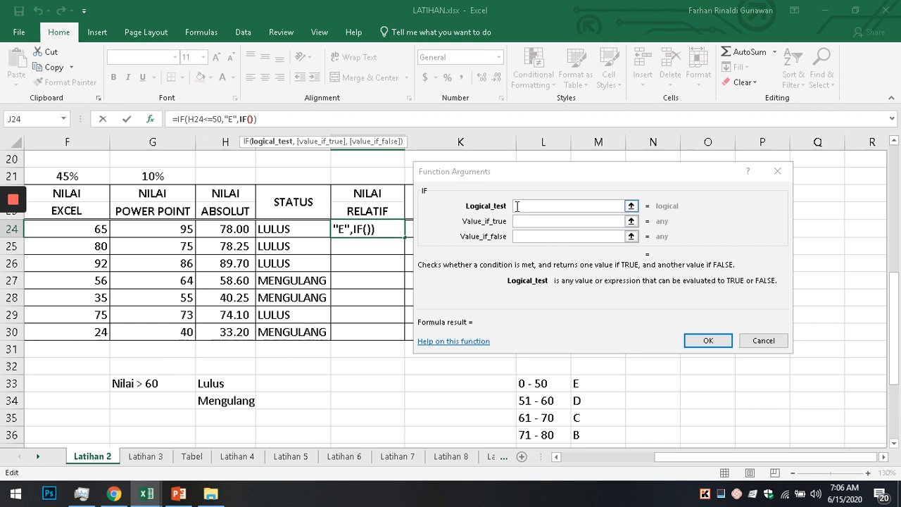
click(194, 120)
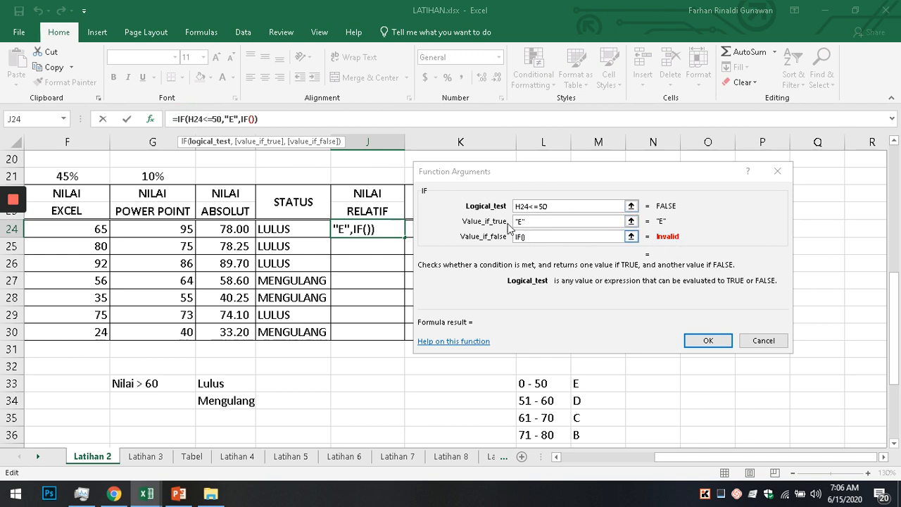
click(251, 118)
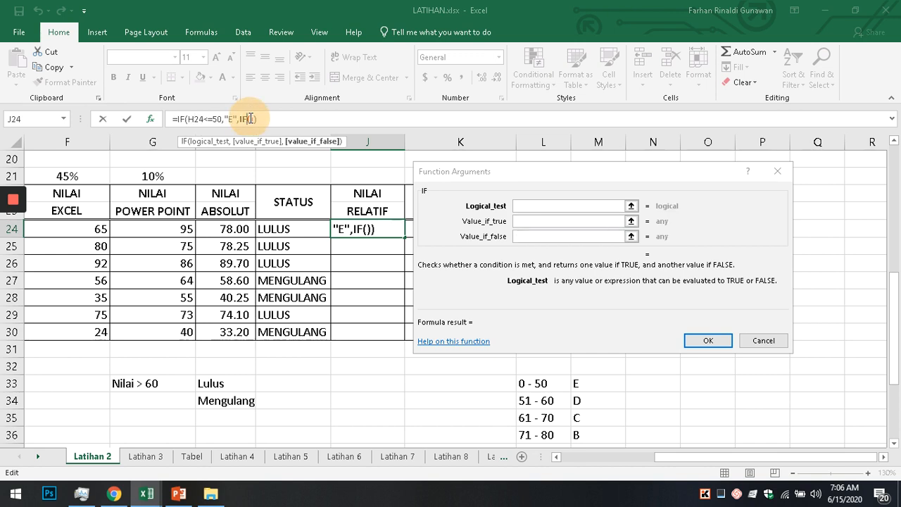
Set the second IF's logical test to H24<=60 and its value if true to "D"
click(567, 206)
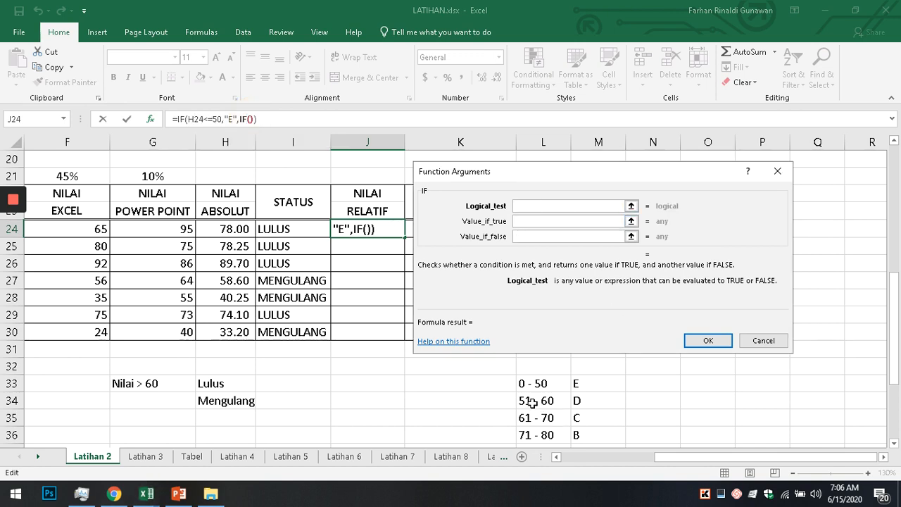
click(220, 231)
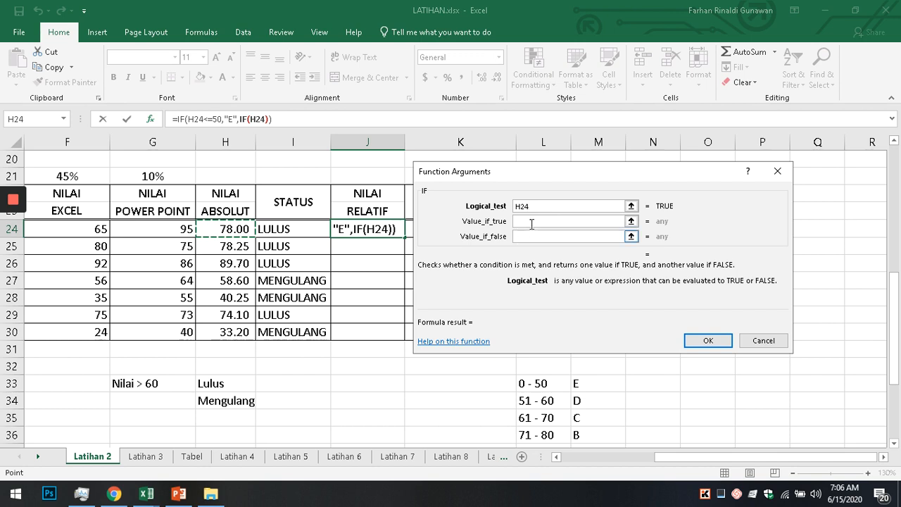
click(550, 206)
text(<)
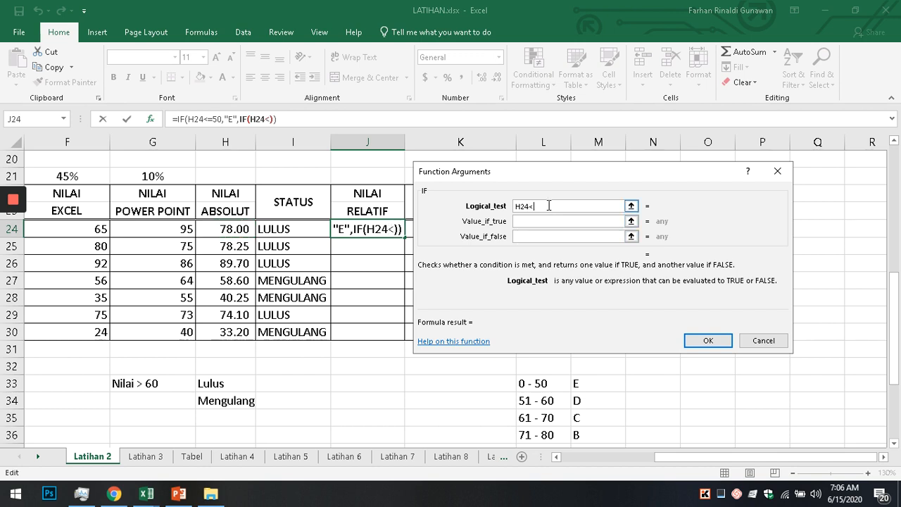
text(=60)
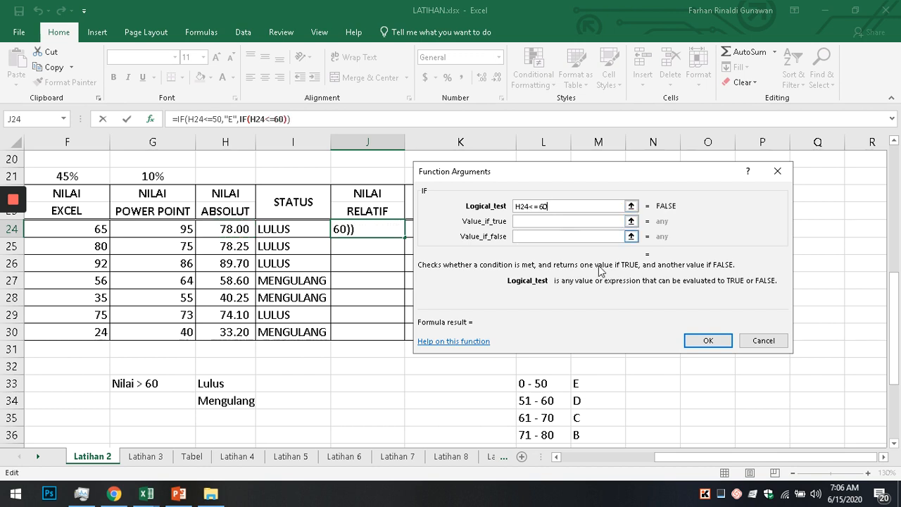
click(562, 237)
click(547, 221)
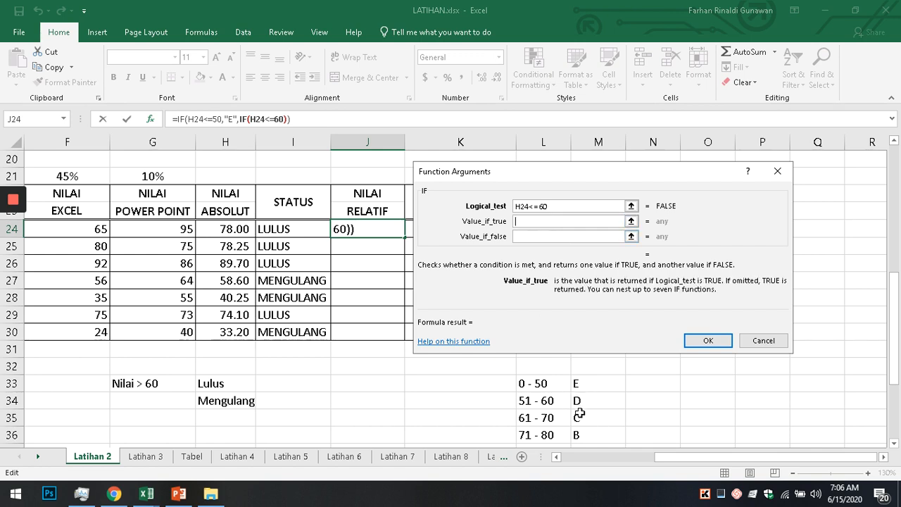
text("D")
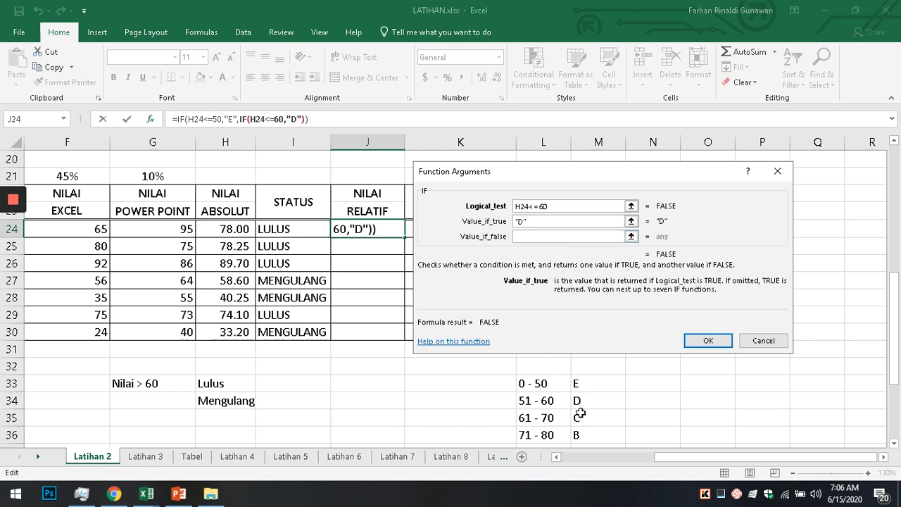
Nest a third IF() as the second IF's value if false and bring up its arguments
click(541, 237)
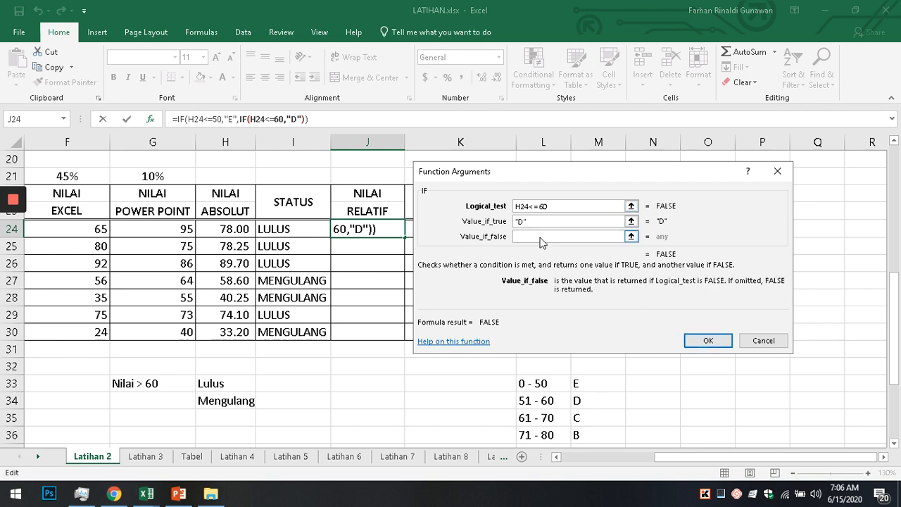
text(IF()
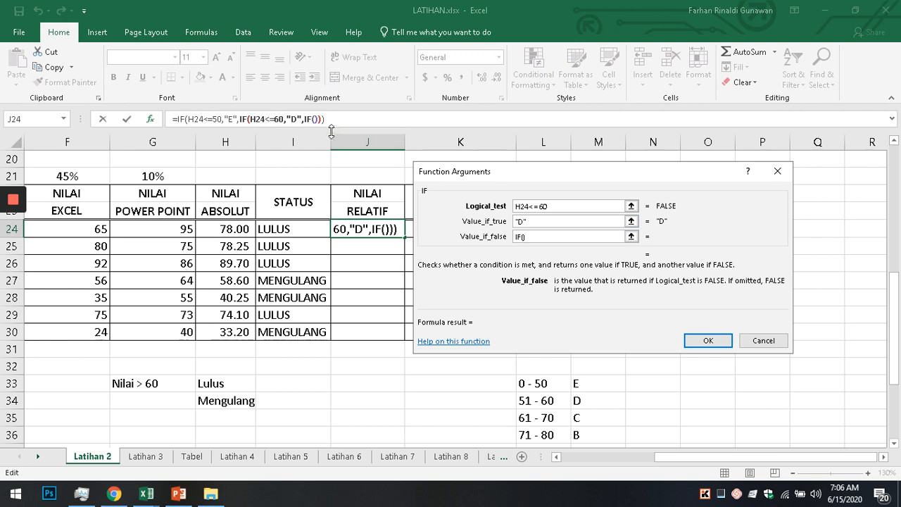
click(315, 119)
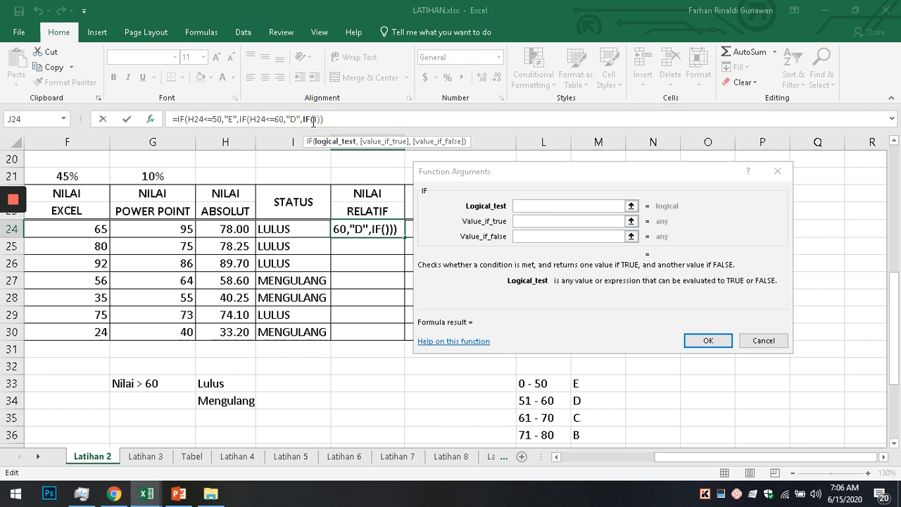
Set the third IF's logical test to H24<=70 and its value if true to "C"
click(545, 206)
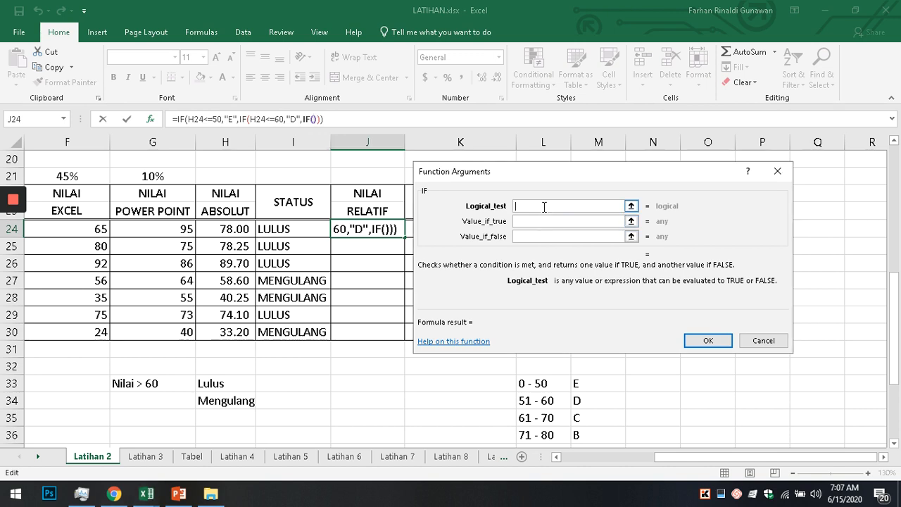
click(225, 229)
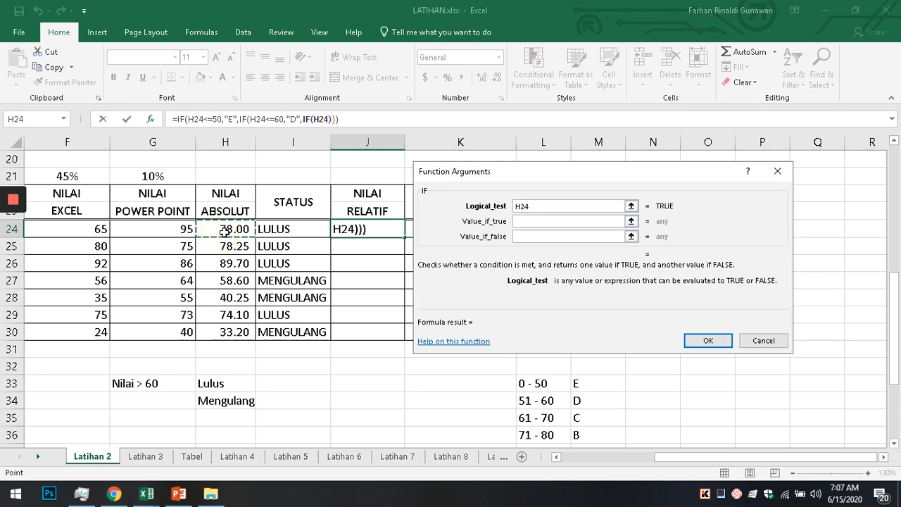
text(<=)
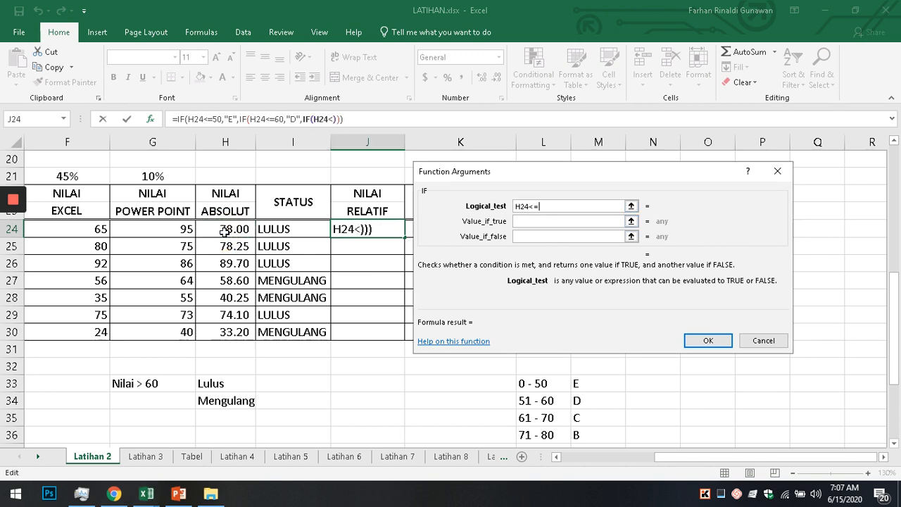
text(70)
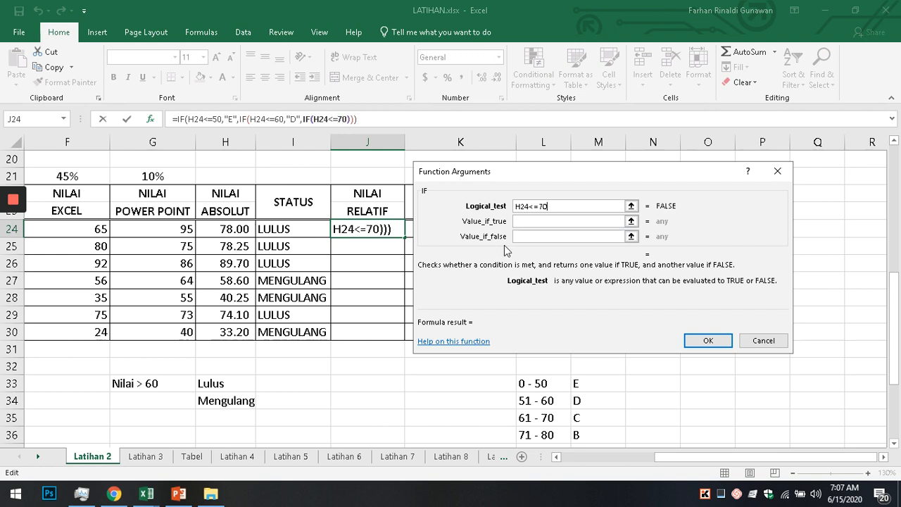
click(523, 221)
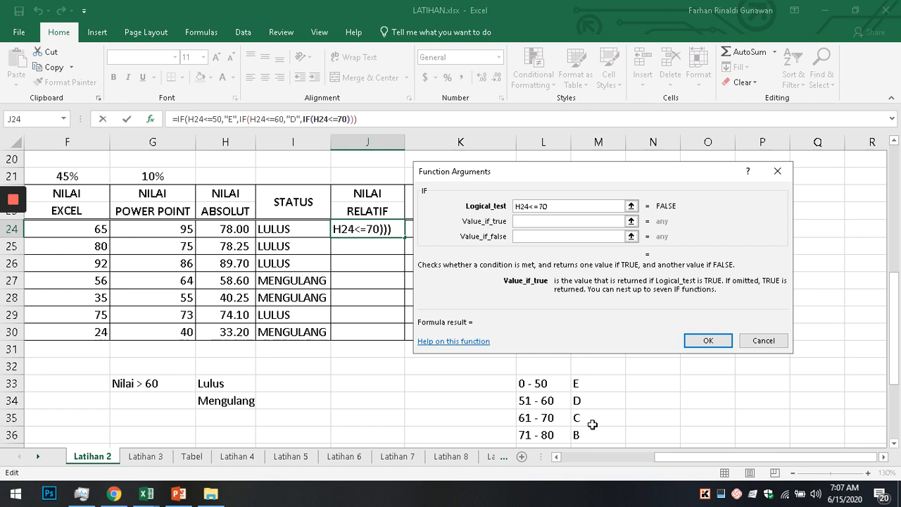
text("C")
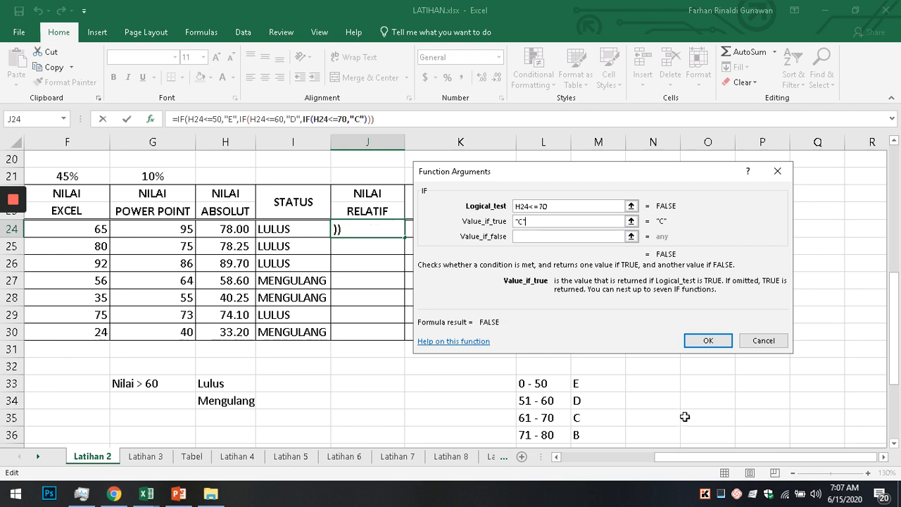
Nest a fourth IF() as the third IF's value if false and bring up its arguments
click(895, 444)
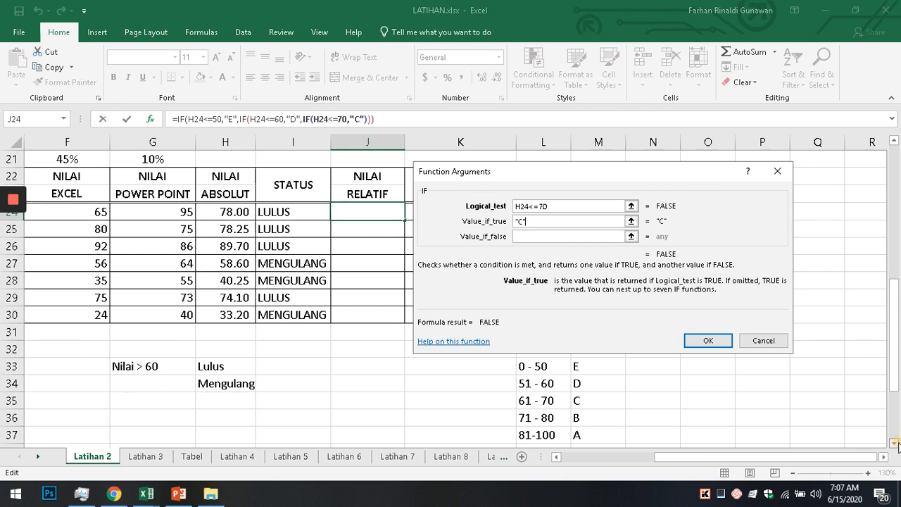
click(539, 236)
click(539, 236)
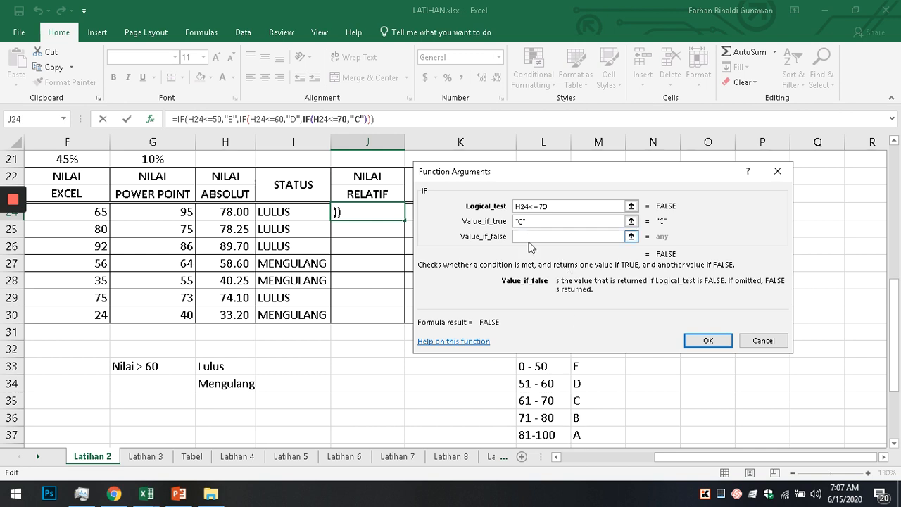
text(IF()
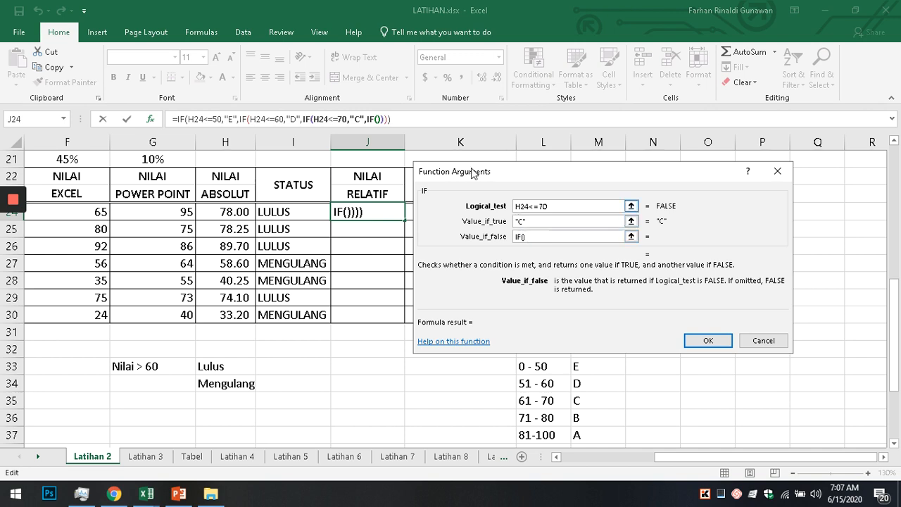
click(378, 118)
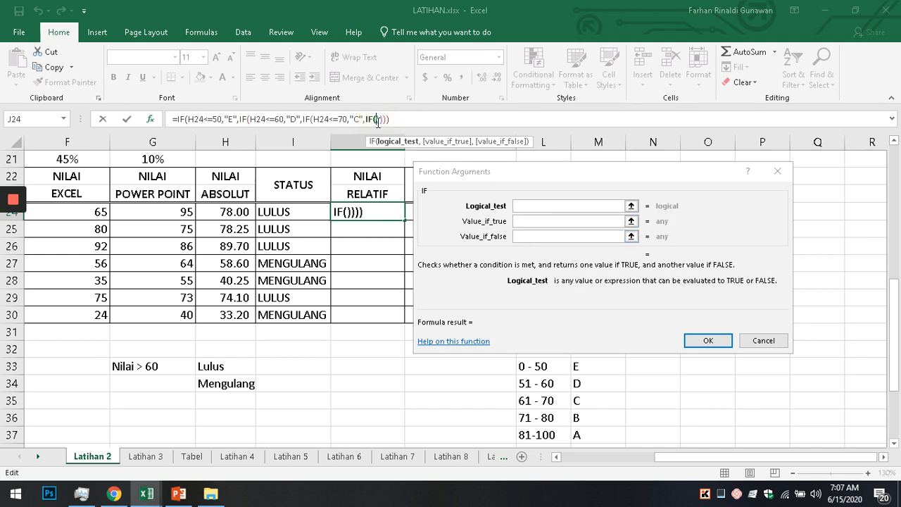
Set the fourth IF's logical test to H24<=80 and its value if true to "B"
click(548, 206)
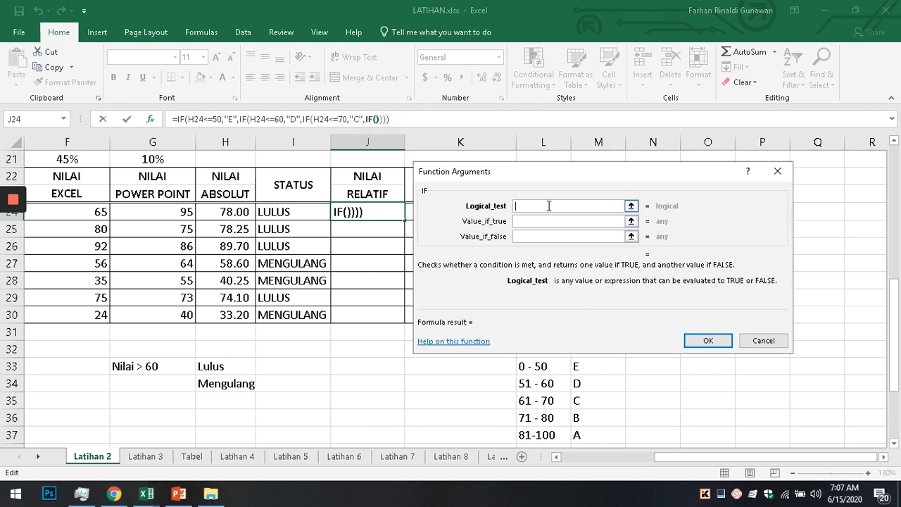
click(226, 211)
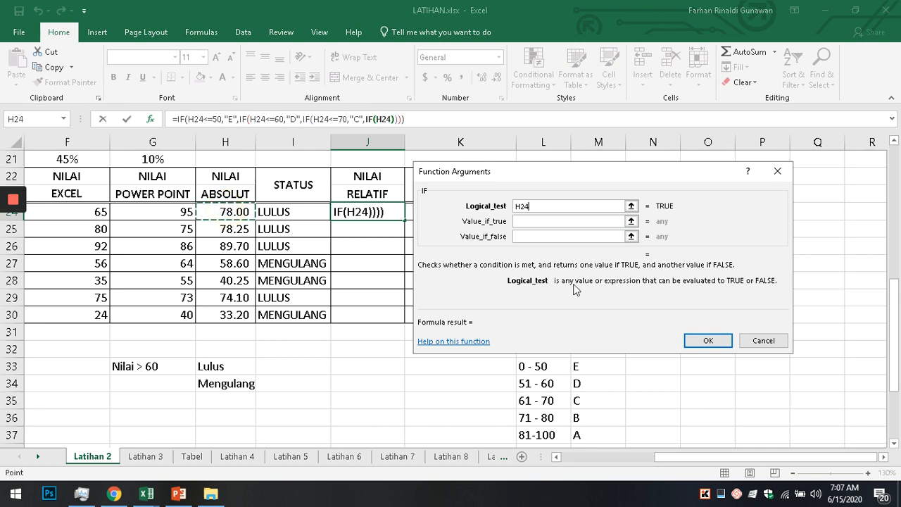
text(<=80)
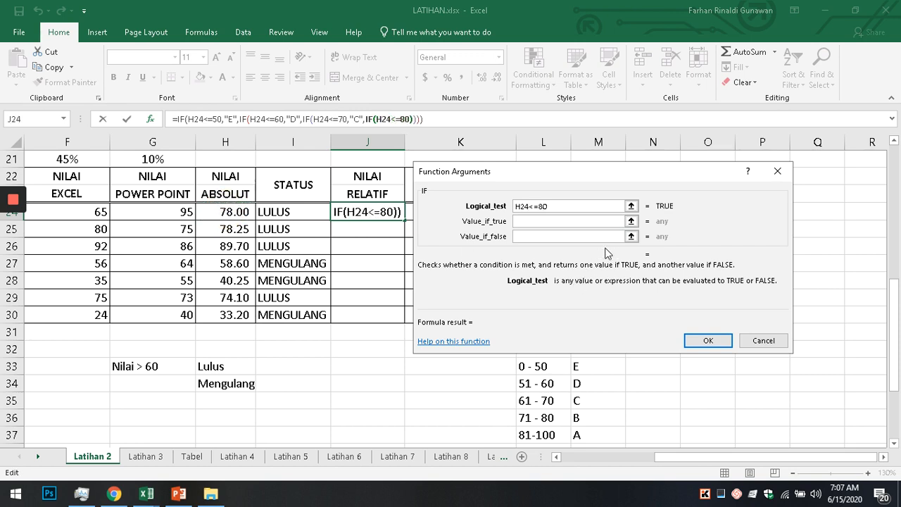
key(Tab)
text("B")
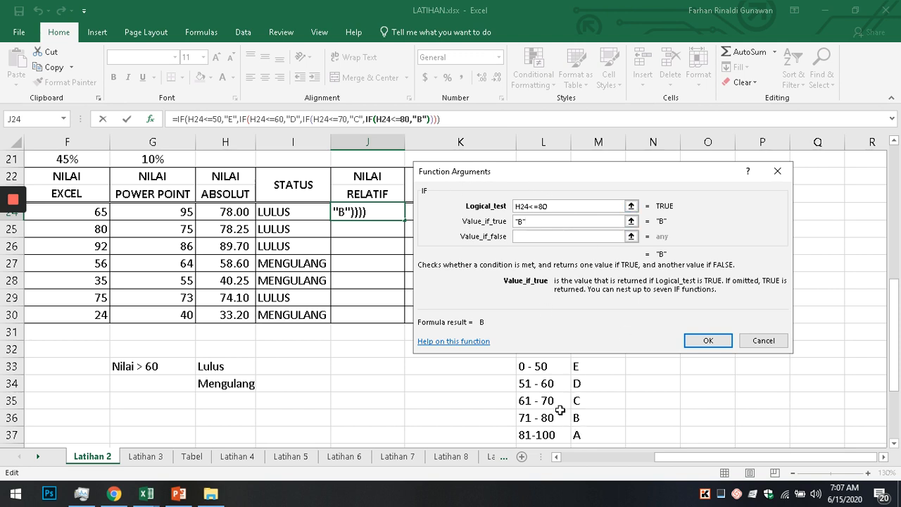
Set the fourth IF's value if false to "A", complete the formula, and fill it from J24 down to J30
click(529, 237)
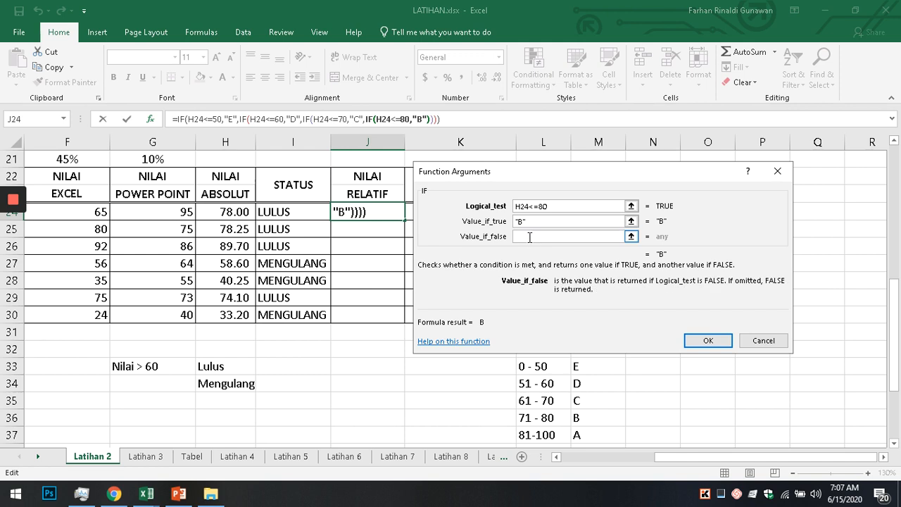
text("A")
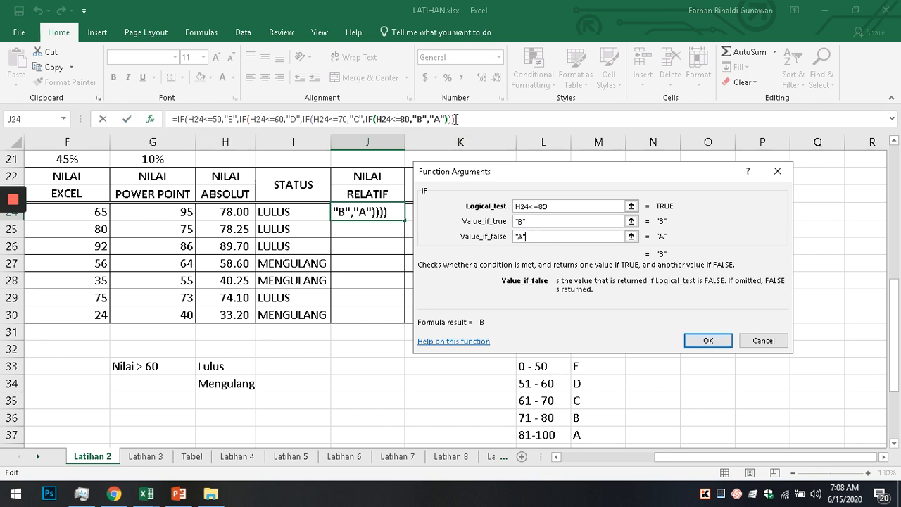
click(707, 340)
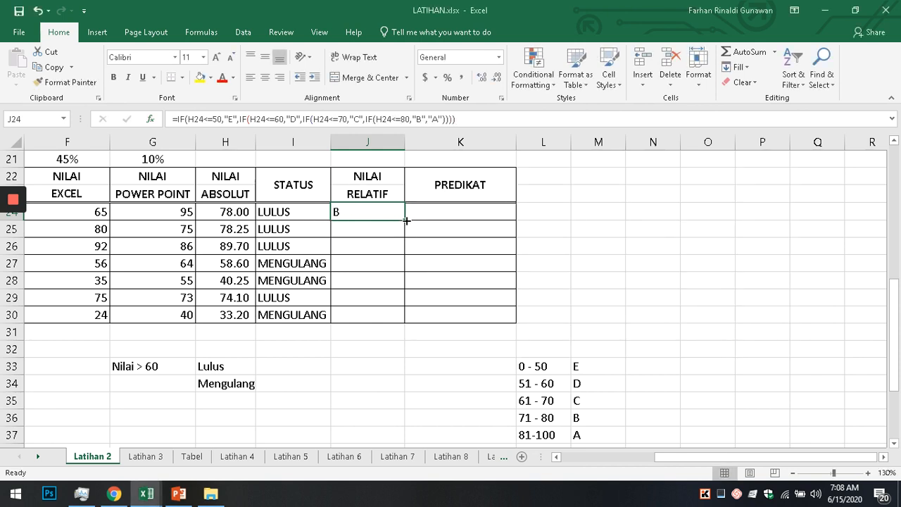
drag(407, 220, 391, 322)
click(633, 315)
Check the NILAI ABSOLUT scores and their NILAI RELATIF letters against the grade ranges in L33:M37
click(216, 212)
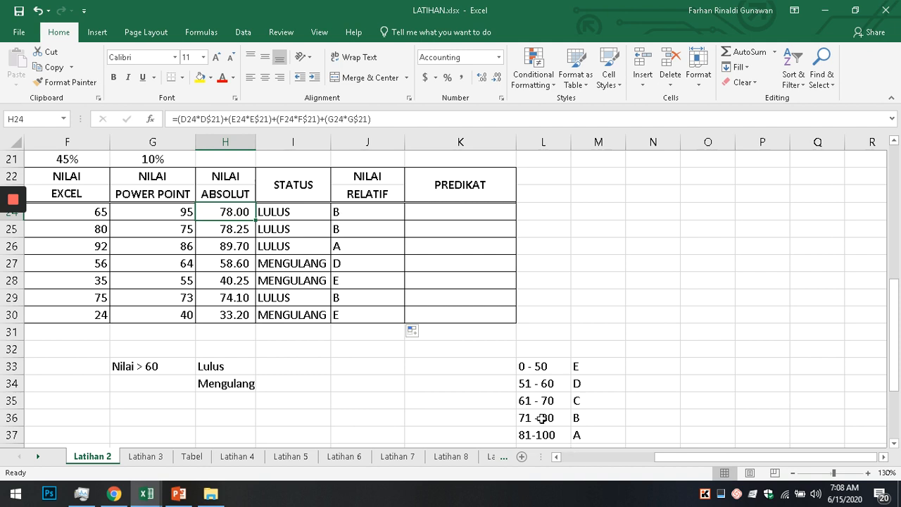
click(584, 420)
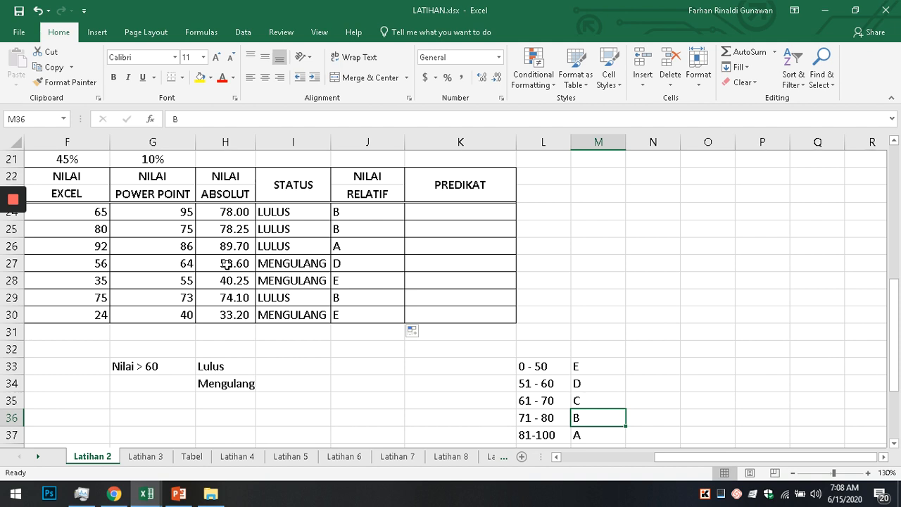
click(536, 384)
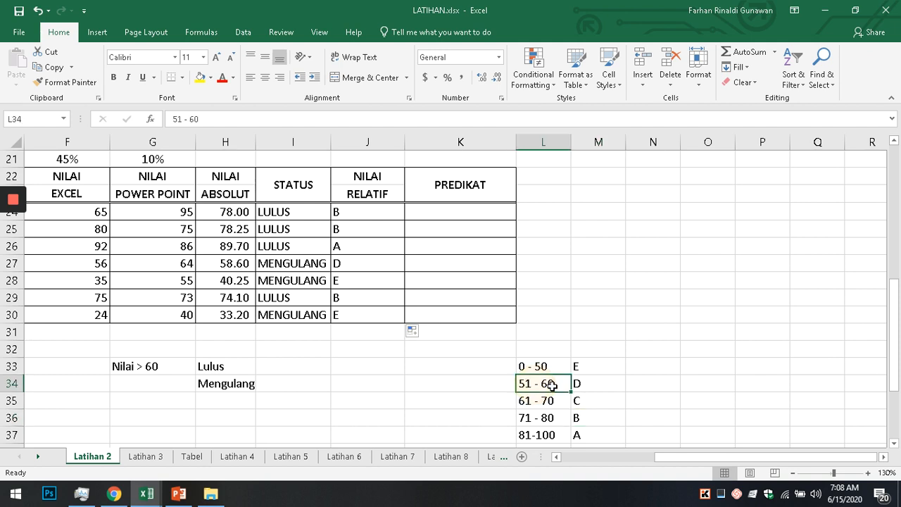
click(596, 387)
click(371, 265)
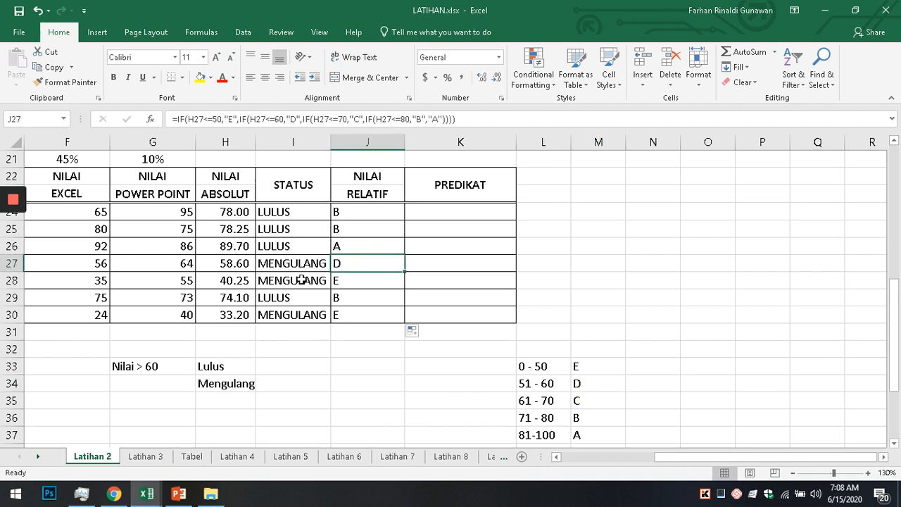
click(234, 281)
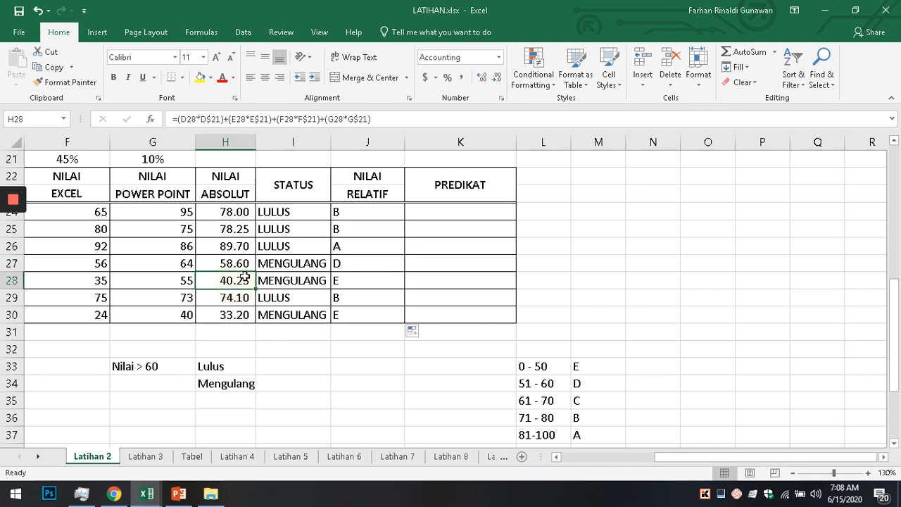
click(539, 368)
Center the NILAI RELATIF letter grades in J24:J30 horizontally
drag(376, 211, 356, 314)
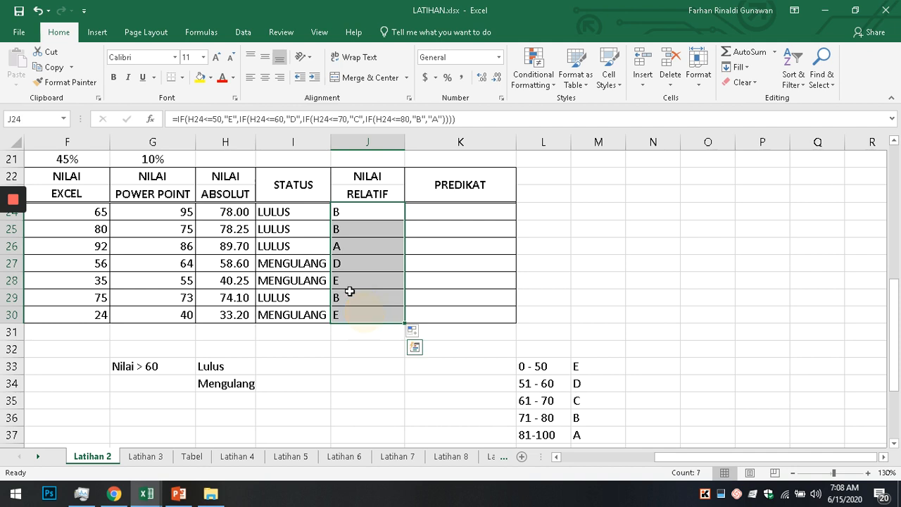
click(265, 77)
click(641, 303)
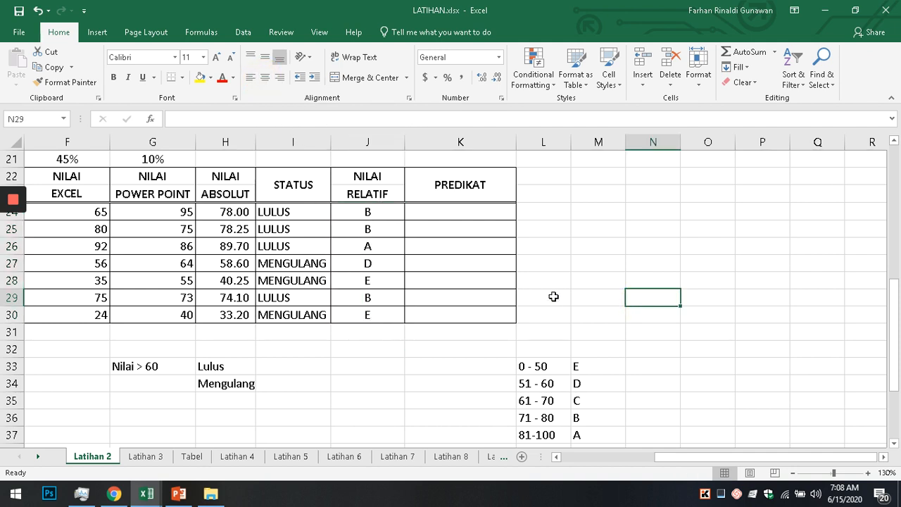
Enter SANGAT MEMUASKAN in N37 as the predicate for grade A
click(461, 209)
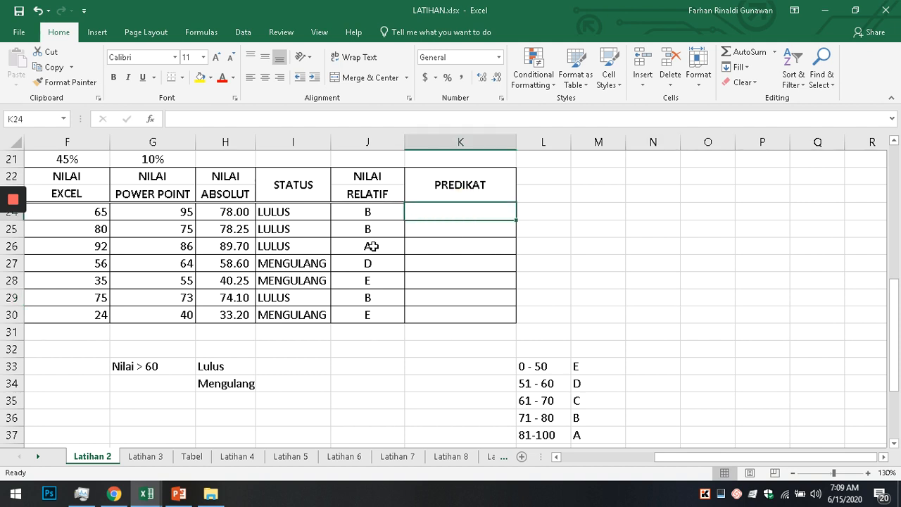
click(600, 210)
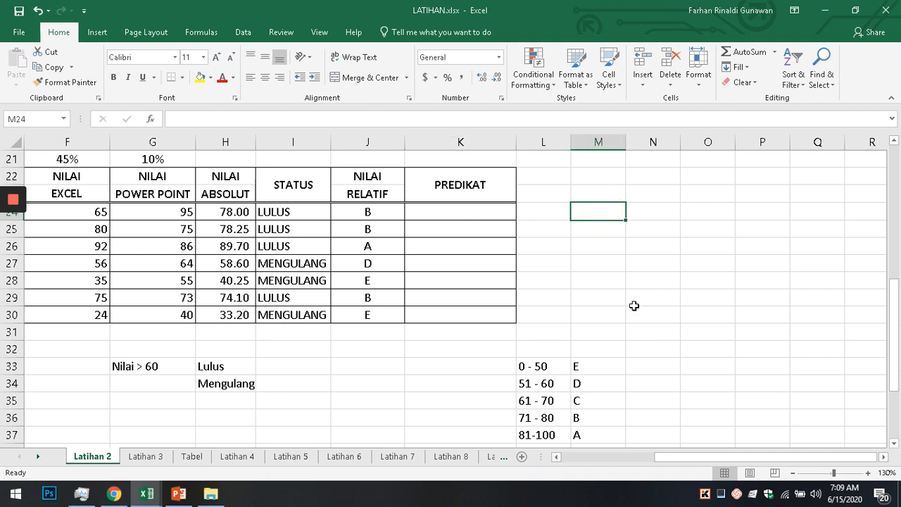
click(660, 431)
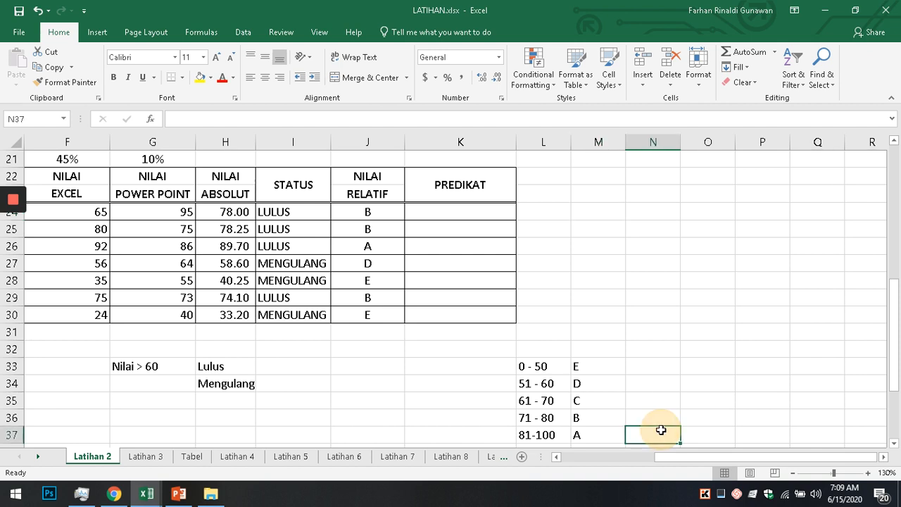
text(SANGA)
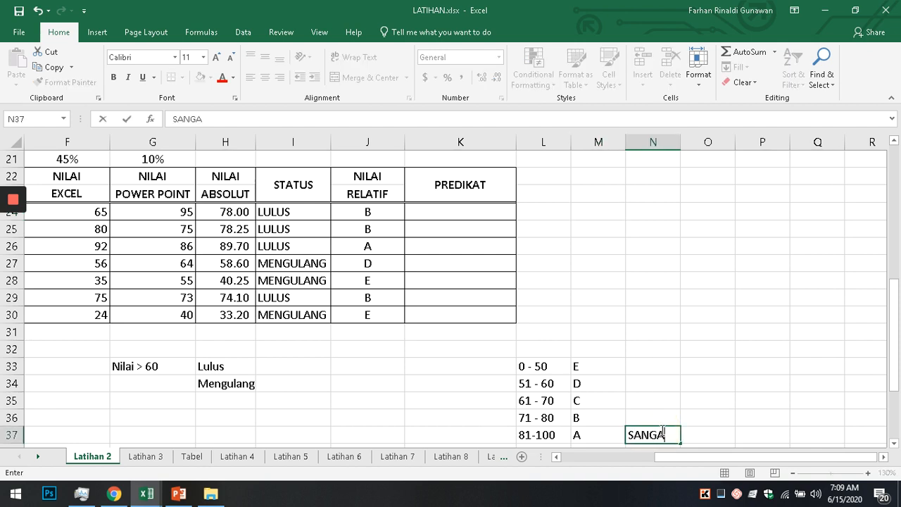
text(T MEMU)
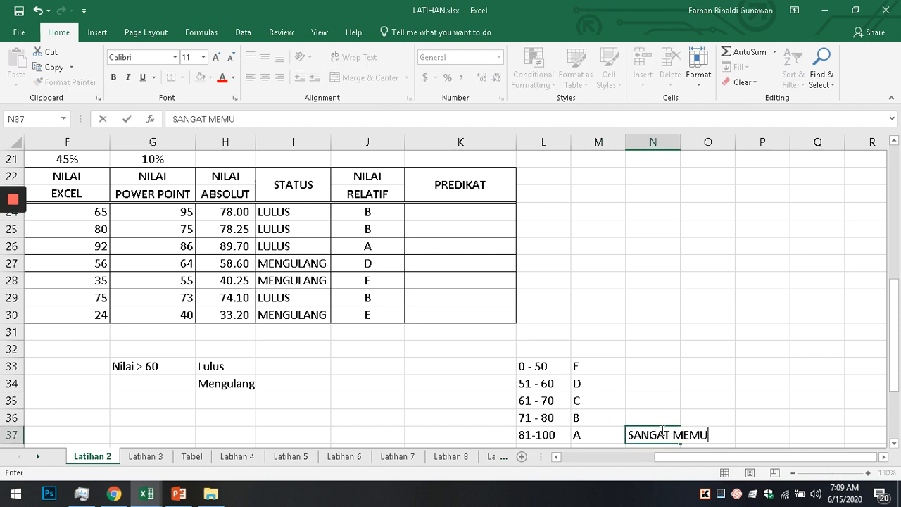
text(ASKAN)
click(661, 426)
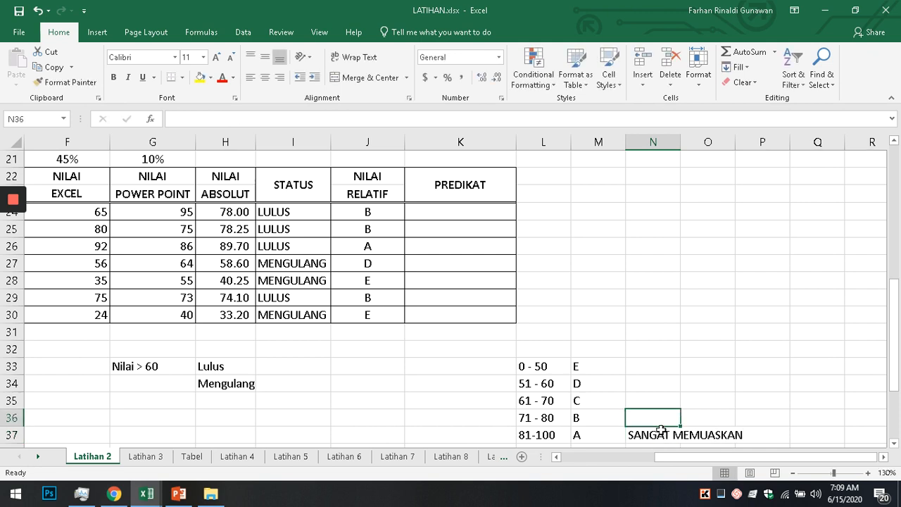
Enter the predicates MEMUASKAN in N36, CUKUP in N35 and KURANG in N34 for grades B, C and D
text(MEMUASKAN)
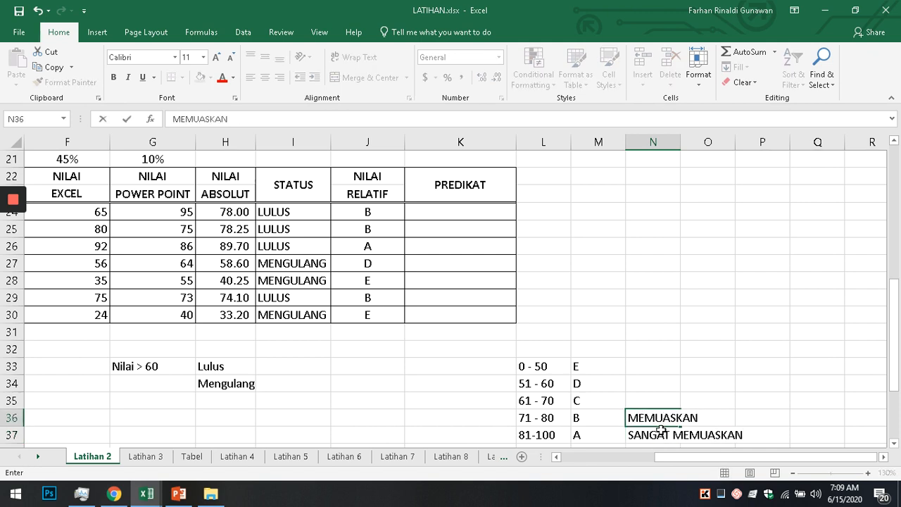
key(Up)
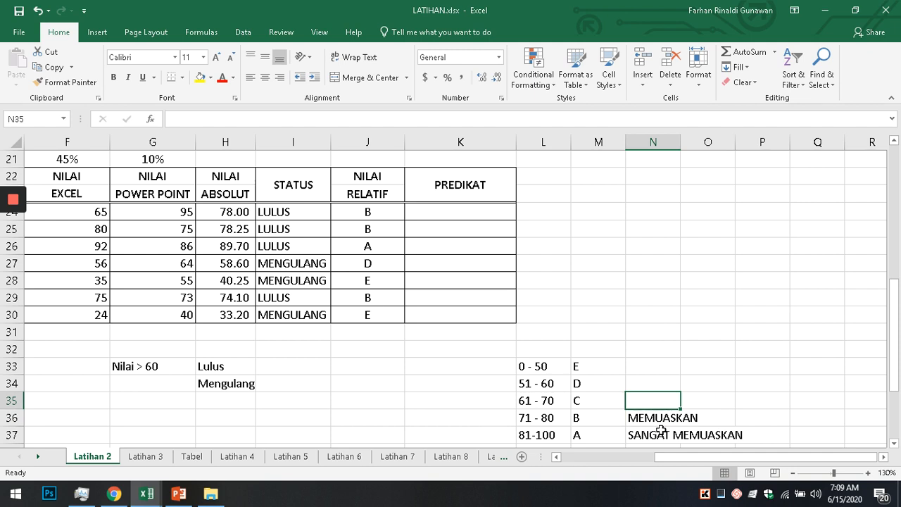
text(CUKUP)
key(Up)
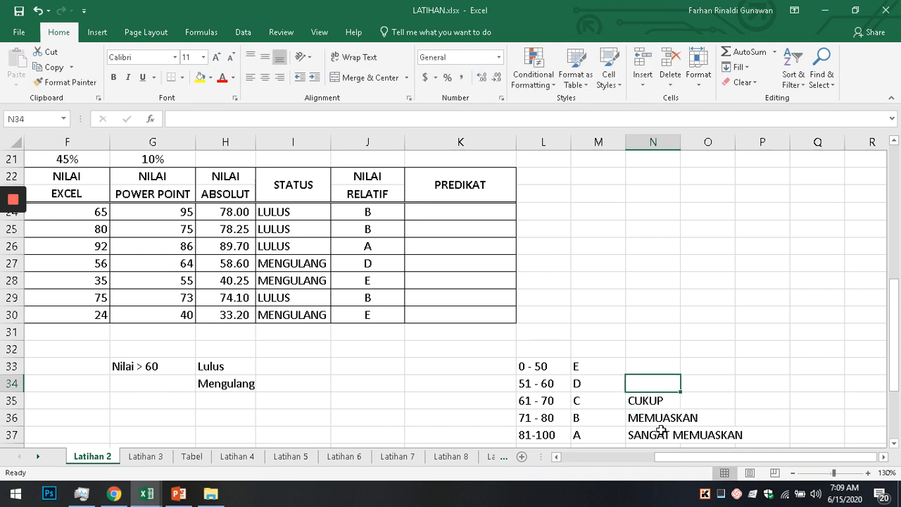
text(KURANG)
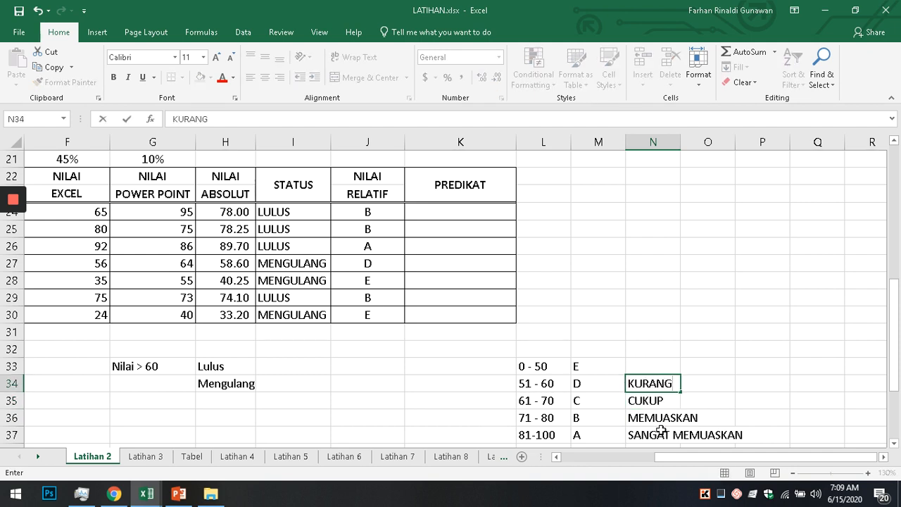
key(Up)
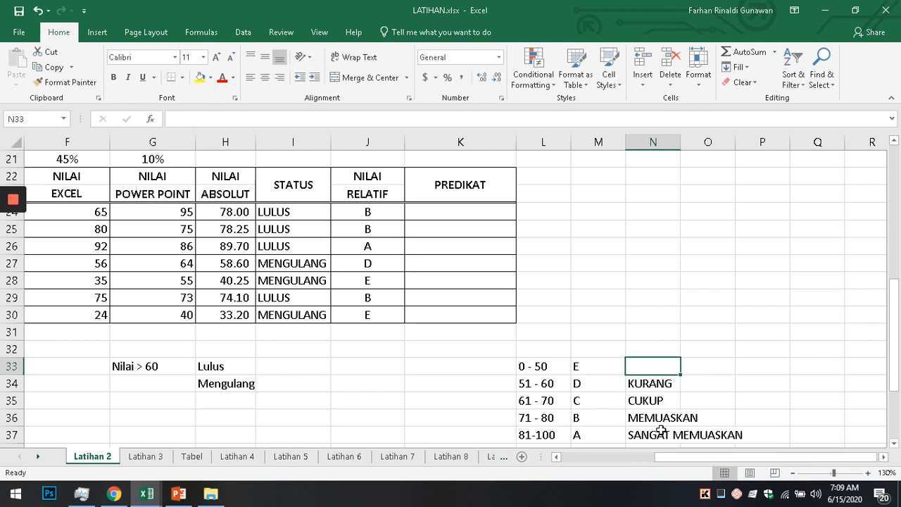
Enter TIDAK LULUS in N33 as the predicate for grade E
text(TIDAK LULUS)
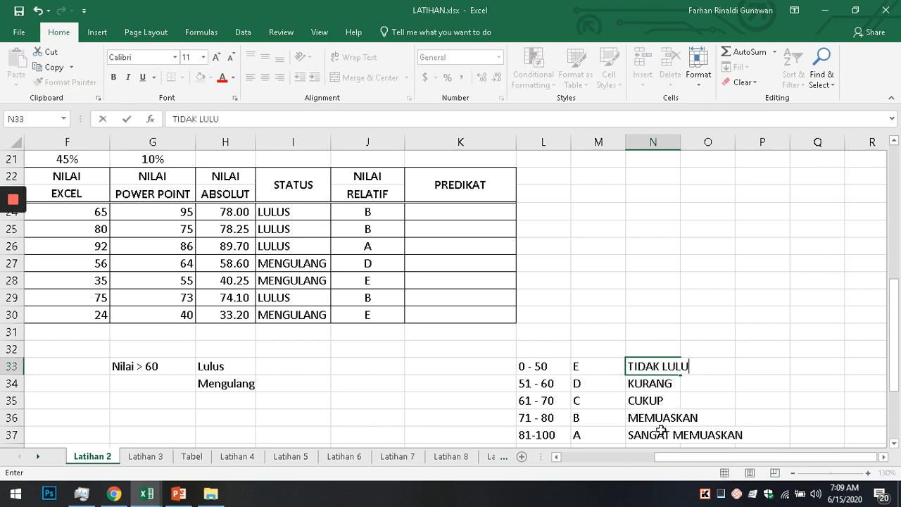
key(Return)
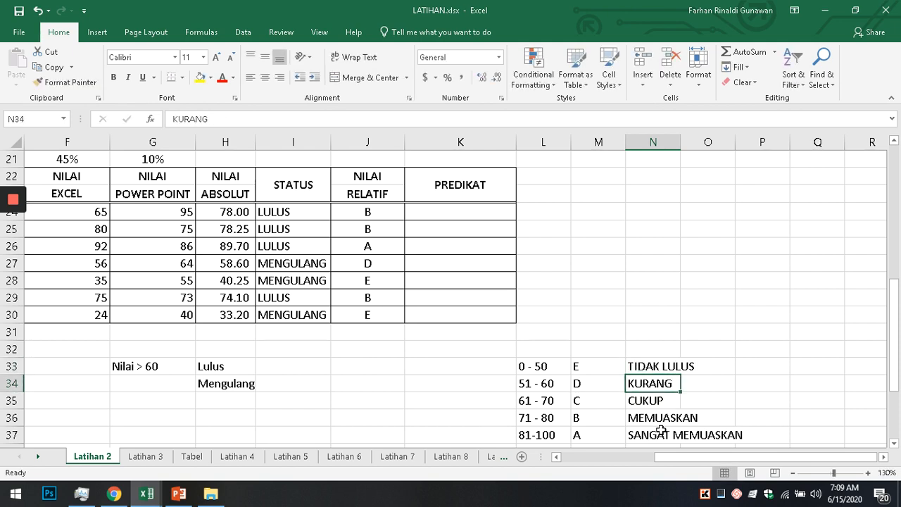
scroll(673, 405, down, 1)
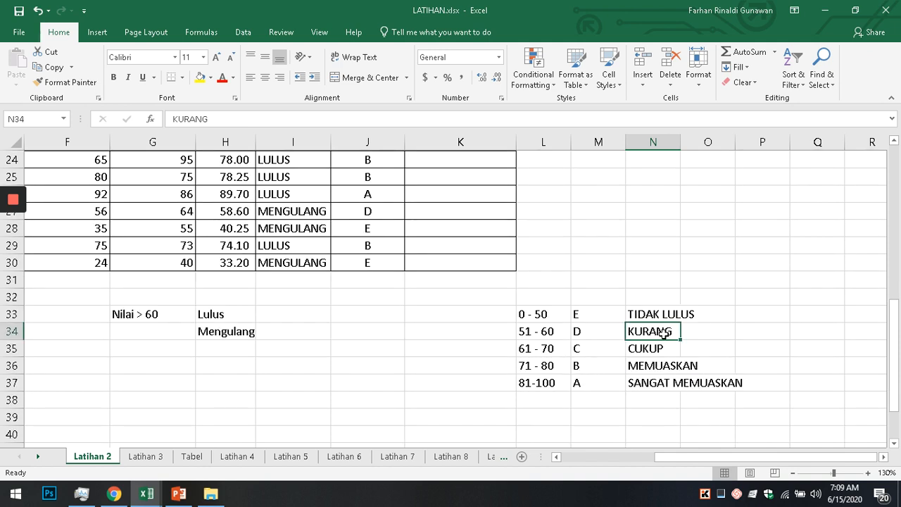
click(696, 412)
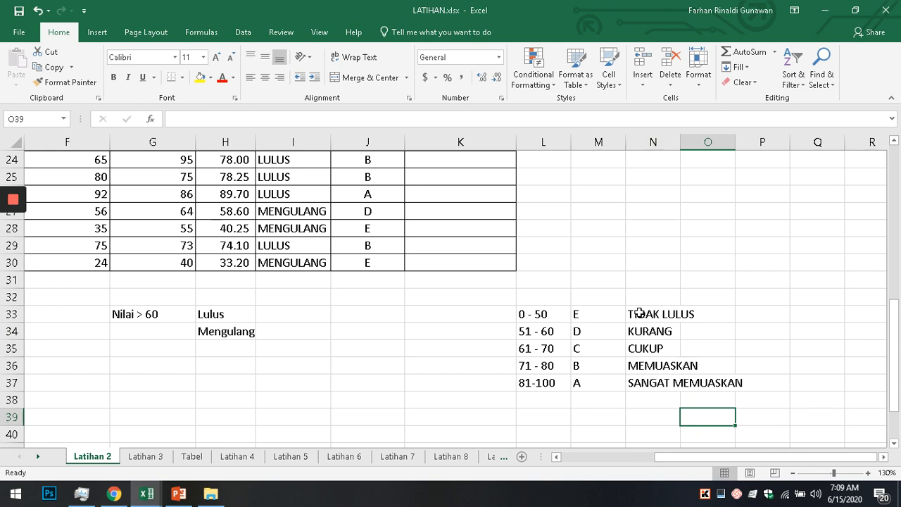
Review the predicate list in N33:N37 against the NILAI ABSOLUT scores and NILAI RELATIF letters that determine the PREDIKAT column
drag(639, 314, 640, 382)
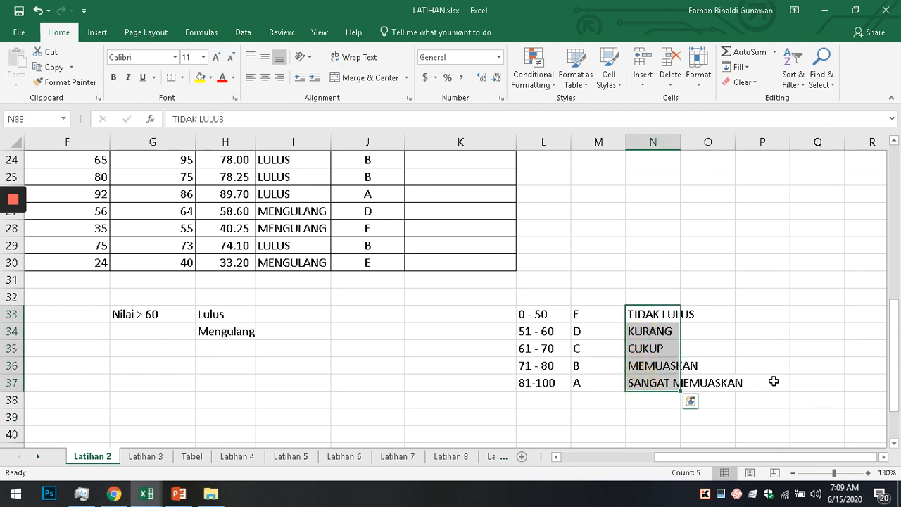
click(772, 380)
scroll(472, 315, up, 1)
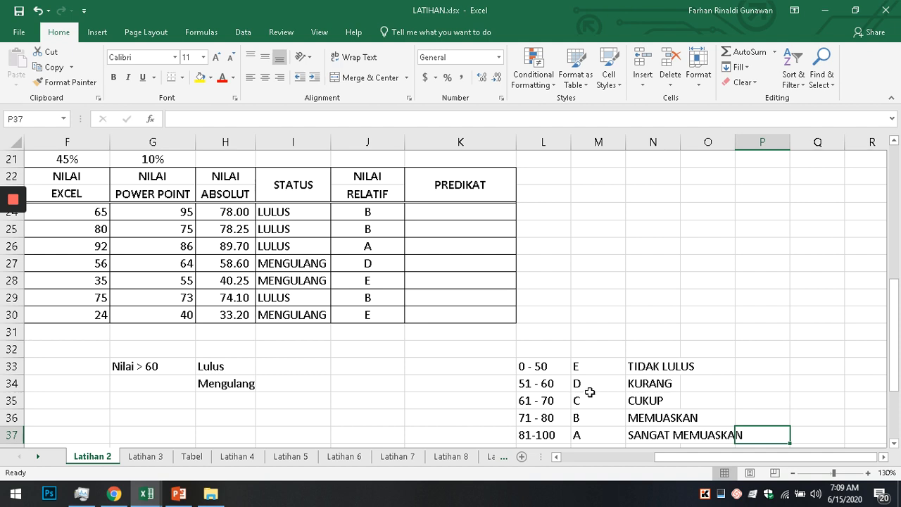
drag(227, 213, 231, 314)
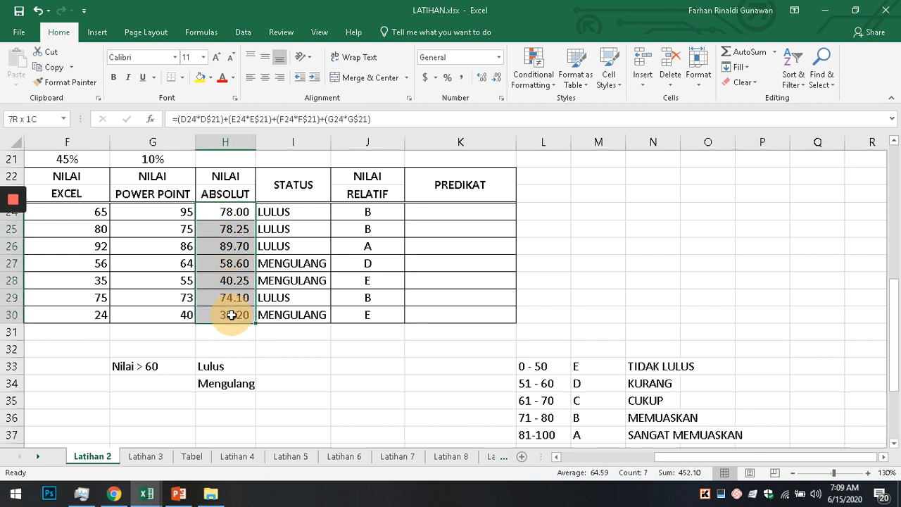
drag(380, 212, 369, 316)
click(371, 213)
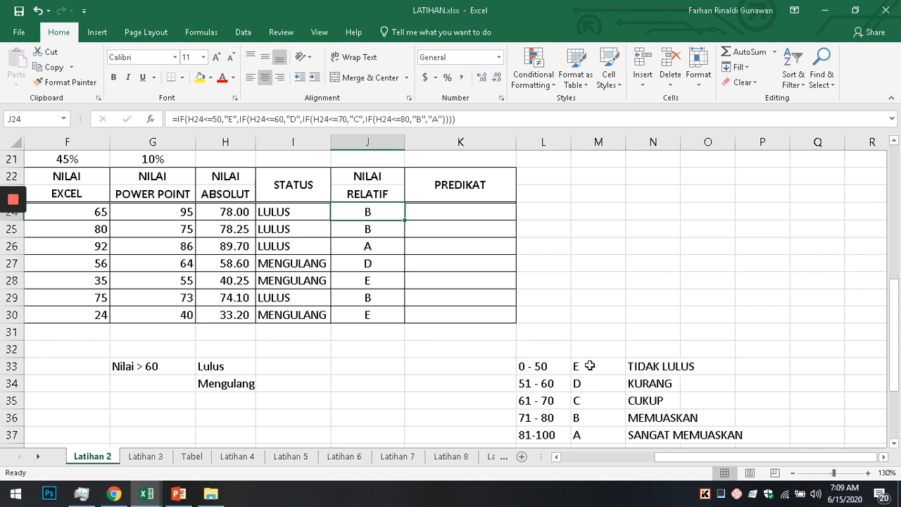
drag(232, 213, 235, 315)
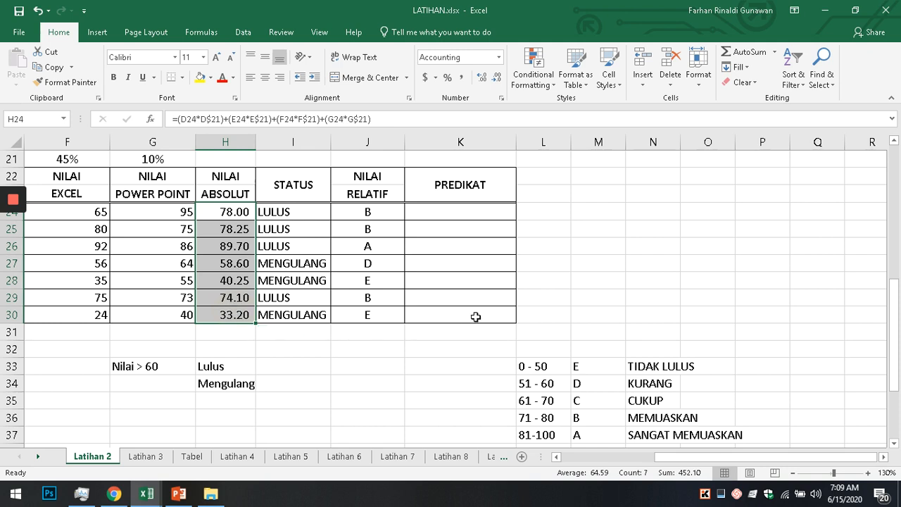
drag(373, 212, 372, 317)
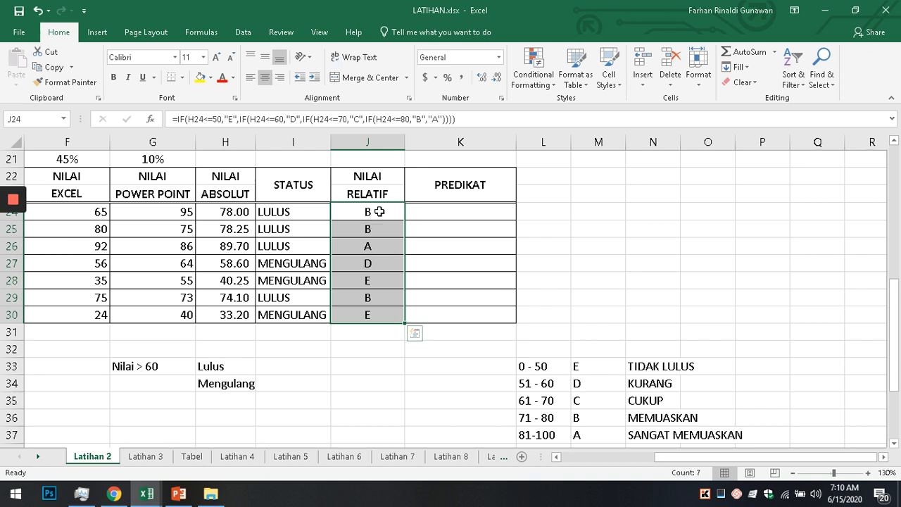
click(455, 209)
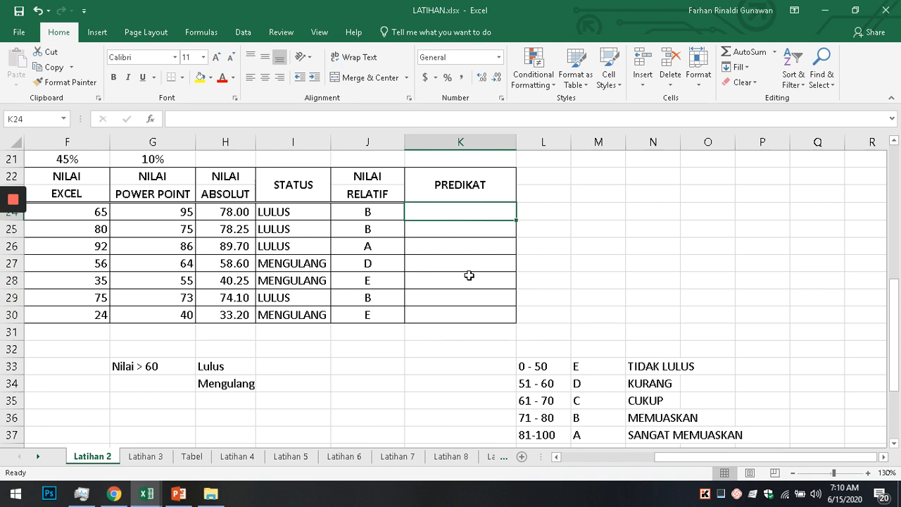
click(436, 245)
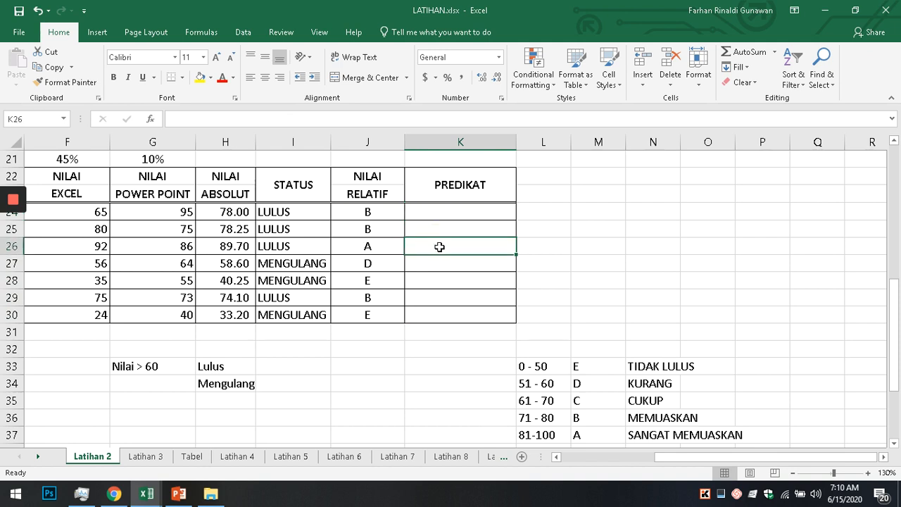
click(370, 212)
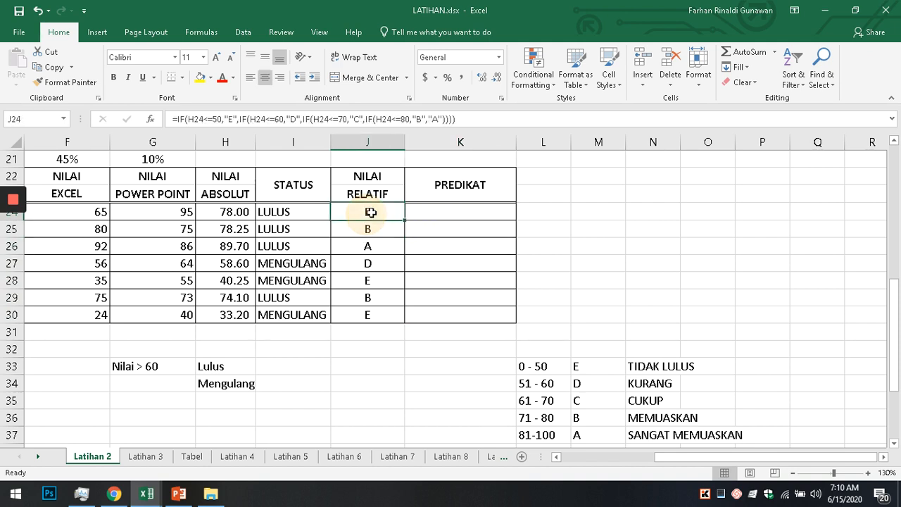
click(438, 263)
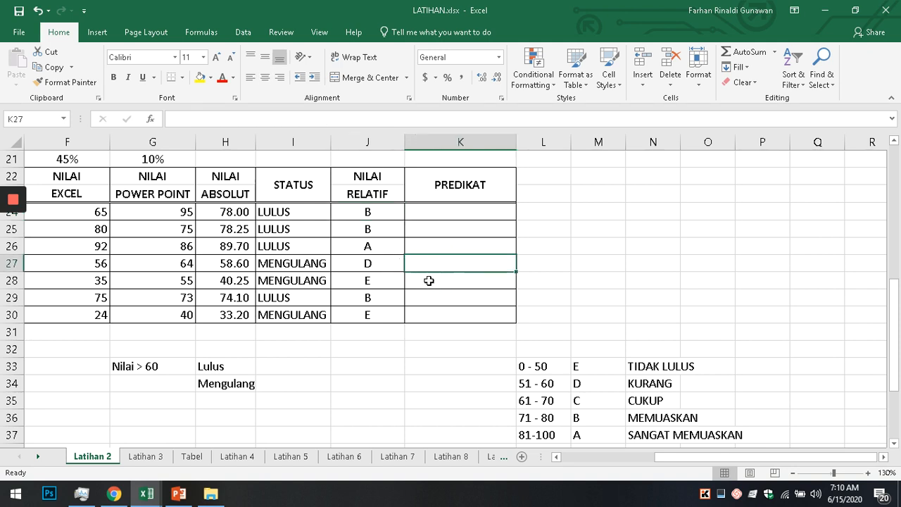
click(447, 280)
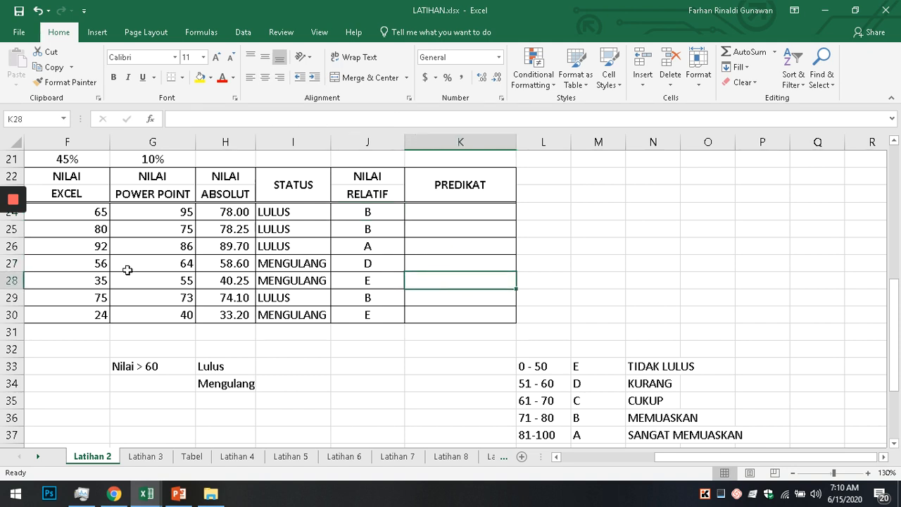
mouse_move(17, 205)
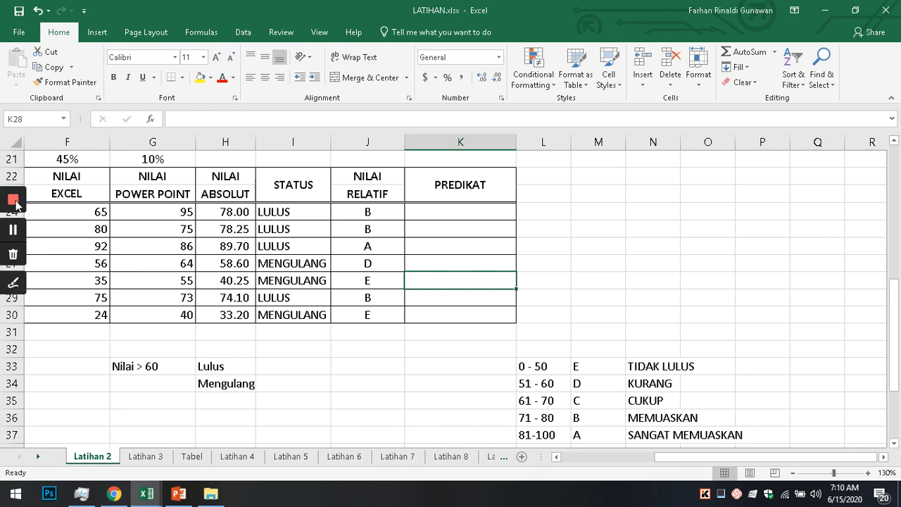